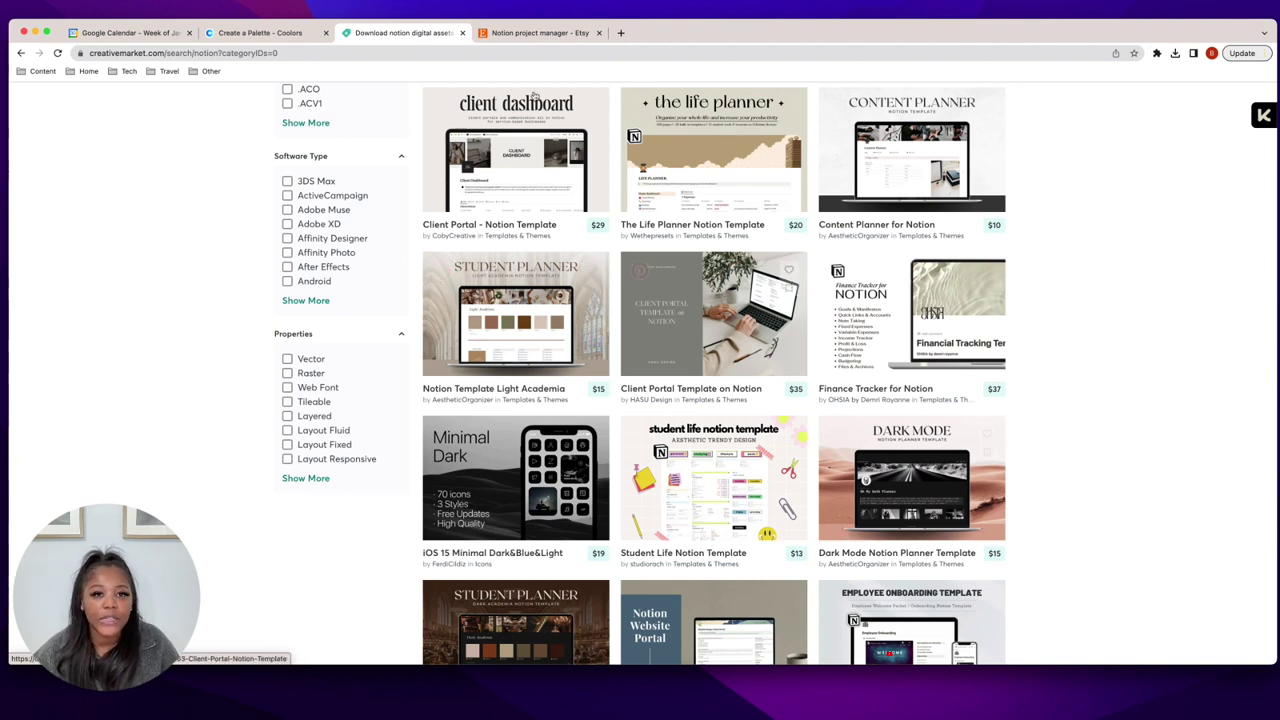
Open the Notion template link from the Word document and look through the template page's sections.
{"action": "left_click", "coordinate": [549, 33]}
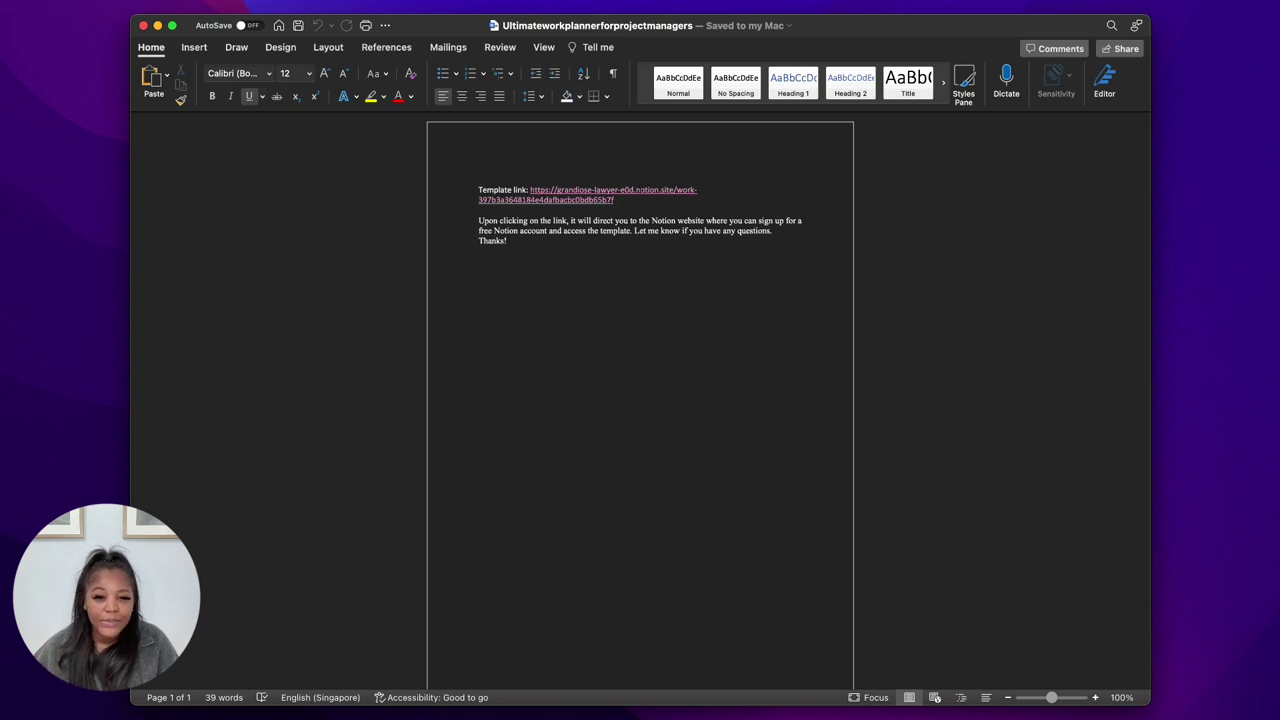
{"action": "left_click", "coordinate": [557, 199]}
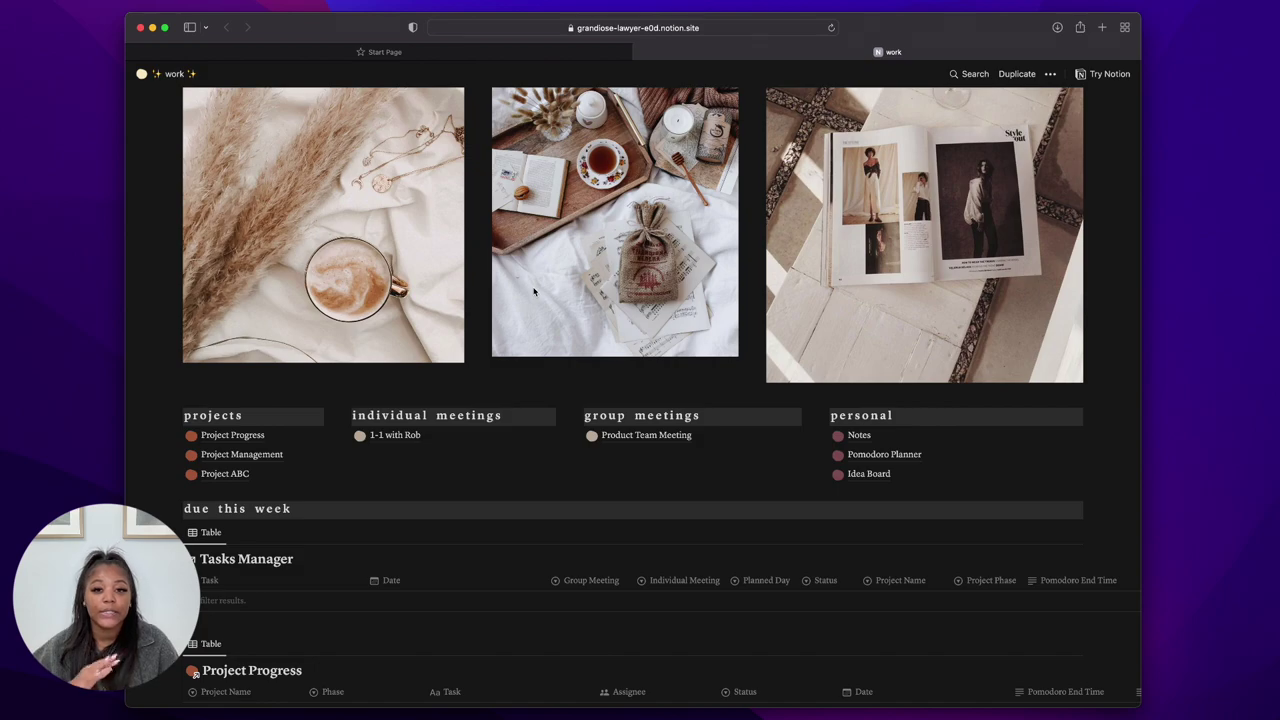
{"action": "scroll", "coordinate": [600, 346], "scroll_direction": "down", "scroll_amount": 10}
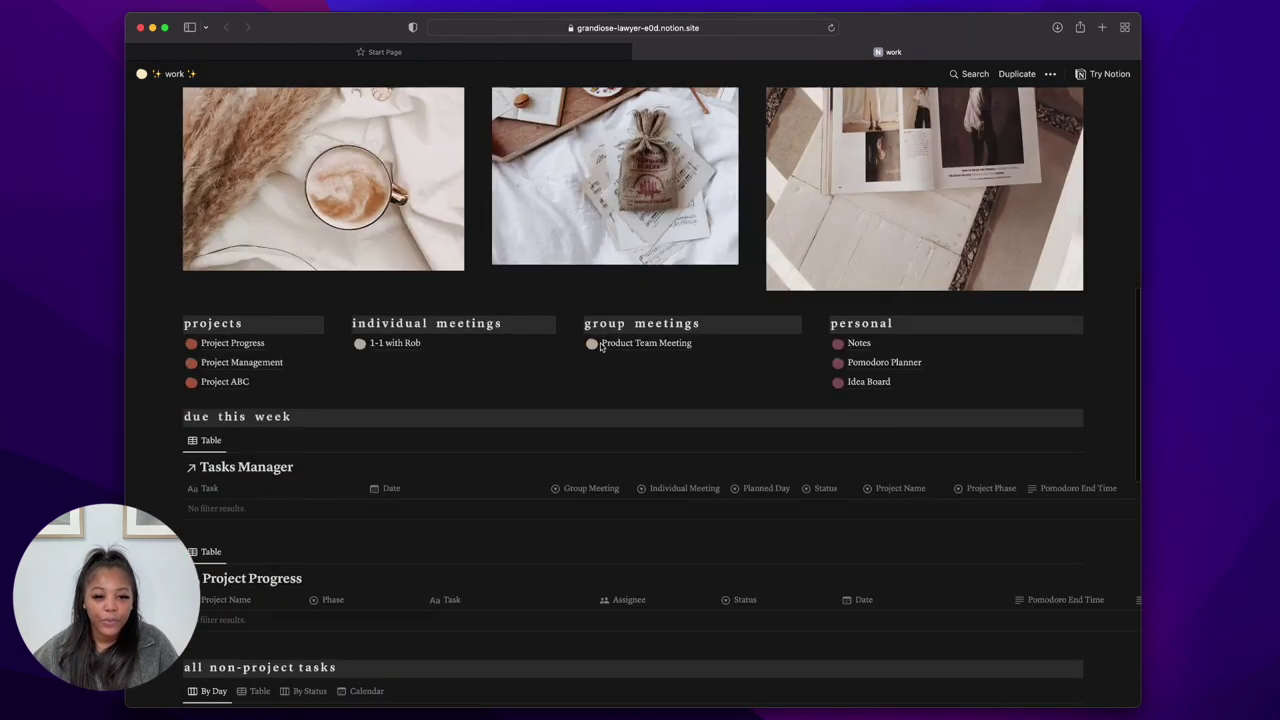
{"action": "scroll", "coordinate": [600, 346], "scroll_direction": "down", "scroll_amount": 3}
{"action": "scroll", "coordinate": [600, 346], "scroll_direction": "up", "scroll_amount": 15}
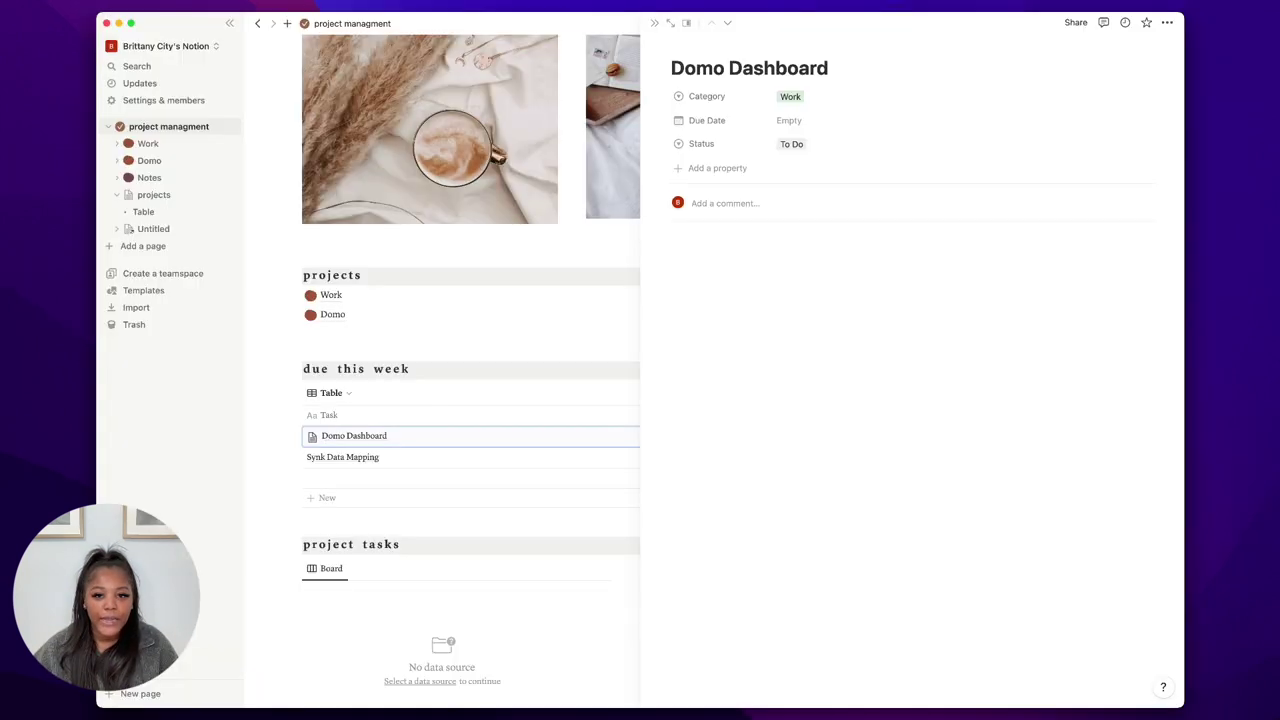
Return to the top of the project managment page in Notion and look at its cover image choices.
{"action": "left_click", "coordinate": [168, 126]}
{"action": "scroll", "coordinate": [432, 117], "scroll_direction": "up", "scroll_amount": 10}
{"action": "scroll", "coordinate": [432, 117], "scroll_direction": "up", "scroll_amount": 3}
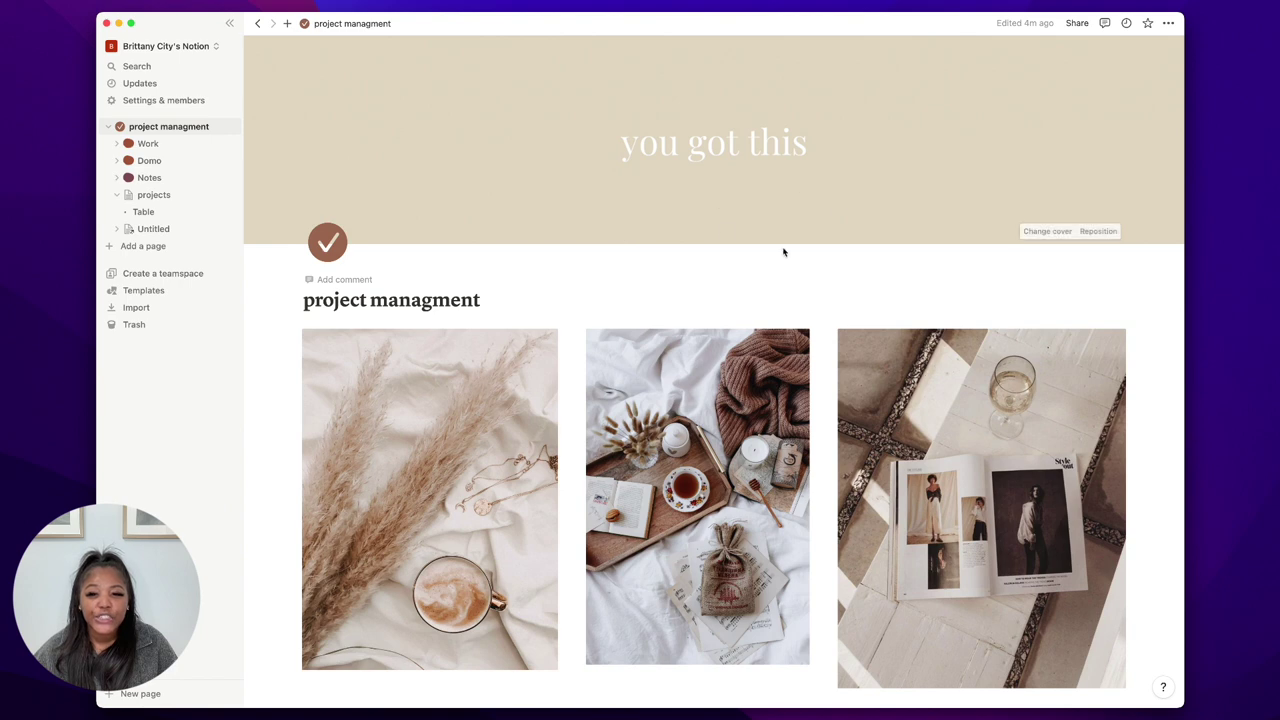
{"action": "left_click", "coordinate": [1061, 233]}
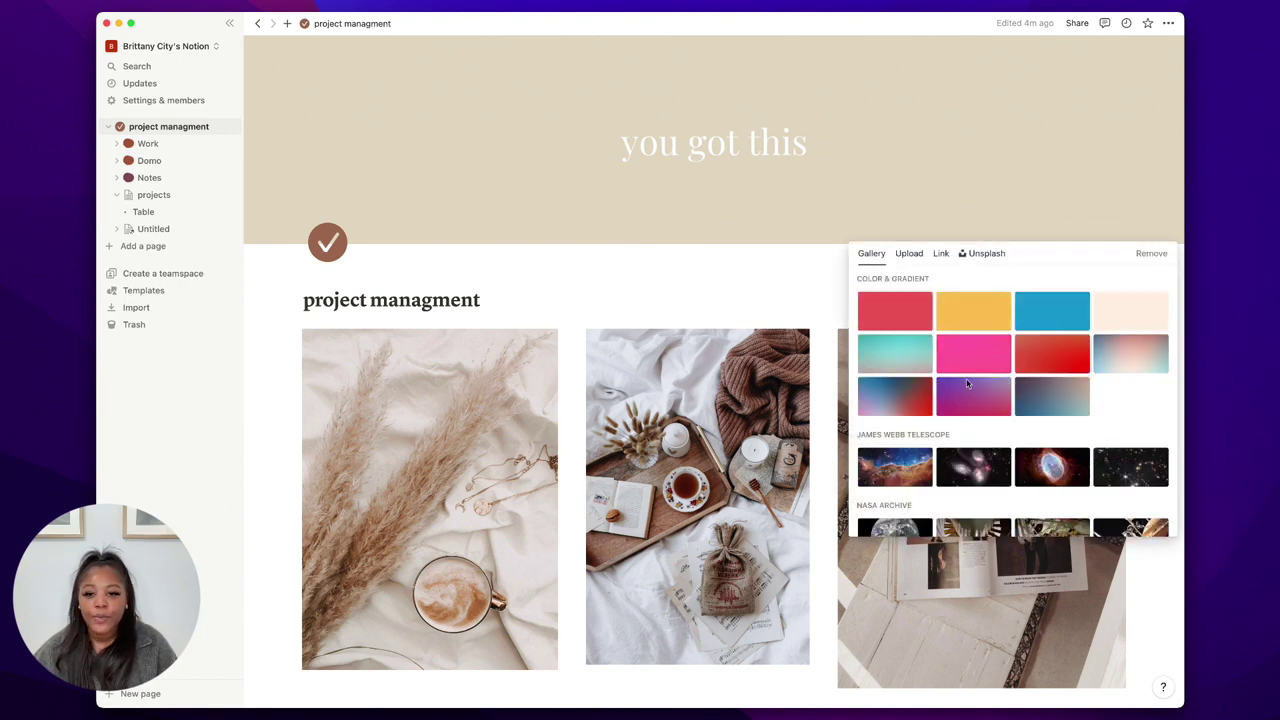
{"action": "left_click", "coordinate": [803, 268]}
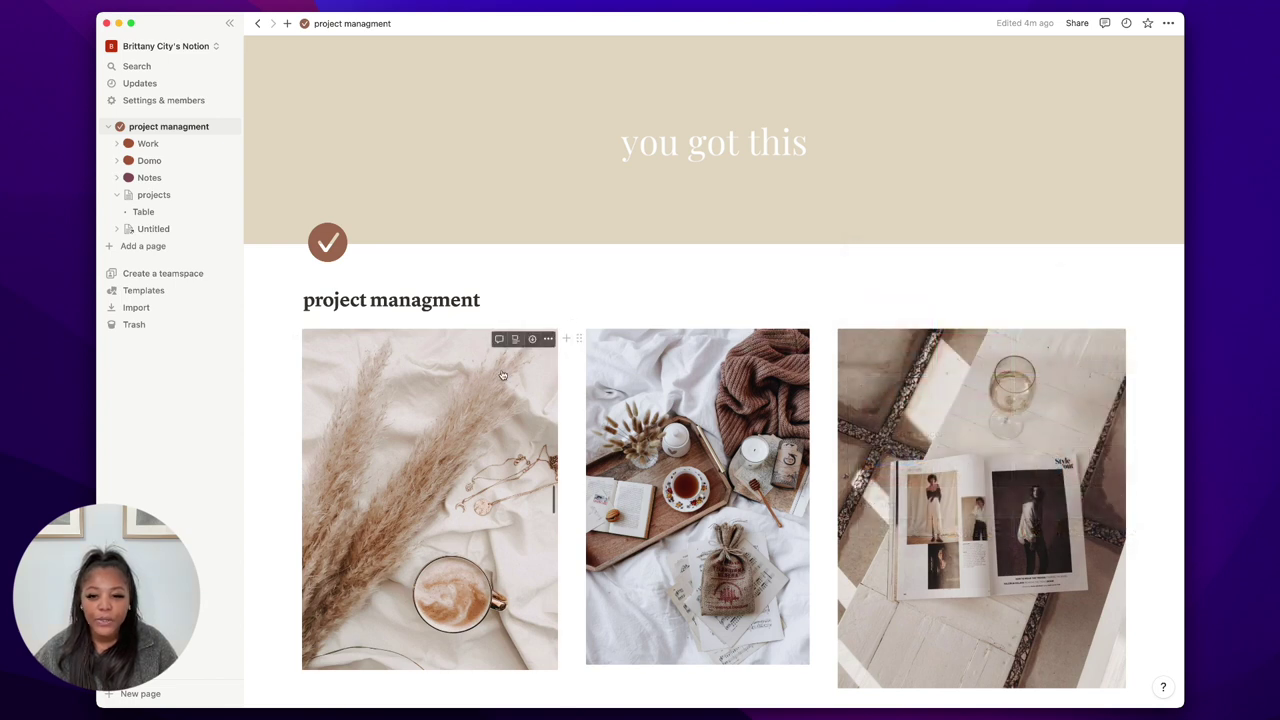
Review the page's images, projects list, due this week table and project tasks section, and check the Work page.
{"action": "scroll", "coordinate": [503, 375], "scroll_direction": "down", "scroll_amount": 2}
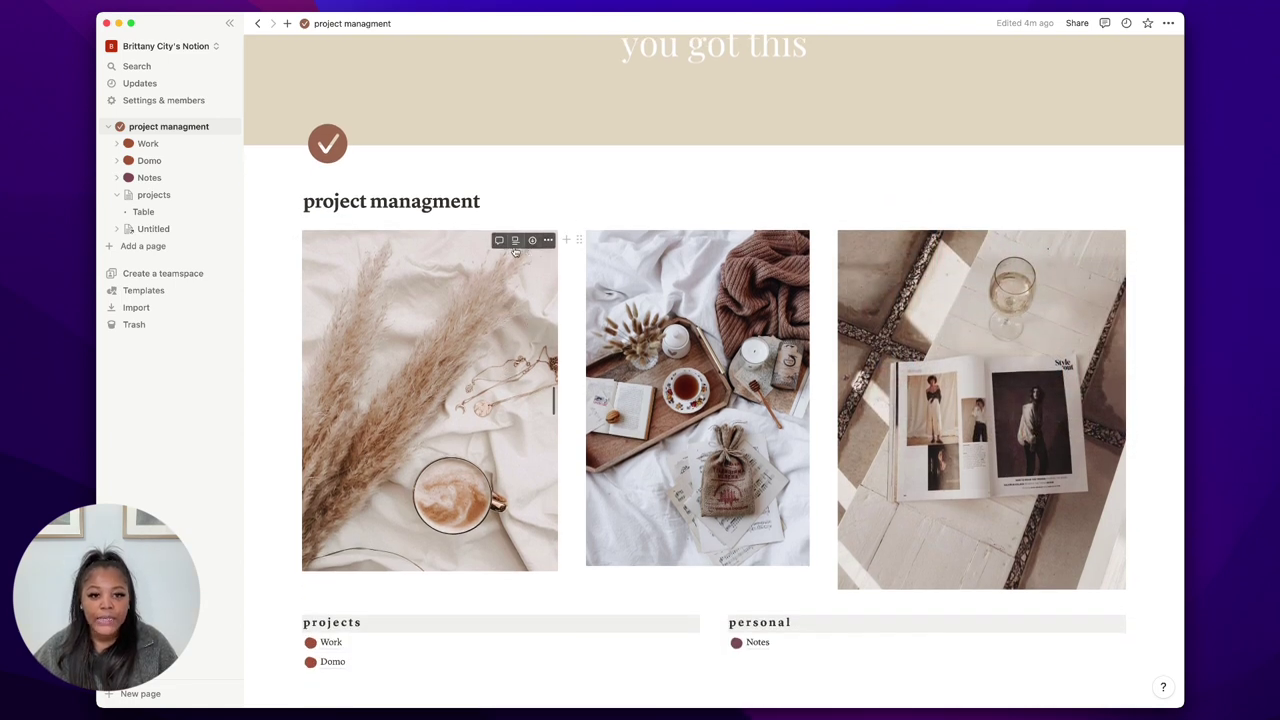
{"action": "scroll", "coordinate": [1053, 318], "scroll_direction": "down", "scroll_amount": 1}
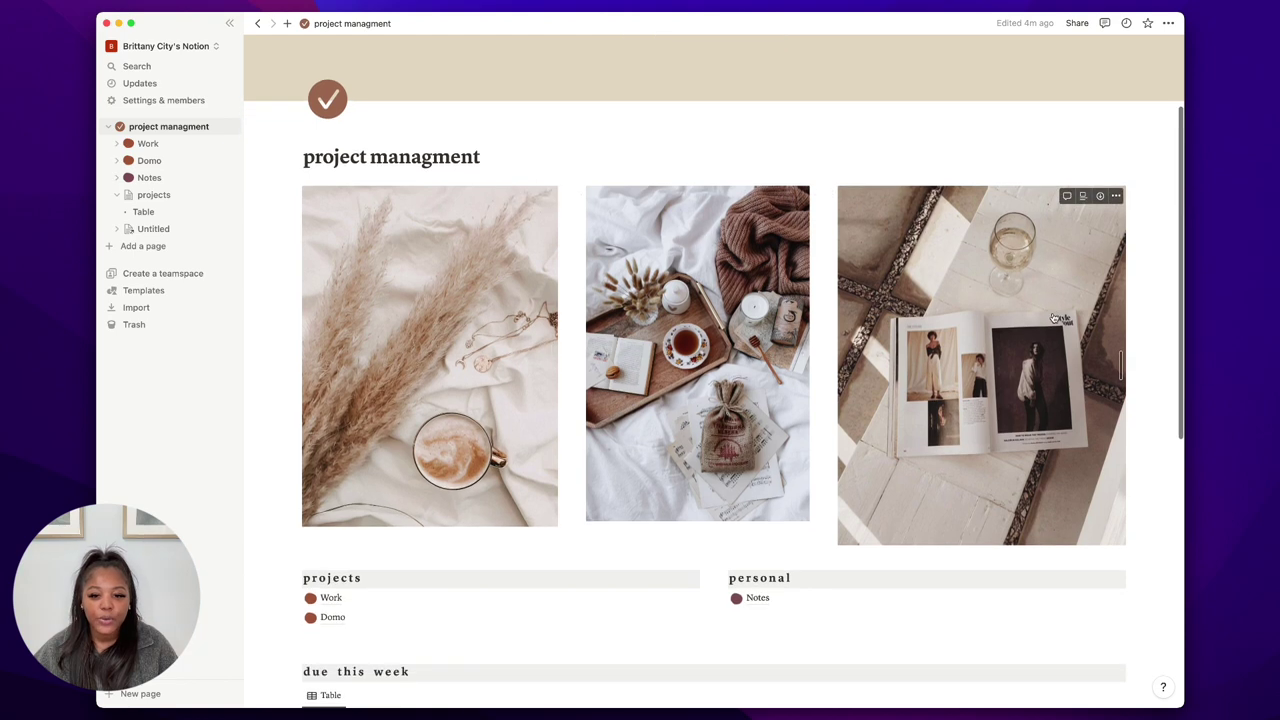
{"action": "scroll", "coordinate": [909, 371], "scroll_direction": "down", "scroll_amount": 5}
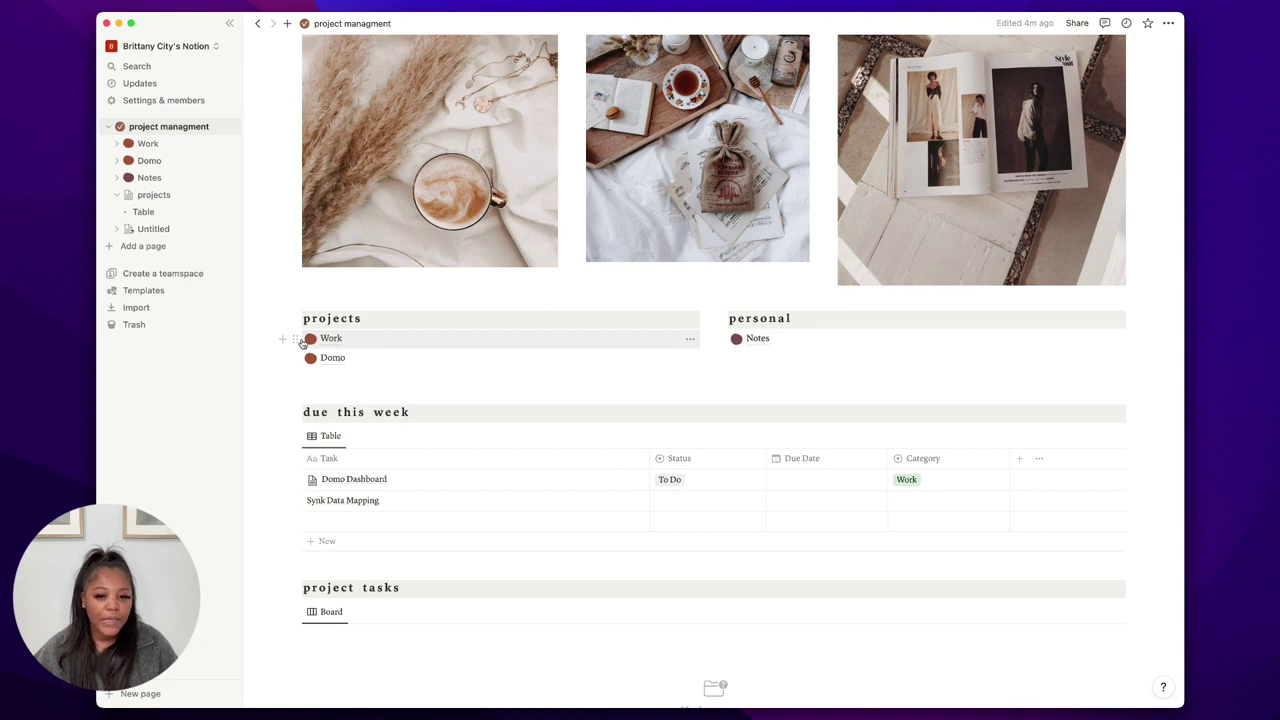
{"action": "scroll", "coordinate": [420, 428], "scroll_direction": "down", "scroll_amount": 5}
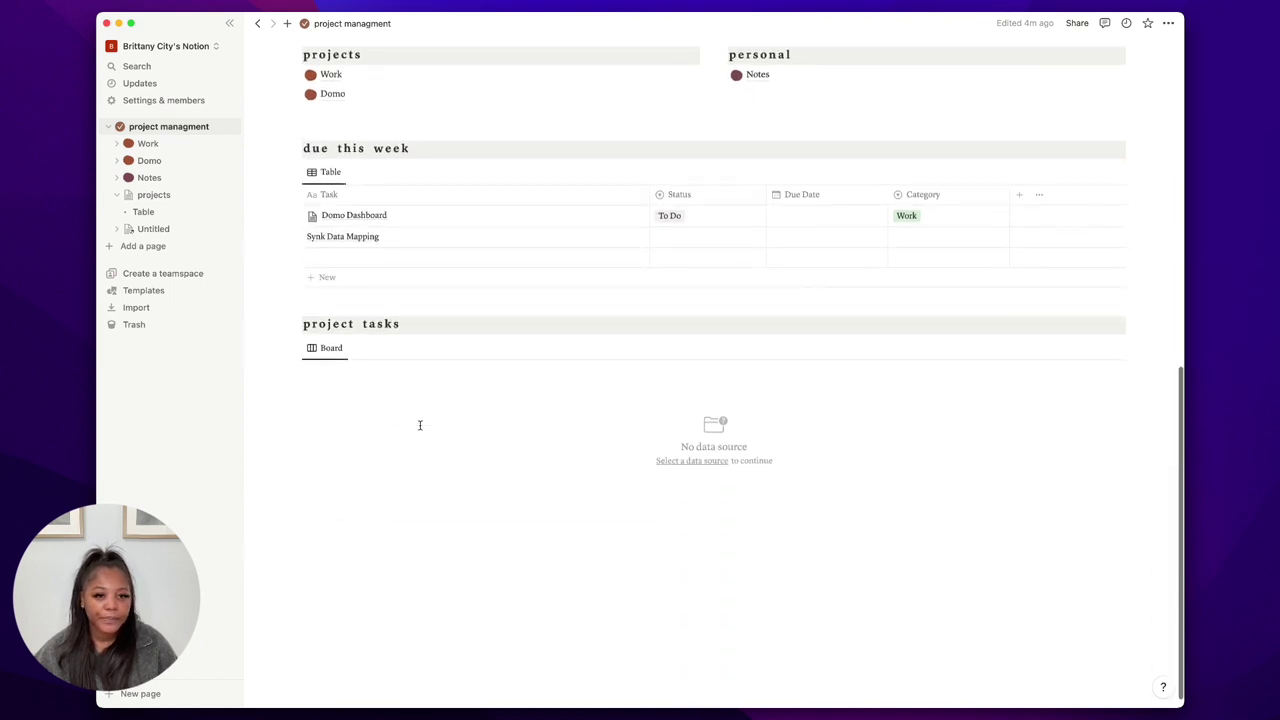
{"action": "scroll", "coordinate": [420, 424], "scroll_direction": "up", "scroll_amount": 4}
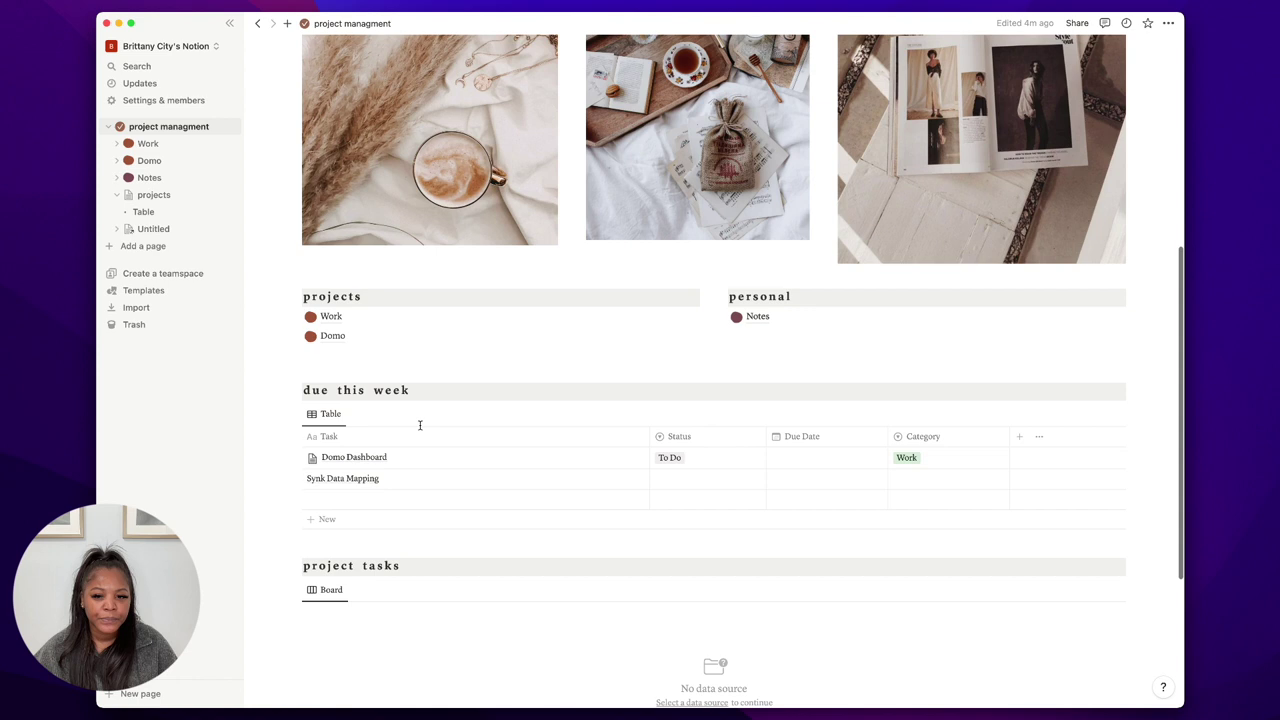
{"action": "left_click", "coordinate": [331, 319]}
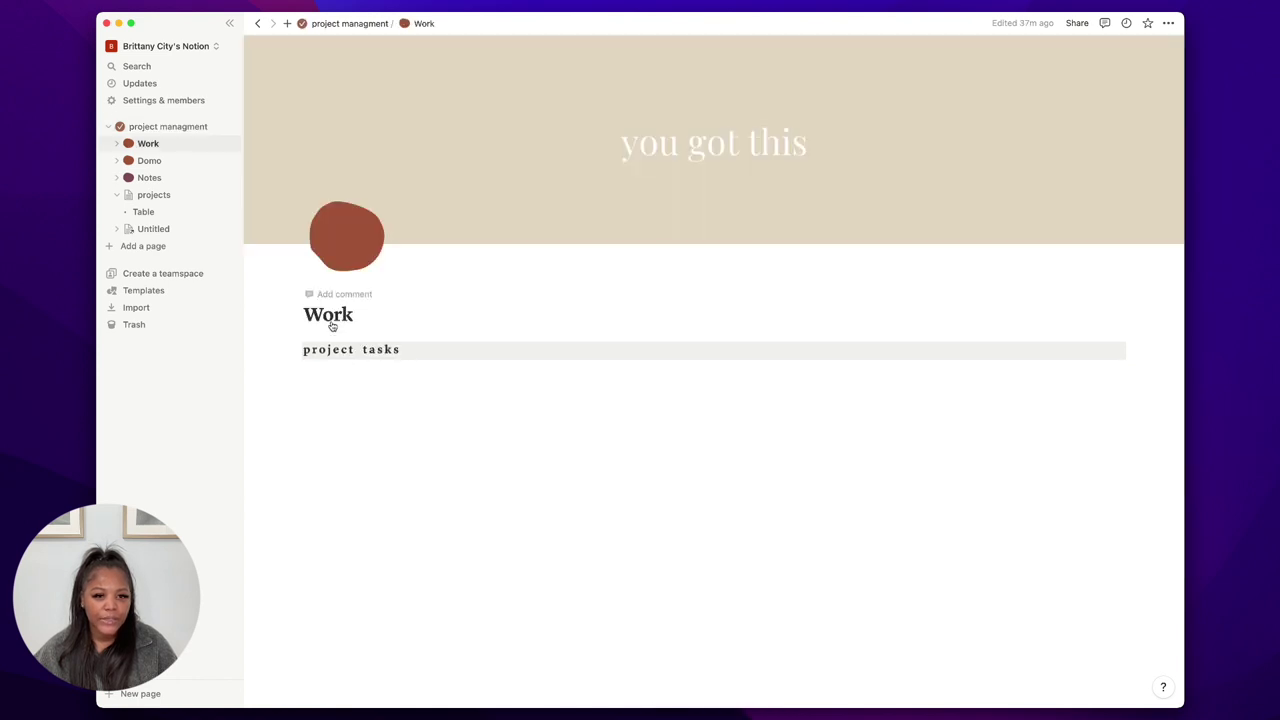
{"action": "left_click", "coordinate": [257, 23]}
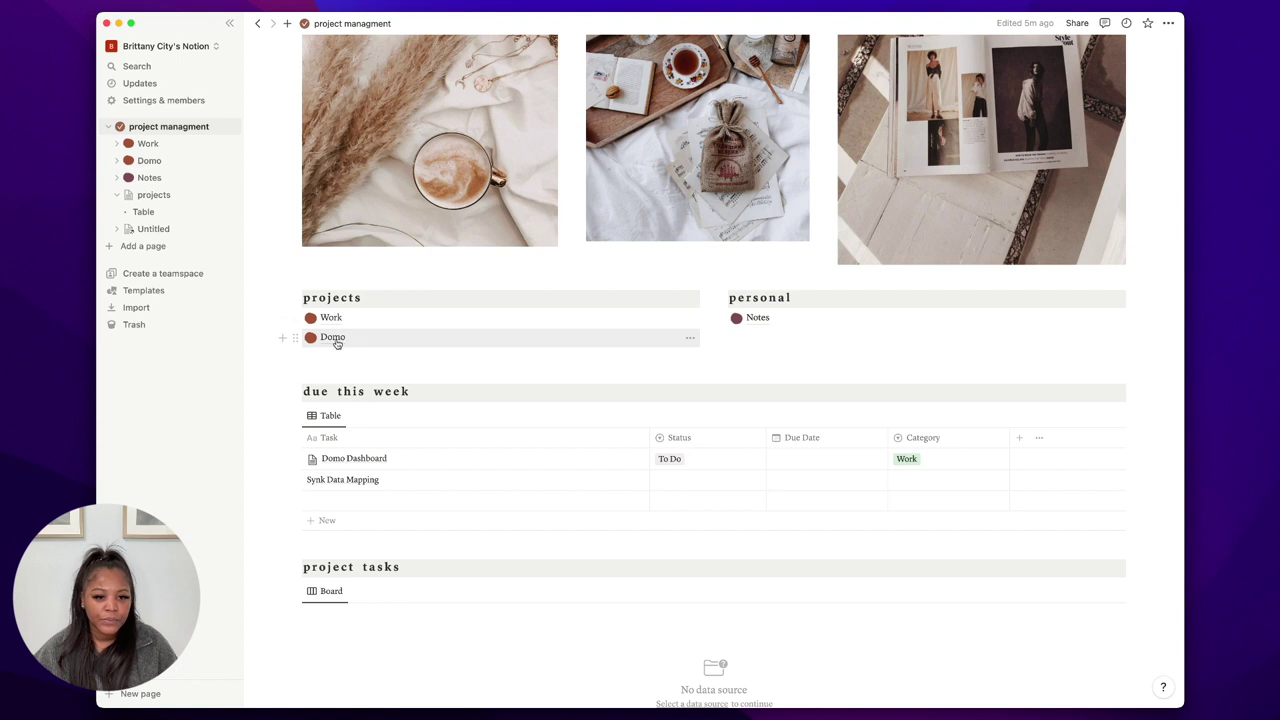
Open the Domo page from the projects list and rename it School.
{"action": "left_click", "coordinate": [689, 338]}
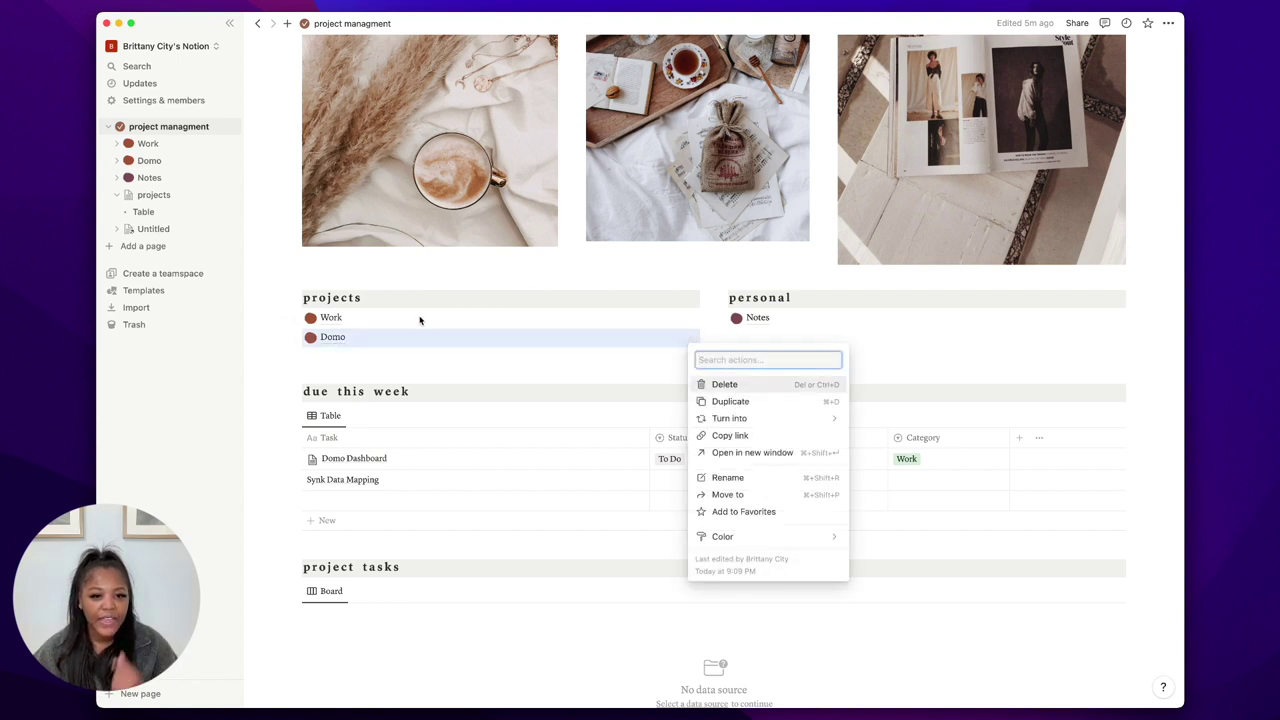
{"action": "left_click", "coordinate": [328, 340]}
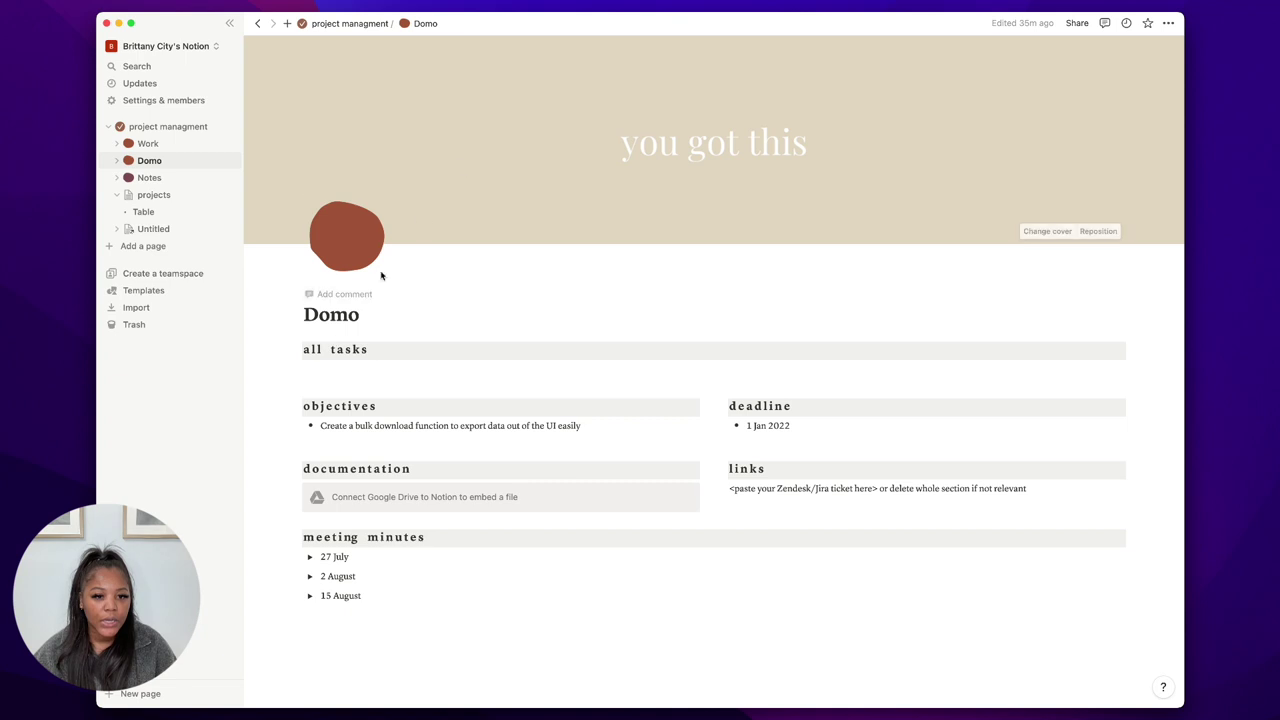
{"action": "double_click", "coordinate": [341, 316]}
{"action": "type", "text": "Scho"}
{"action": "key", "text": "BackSpace"}
{"action": "key", "text": "BackSpace"}
{"action": "key", "text": "BackSpace"}
{"action": "key", "text": "BackSpace"}
{"action": "type", "text": "School"}
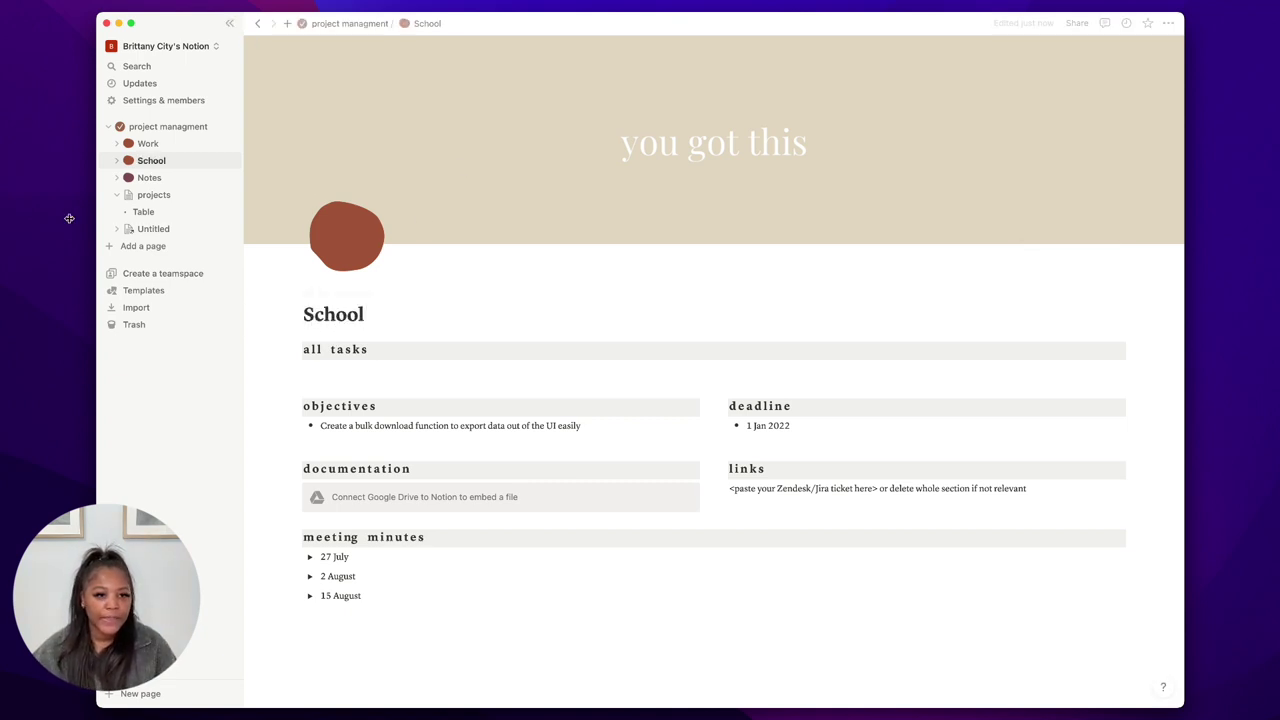
Return to the project managment page and change the "projects" heading to "category".
{"action": "left_click", "coordinate": [157, 146]}
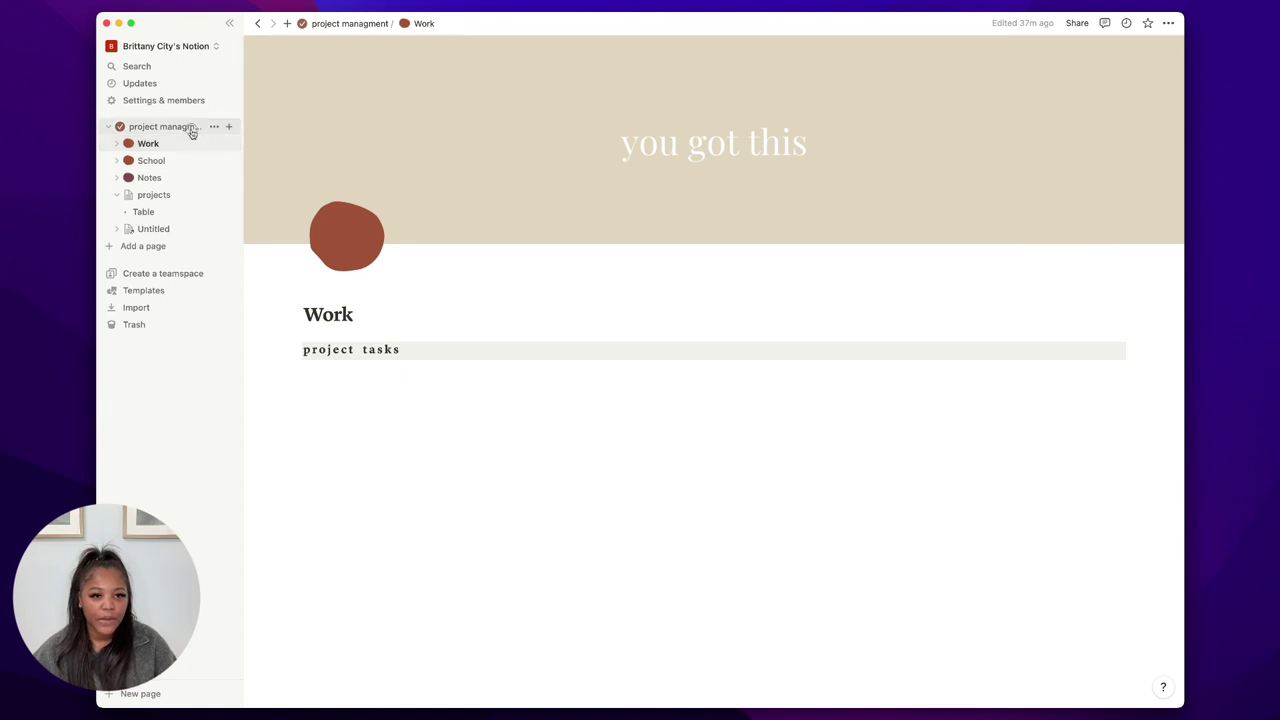
{"action": "left_click", "coordinate": [188, 128]}
{"action": "scroll", "coordinate": [405, 313], "scroll_direction": "down", "scroll_amount": 5}
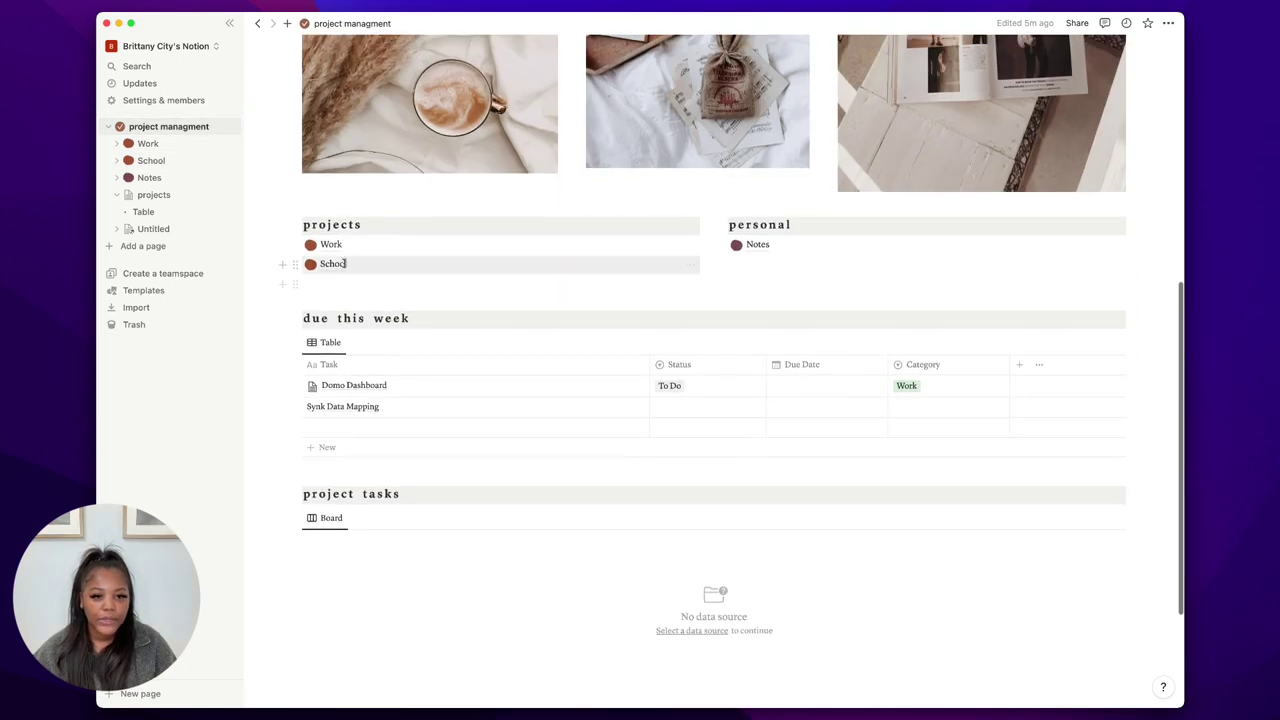
{"action": "scroll", "coordinate": [355, 321], "scroll_direction": "up", "scroll_amount": 1}
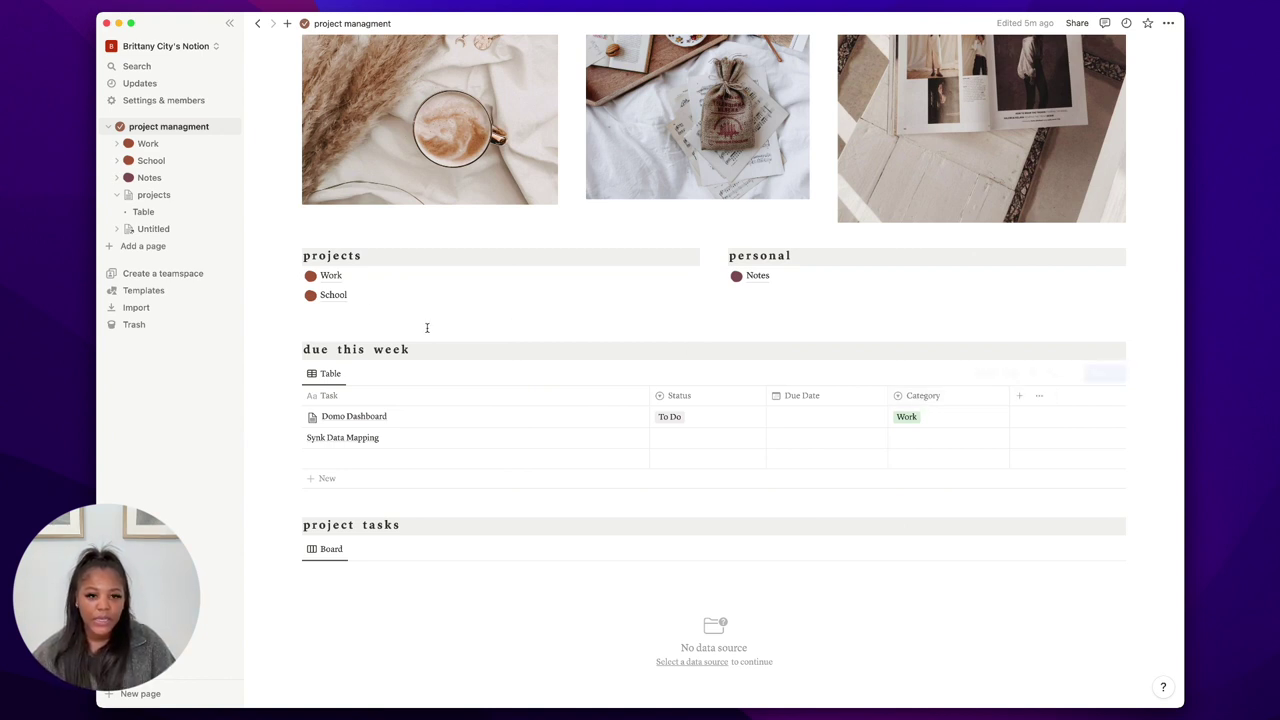
{"action": "double_click", "coordinate": [334, 256]}
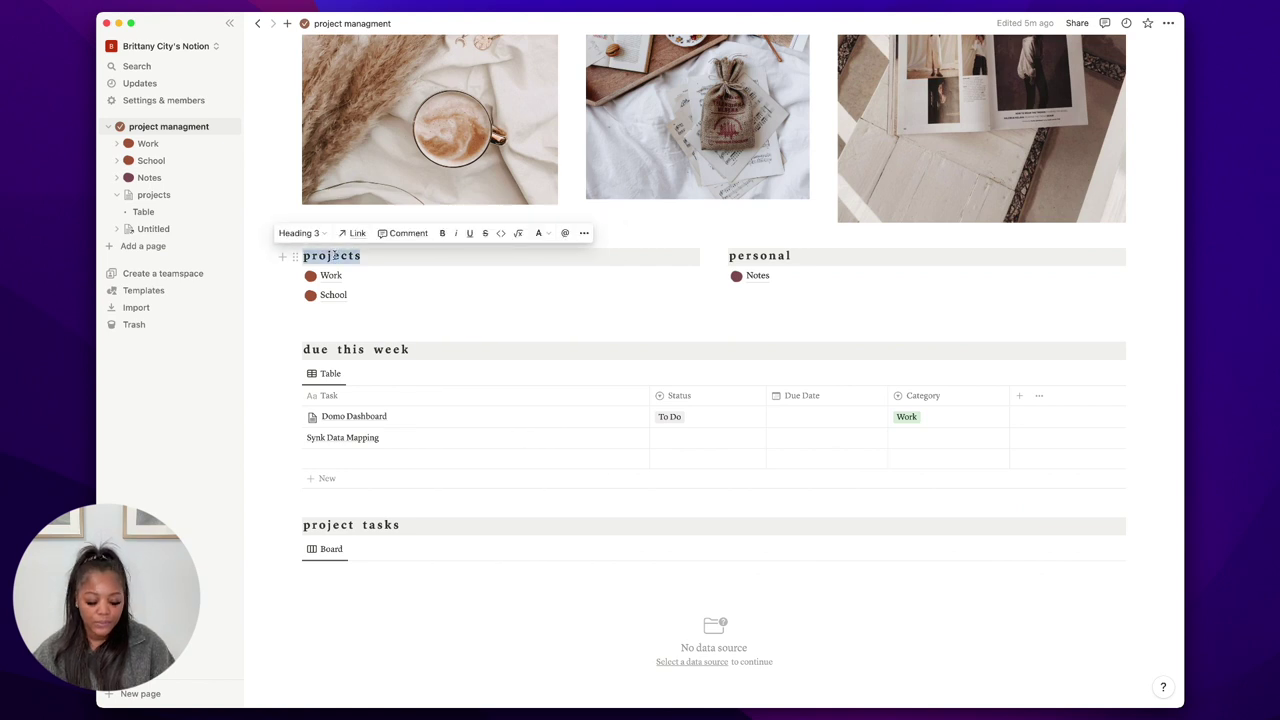
{"action": "type", "text": "cate"}
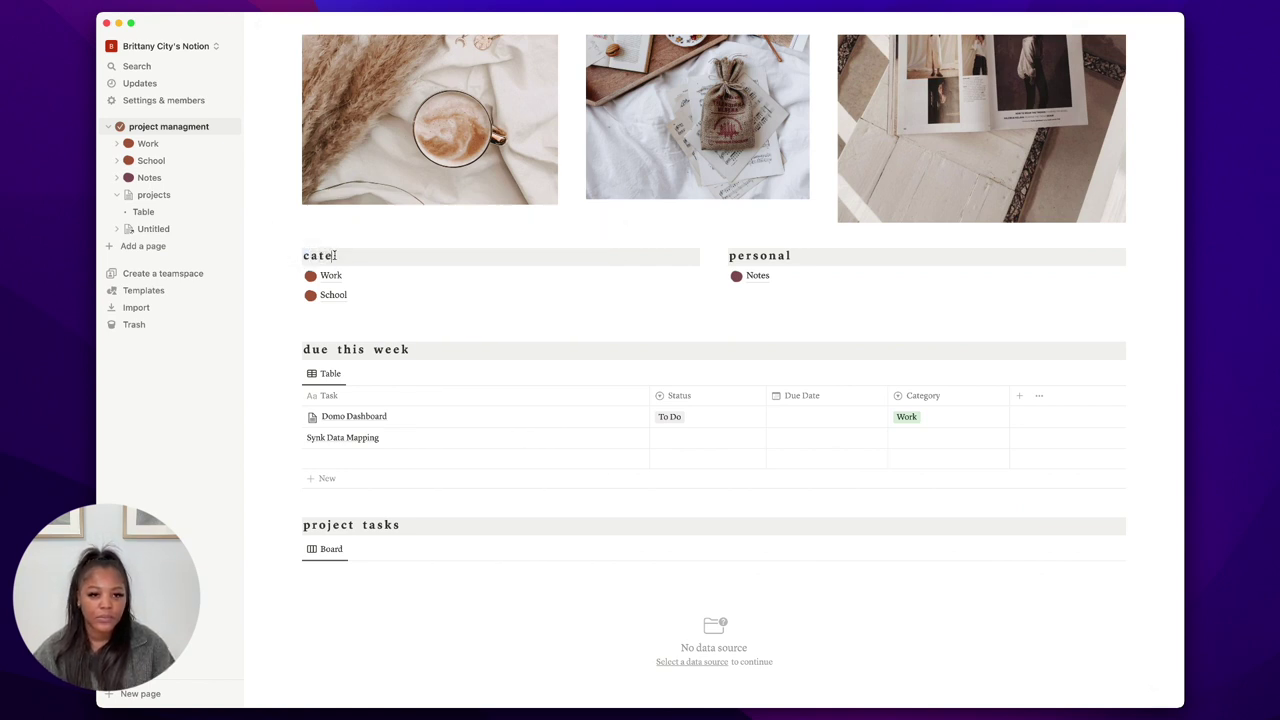
{"action": "type", "text": "goru"}
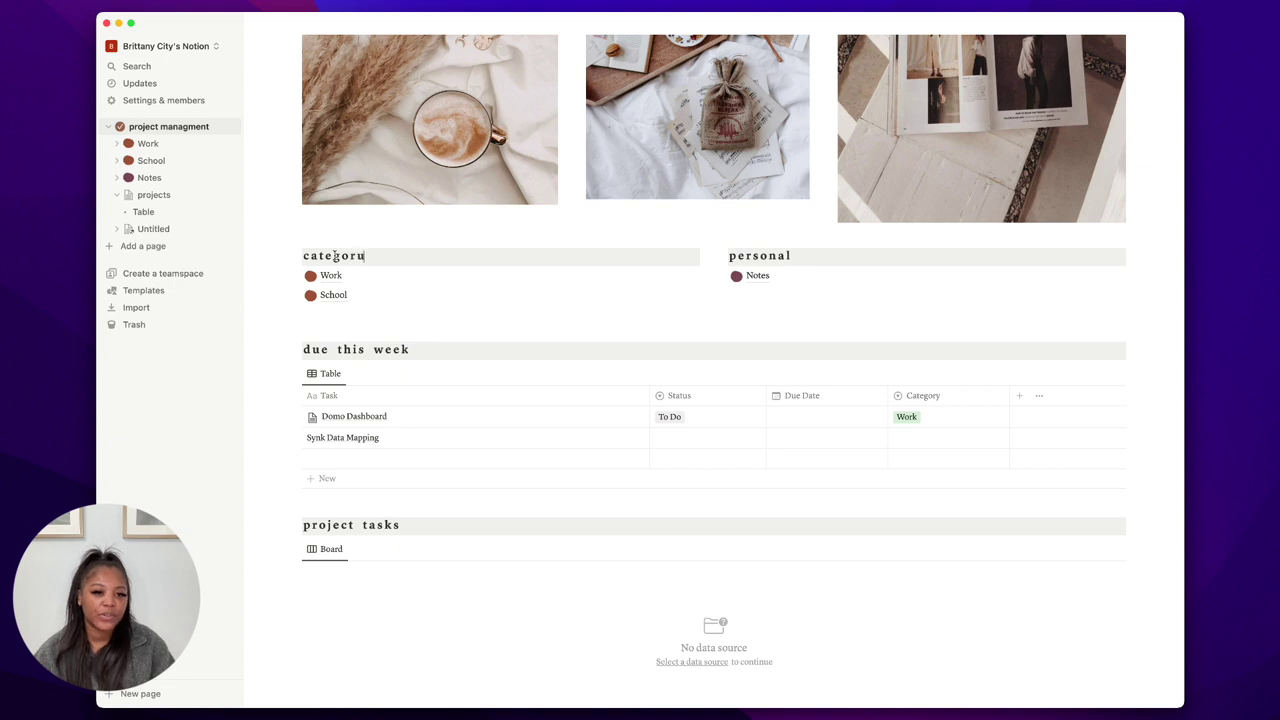
{"action": "key", "text": "BackSpace"}
{"action": "type", "text": "y"}
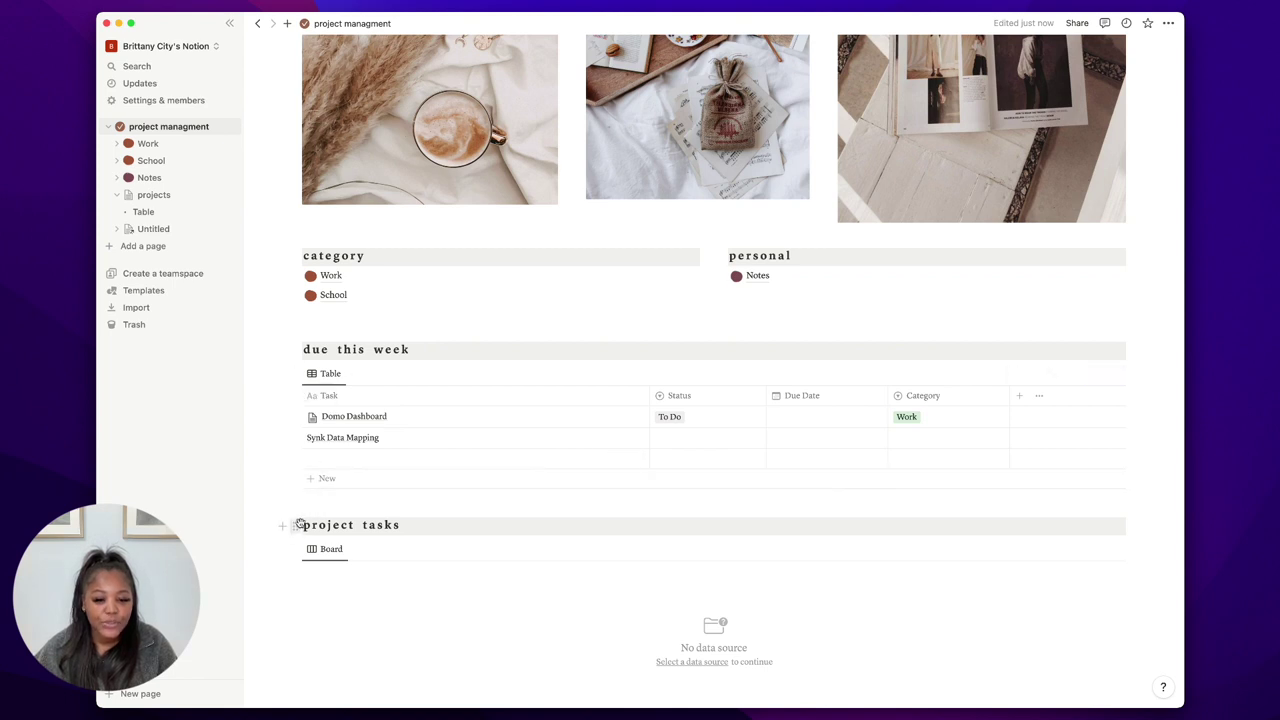
Browse the block types that can be added below School, from the basic blocks to the database views.
{"action": "scroll", "coordinate": [298, 565], "scroll_direction": "down", "scroll_amount": 1}
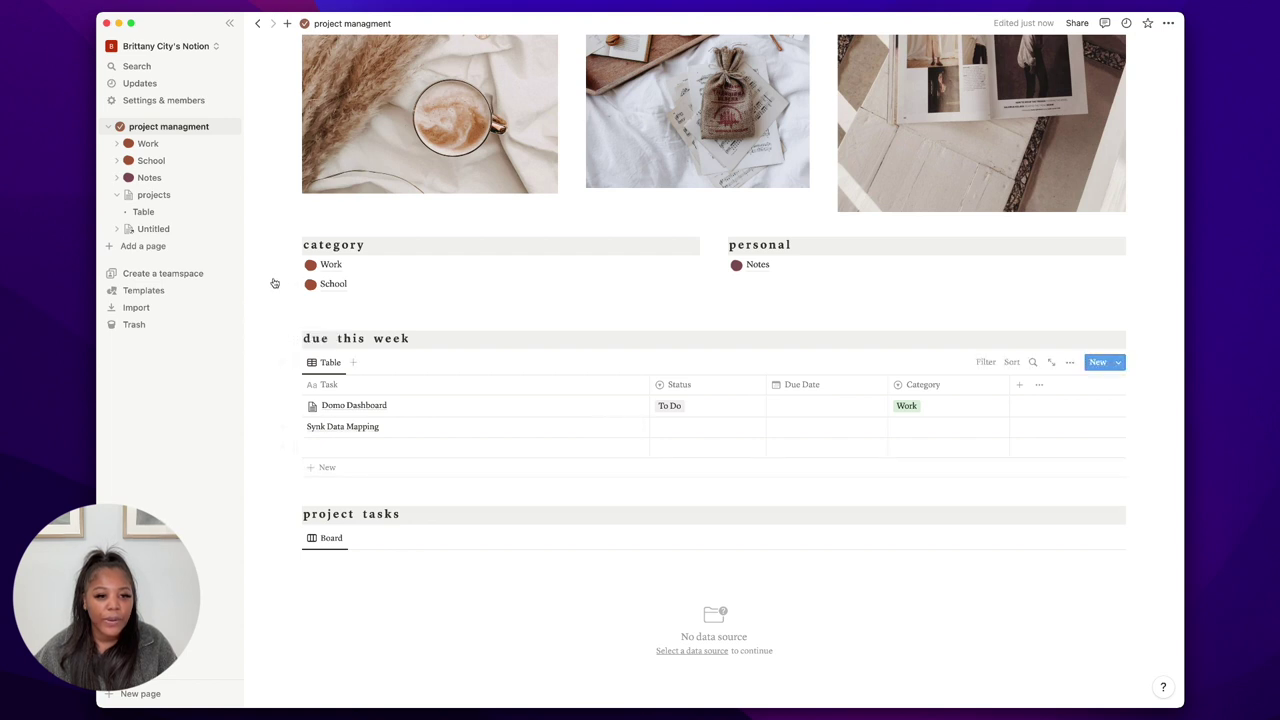
{"action": "left_click", "coordinate": [283, 309]}
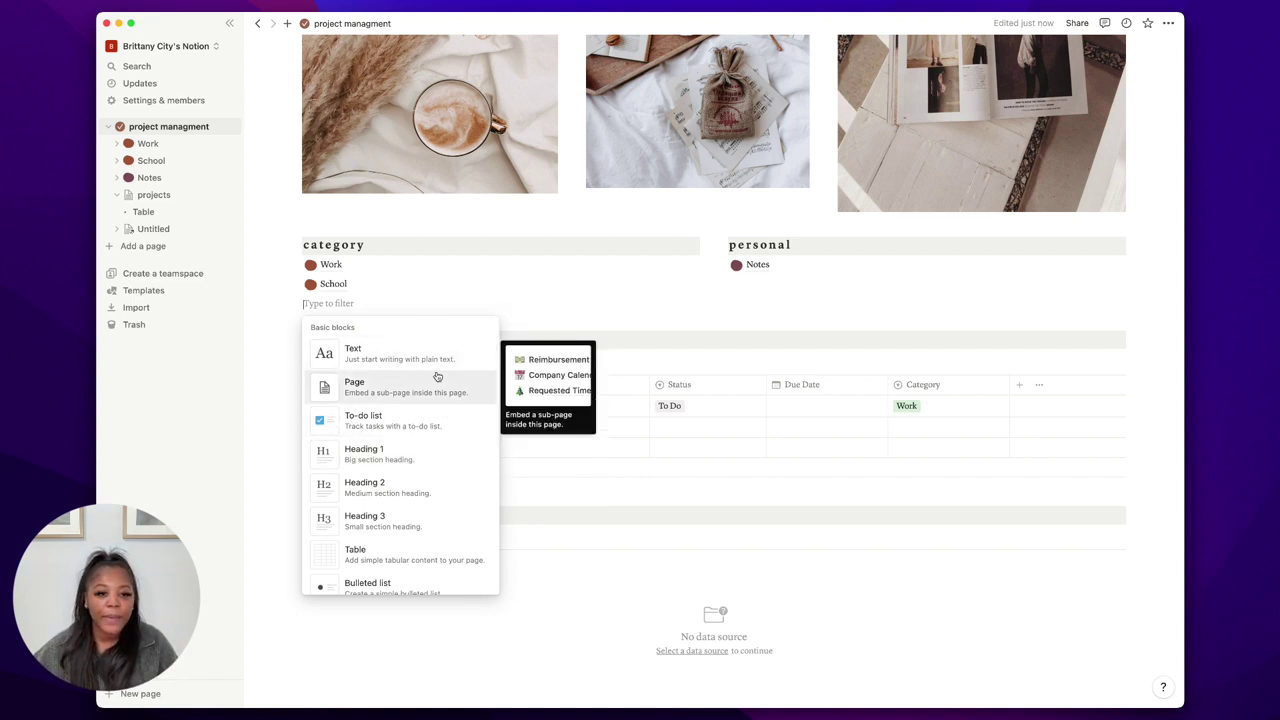
{"action": "scroll", "coordinate": [437, 376], "scroll_direction": "down", "scroll_amount": 3}
{"action": "scroll", "coordinate": [393, 482], "scroll_direction": "down", "scroll_amount": 3}
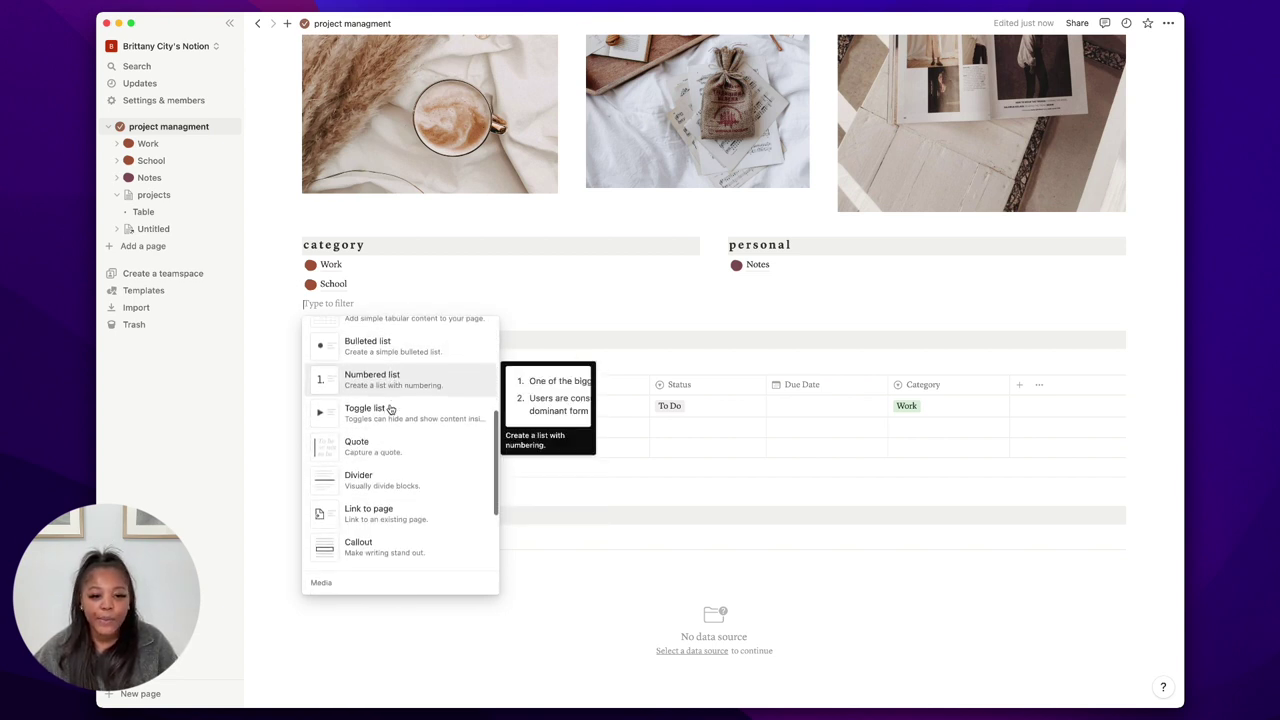
{"action": "scroll", "coordinate": [410, 418], "scroll_direction": "down", "scroll_amount": 3}
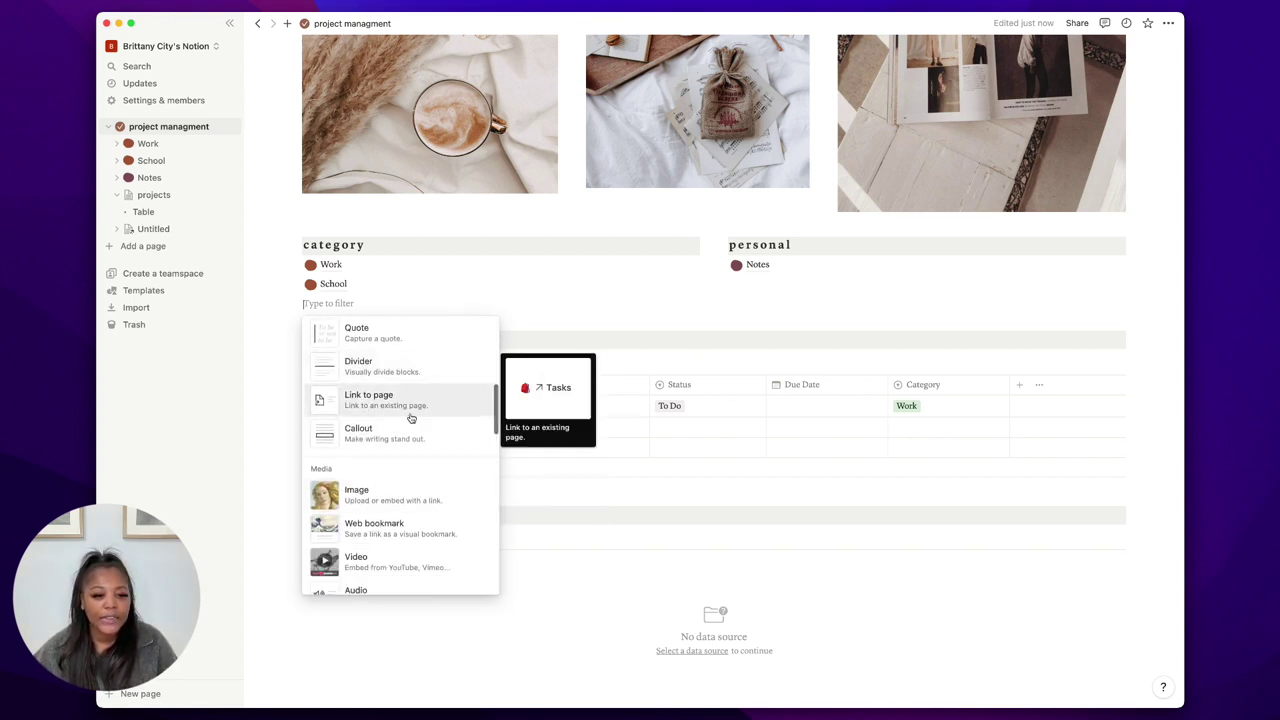
{"action": "scroll", "coordinate": [391, 457], "scroll_direction": "down", "scroll_amount": 2}
{"action": "scroll", "coordinate": [449, 484], "scroll_direction": "down", "scroll_amount": 2}
{"action": "scroll", "coordinate": [464, 455], "scroll_direction": "down", "scroll_amount": 1}
{"action": "scroll", "coordinate": [420, 475], "scroll_direction": "down", "scroll_amount": 2}
{"action": "scroll", "coordinate": [430, 500], "scroll_direction": "down", "scroll_amount": 3}
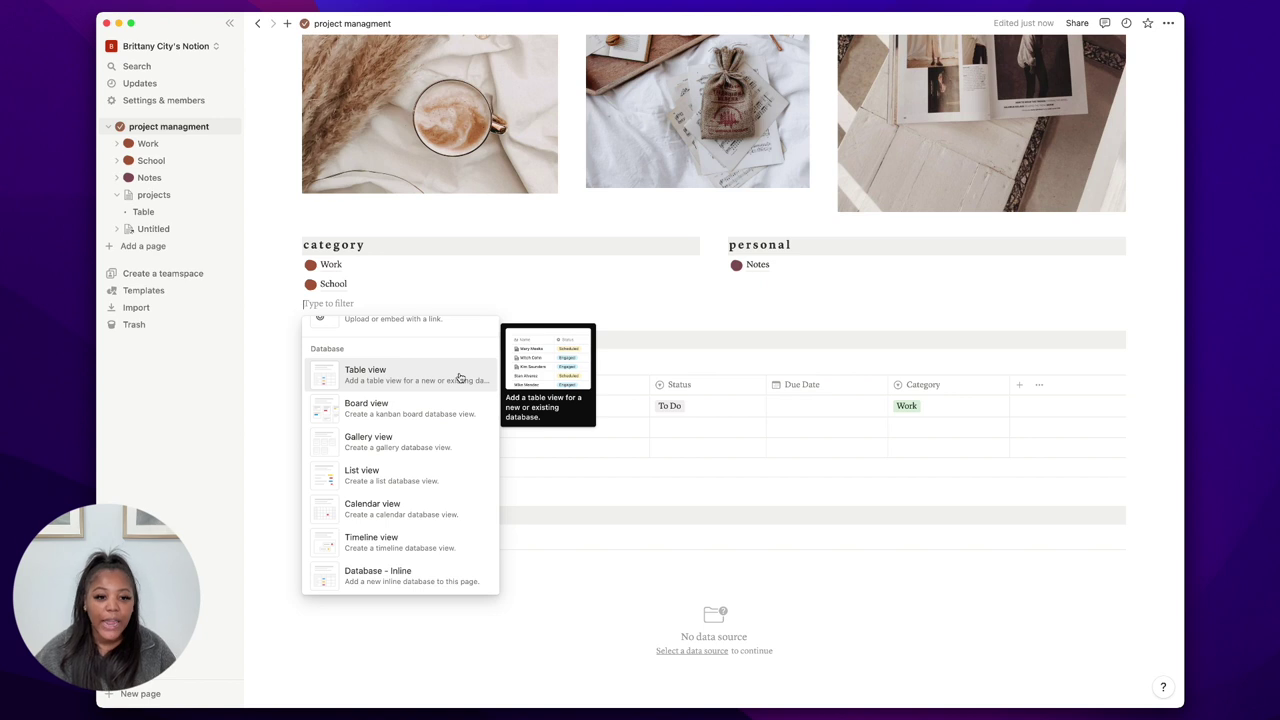
{"action": "left_click", "coordinate": [262, 407]}
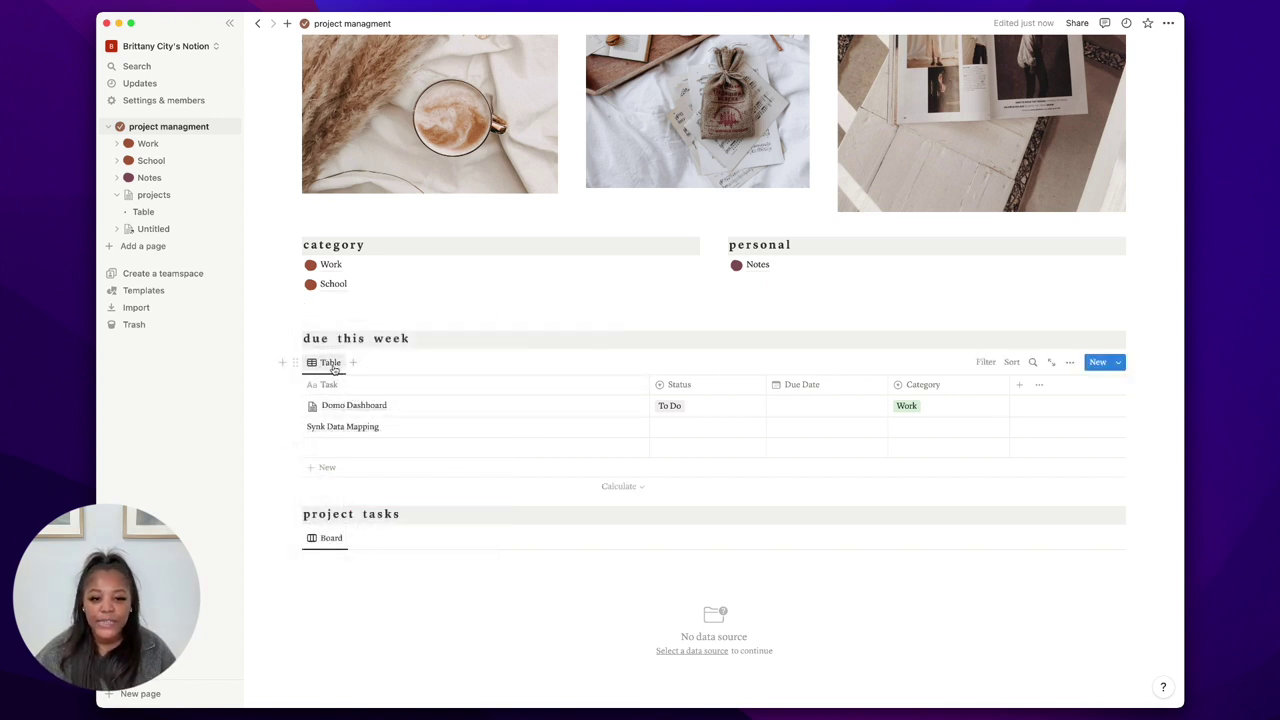
Show the database title above the table in the due this week section.
{"action": "left_click", "coordinate": [331, 363]}
{"action": "left_click", "coordinate": [365, 369]}
{"action": "left_click", "coordinate": [338, 363]}
{"action": "left_click", "coordinate": [346, 405]}
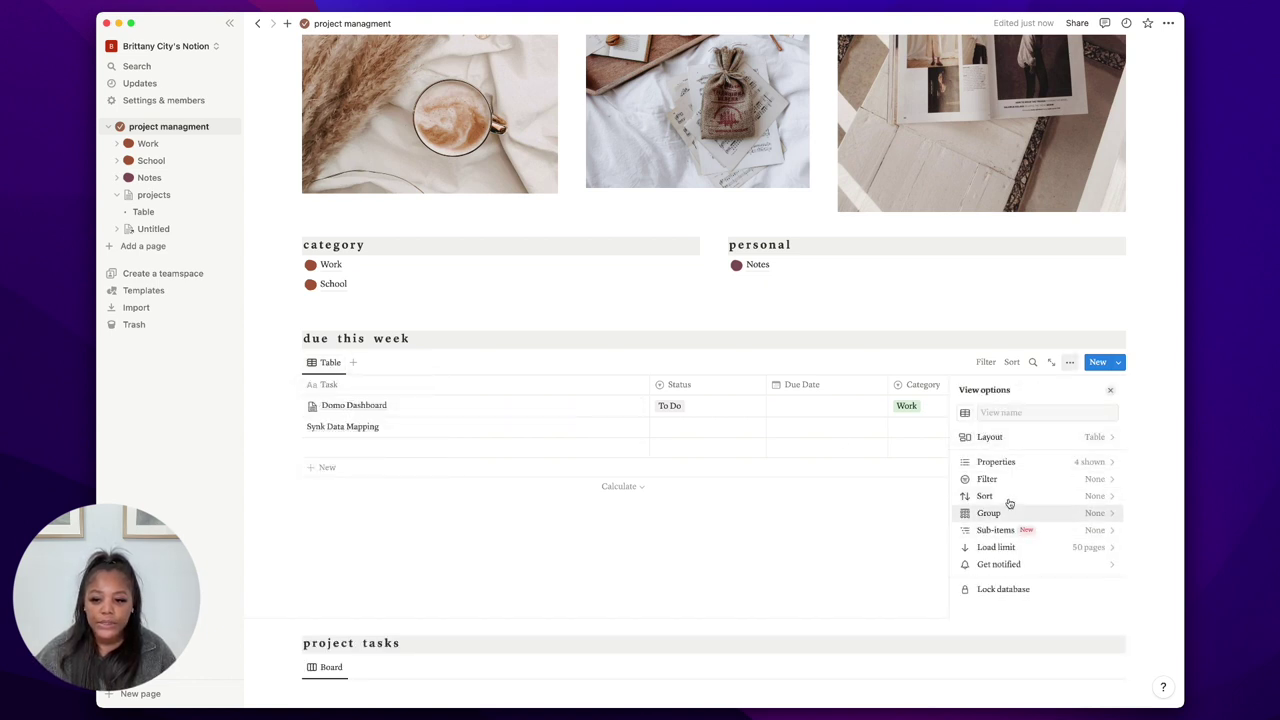
{"action": "left_click", "coordinate": [330, 362]}
{"action": "left_click", "coordinate": [352, 451]}
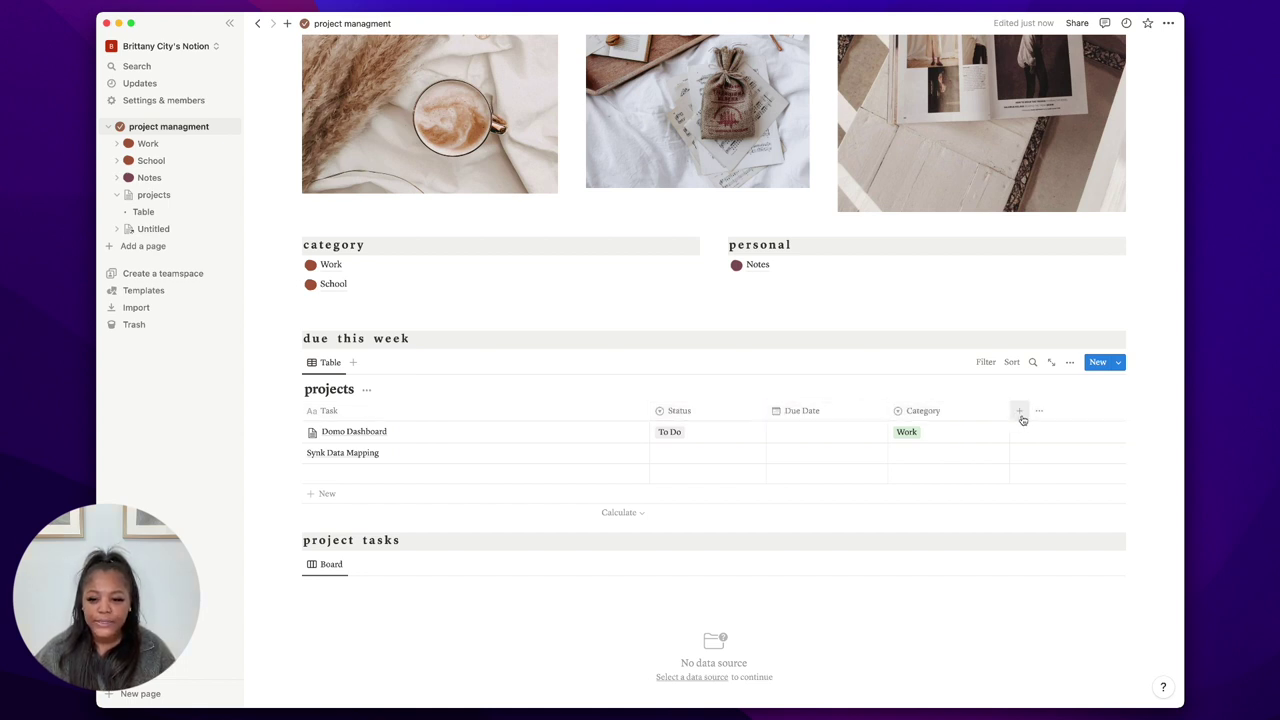
Review the property types available for the projects table and the selectable options of its Status property.
{"action": "left_click", "coordinate": [1020, 412]}
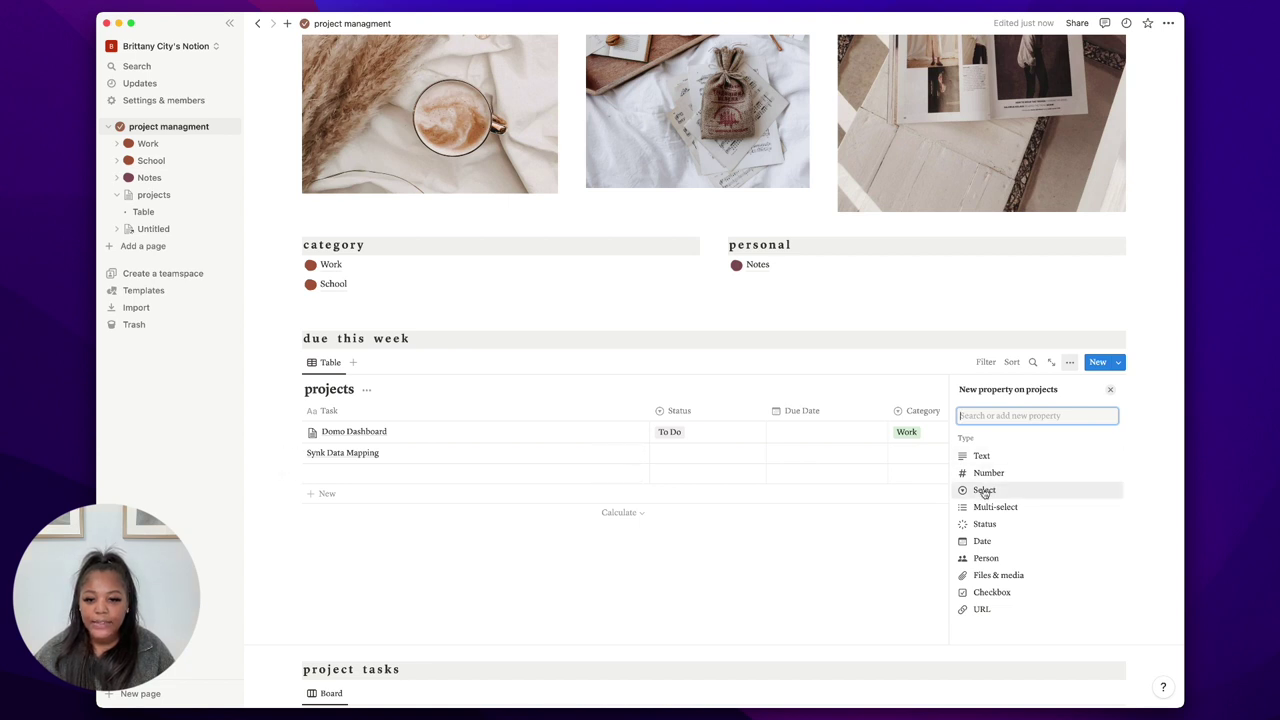
{"action": "left_click", "coordinate": [667, 421]}
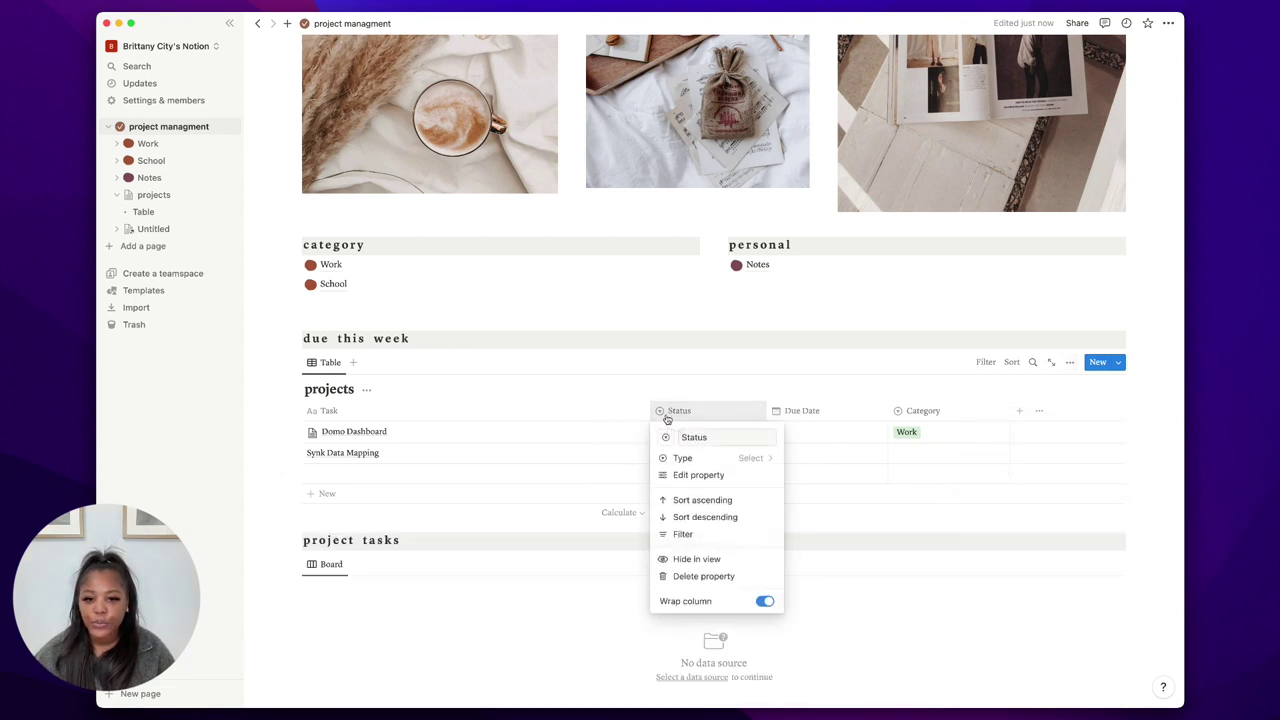
{"action": "left_click", "coordinate": [690, 475]}
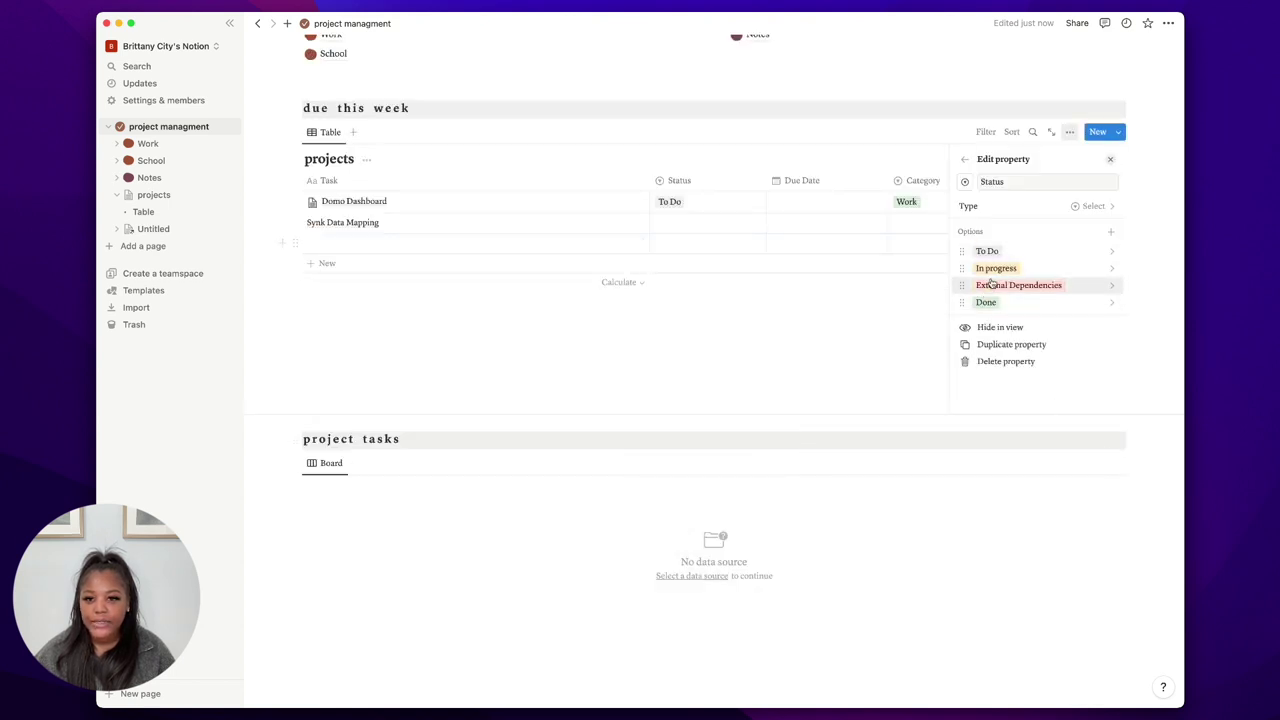
{"action": "left_click", "coordinate": [702, 228]}
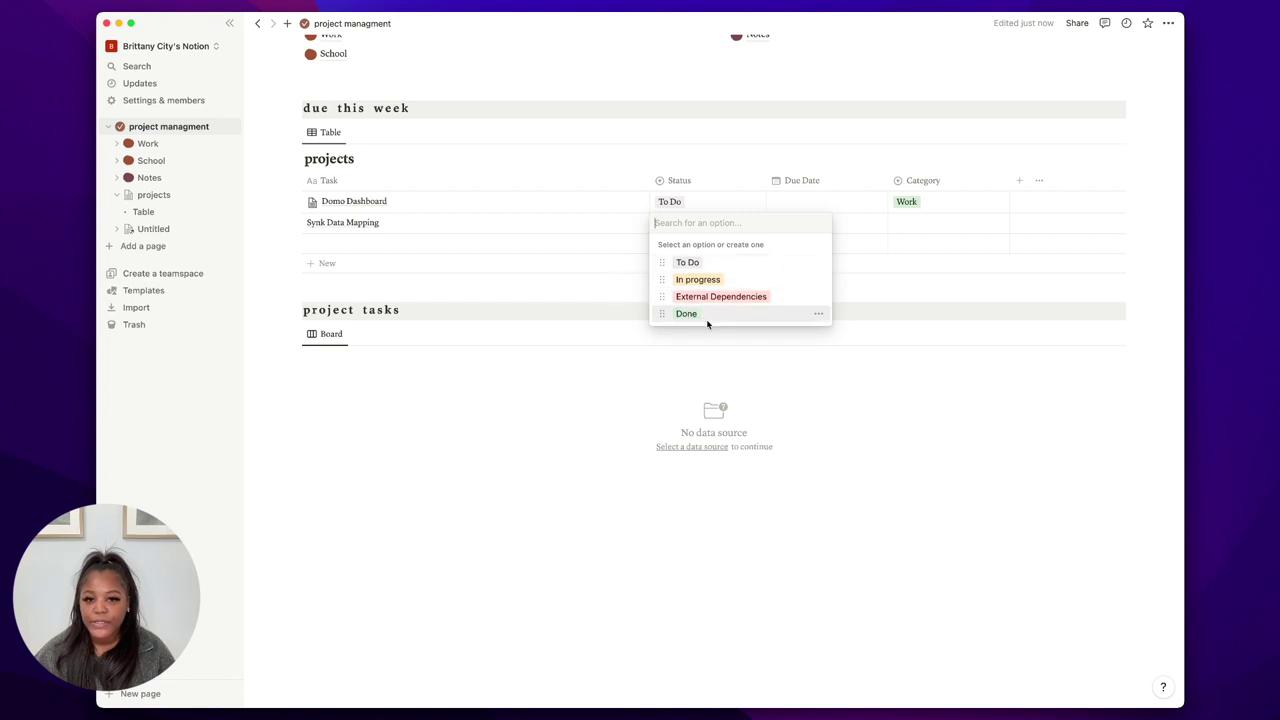
{"action": "key", "text": "Escape"}
{"action": "left_click", "coordinate": [703, 240]}
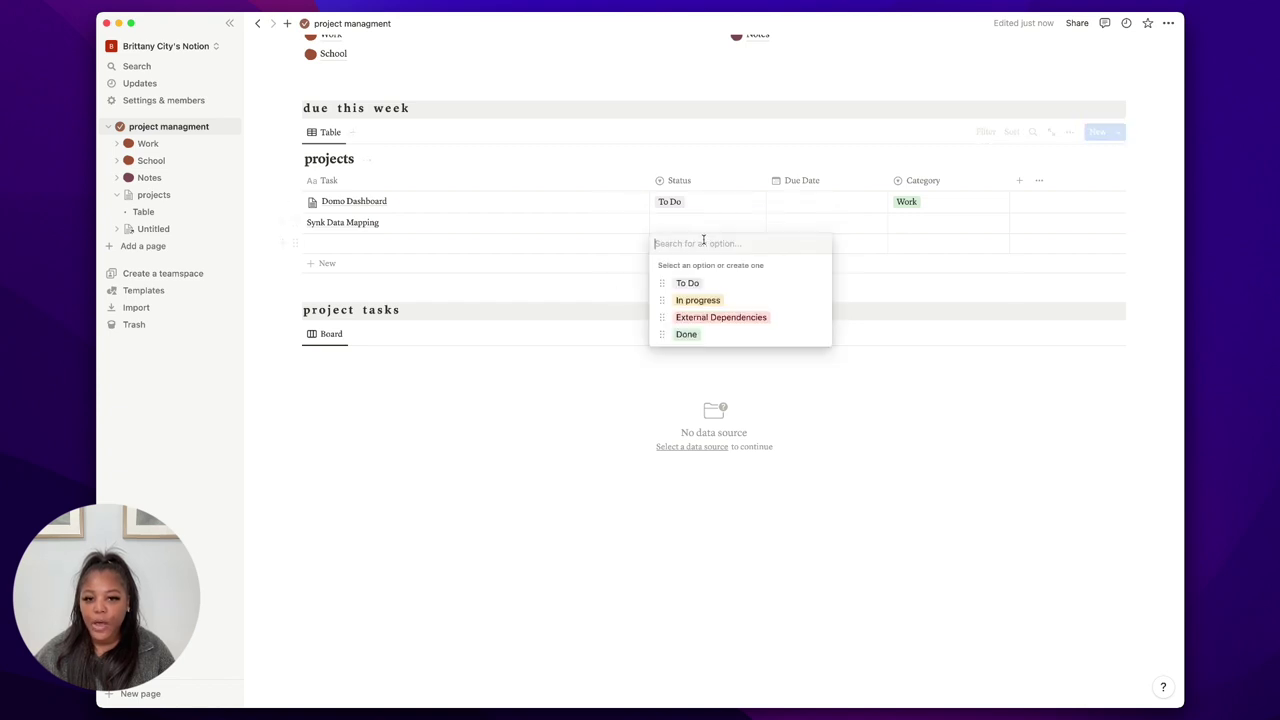
Look at the Category options for Synk Data Mapping and the Due Date calendar for Domo Dashboard.
{"action": "left_click", "coordinate": [928, 222]}
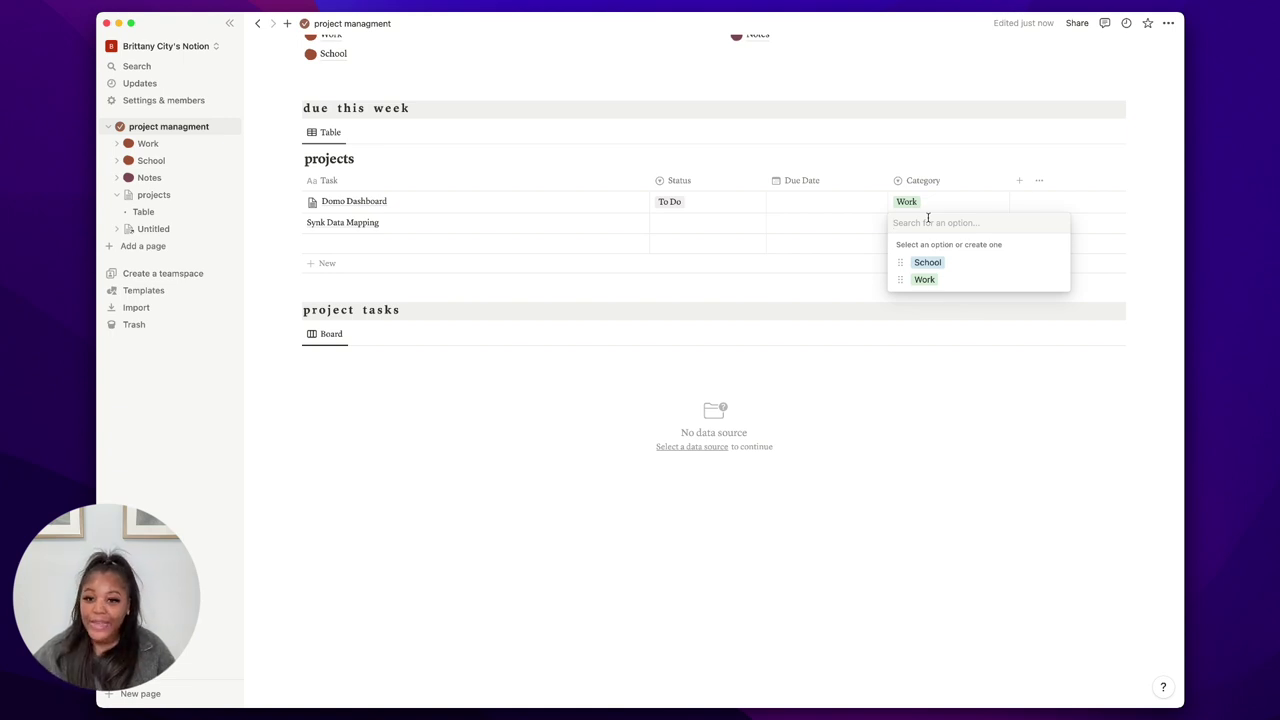
{"action": "key", "text": "Escape"}
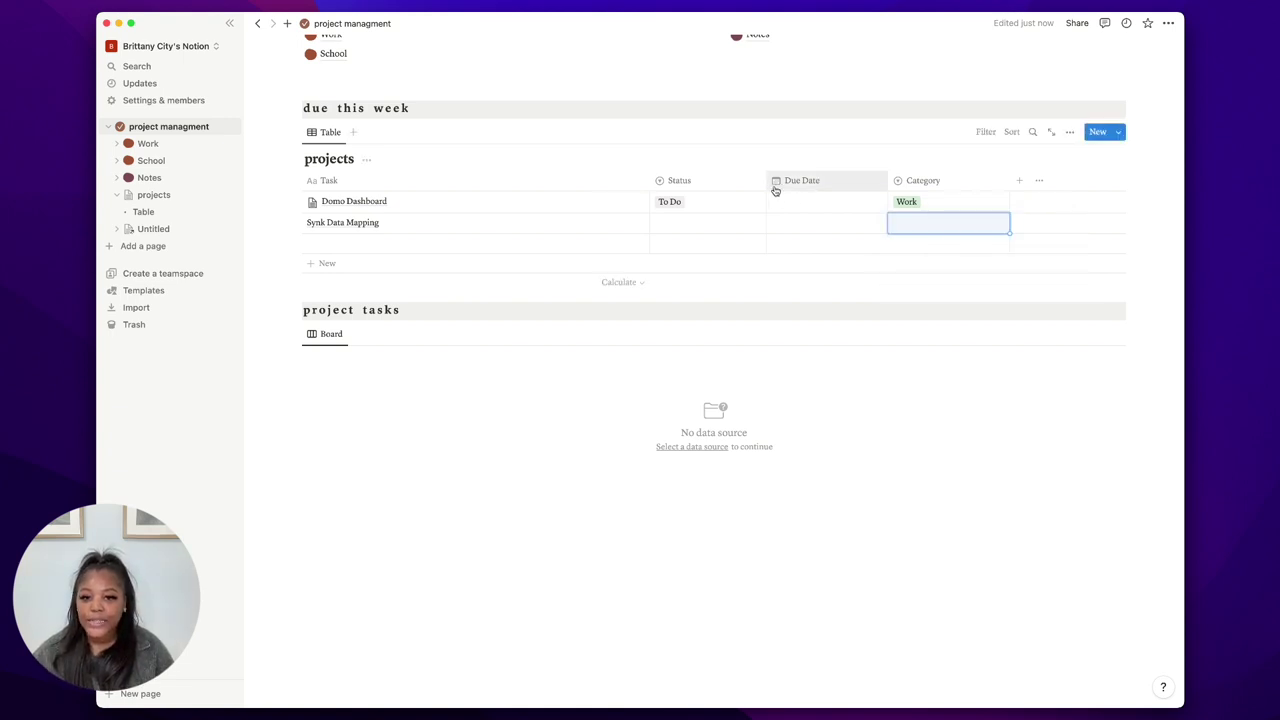
{"action": "left_click", "coordinate": [823, 201]}
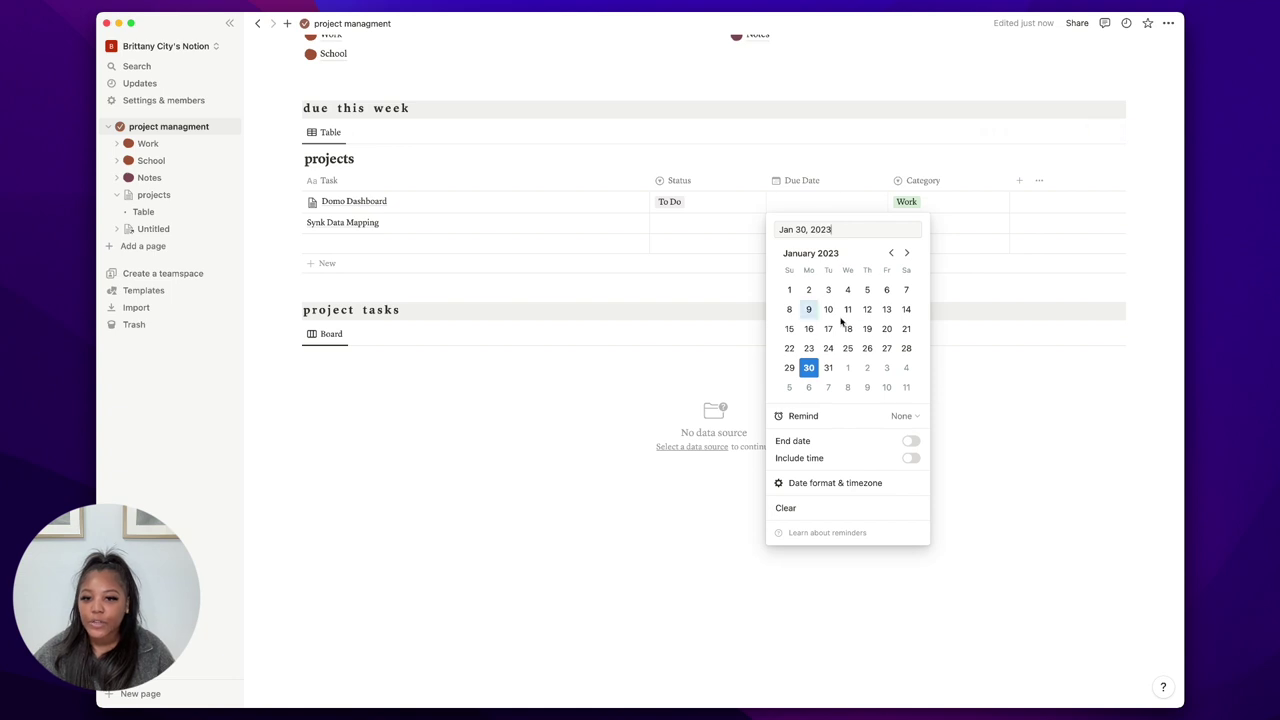
{"action": "key", "text": "Escape"}
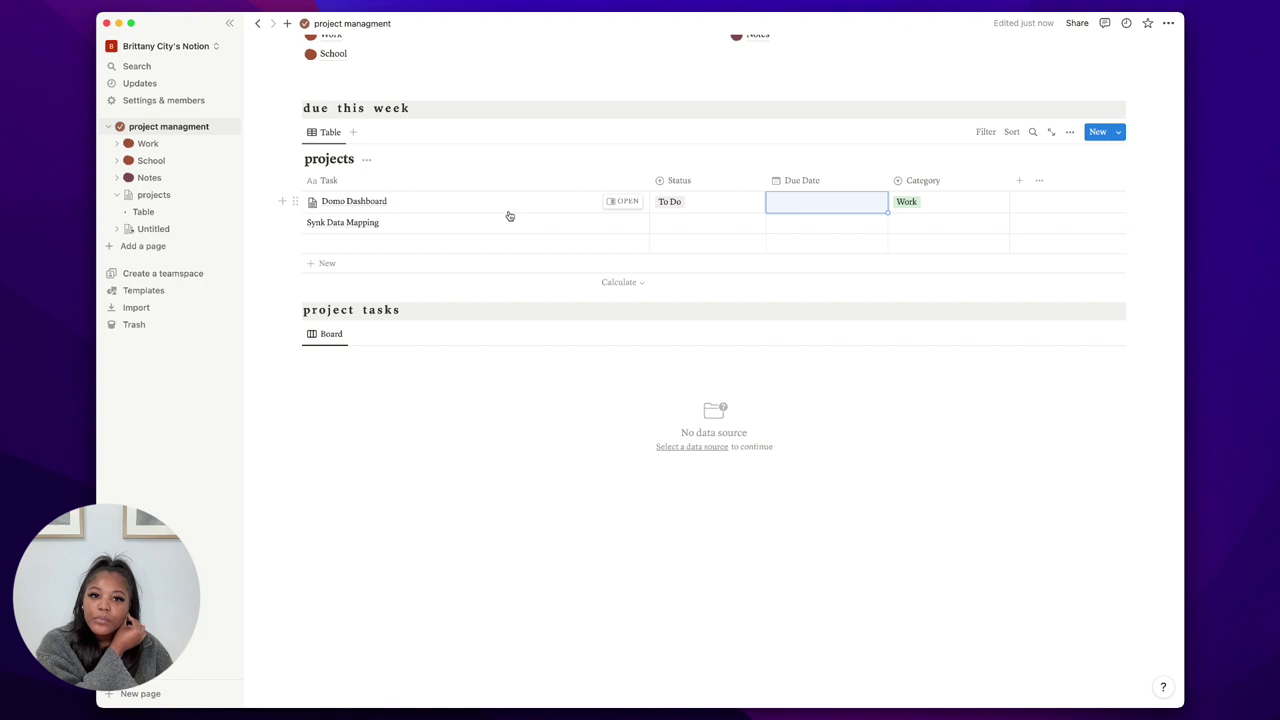
Open the Domo Dashboard entry from the projects table and write three lines of "notes" in its body.
{"action": "left_click", "coordinate": [614, 202]}
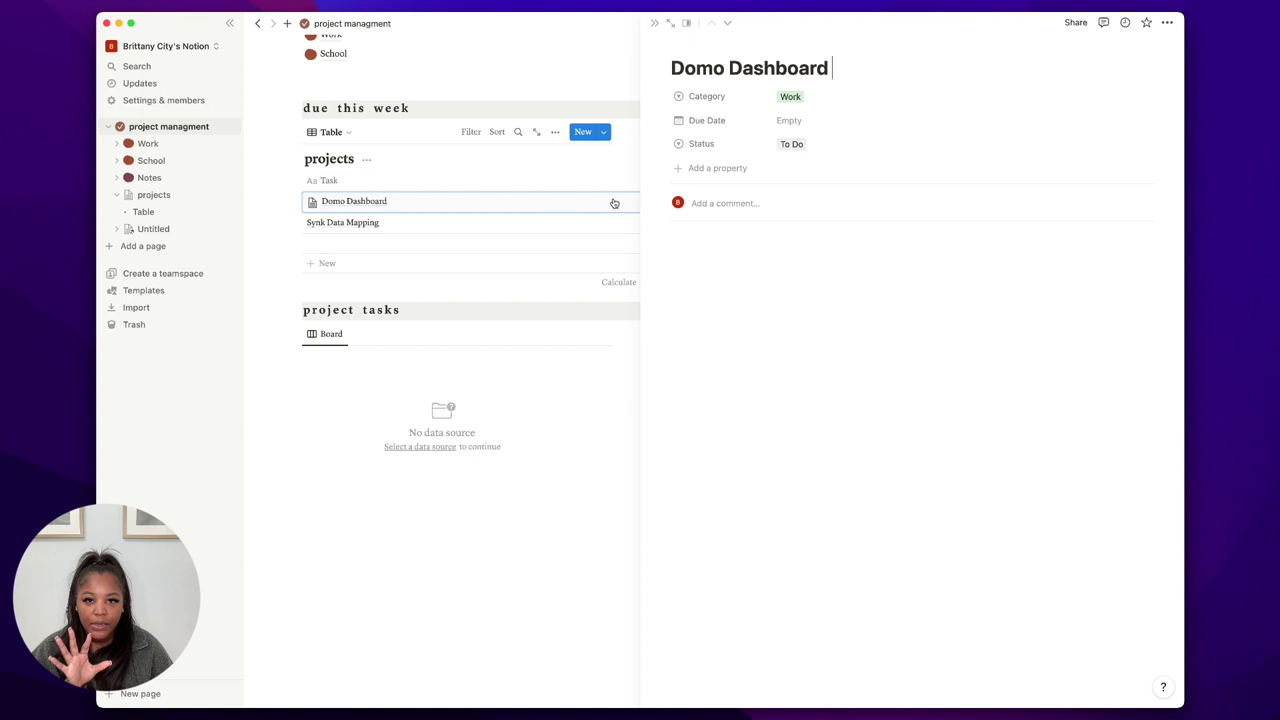
{"action": "left_click", "coordinate": [840, 68]}
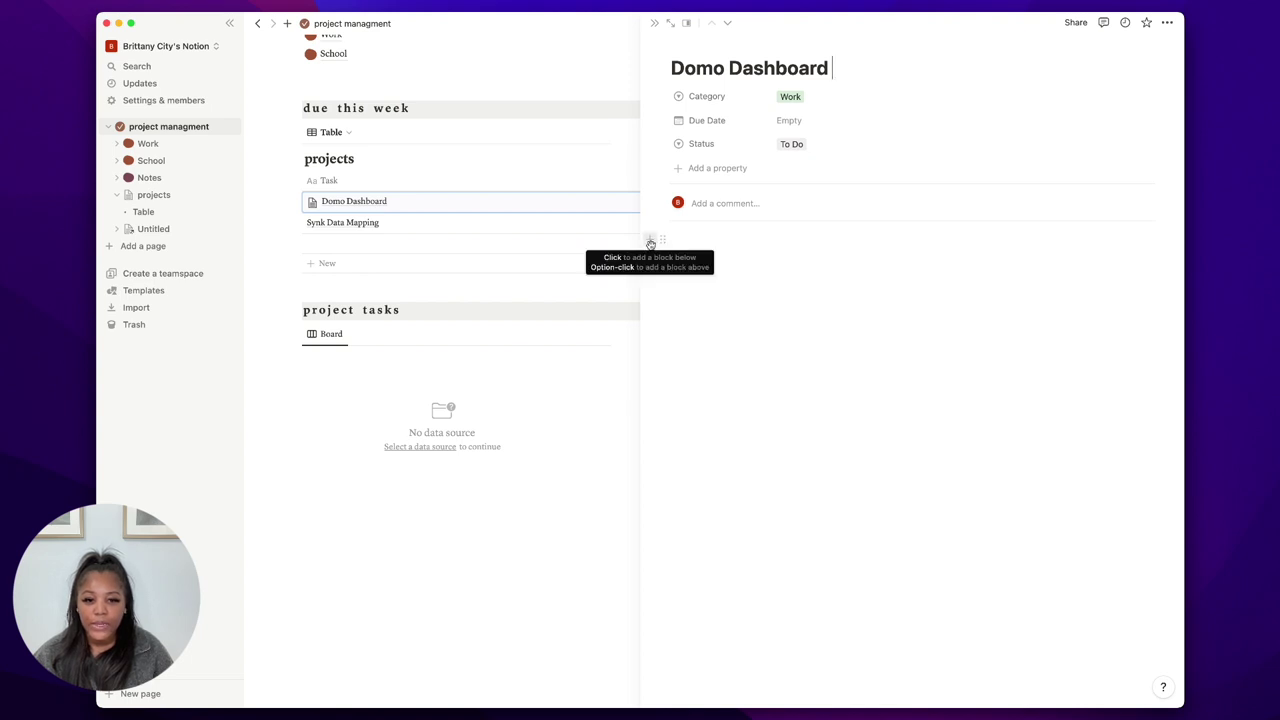
{"action": "left_click", "coordinate": [651, 243]}
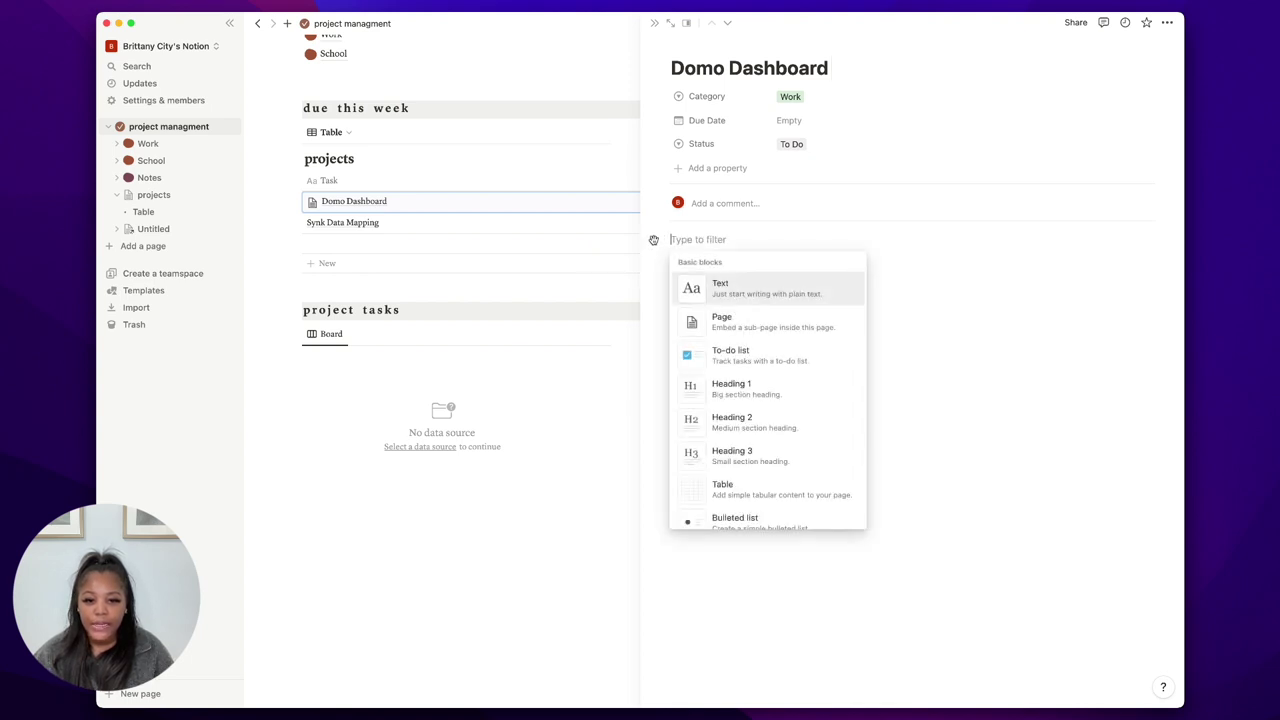
{"action": "left_click", "coordinate": [757, 292]}
{"action": "type", "text": "notes"}
{"action": "key", "text": "Return"}
{"action": "type", "text": "noyt"}
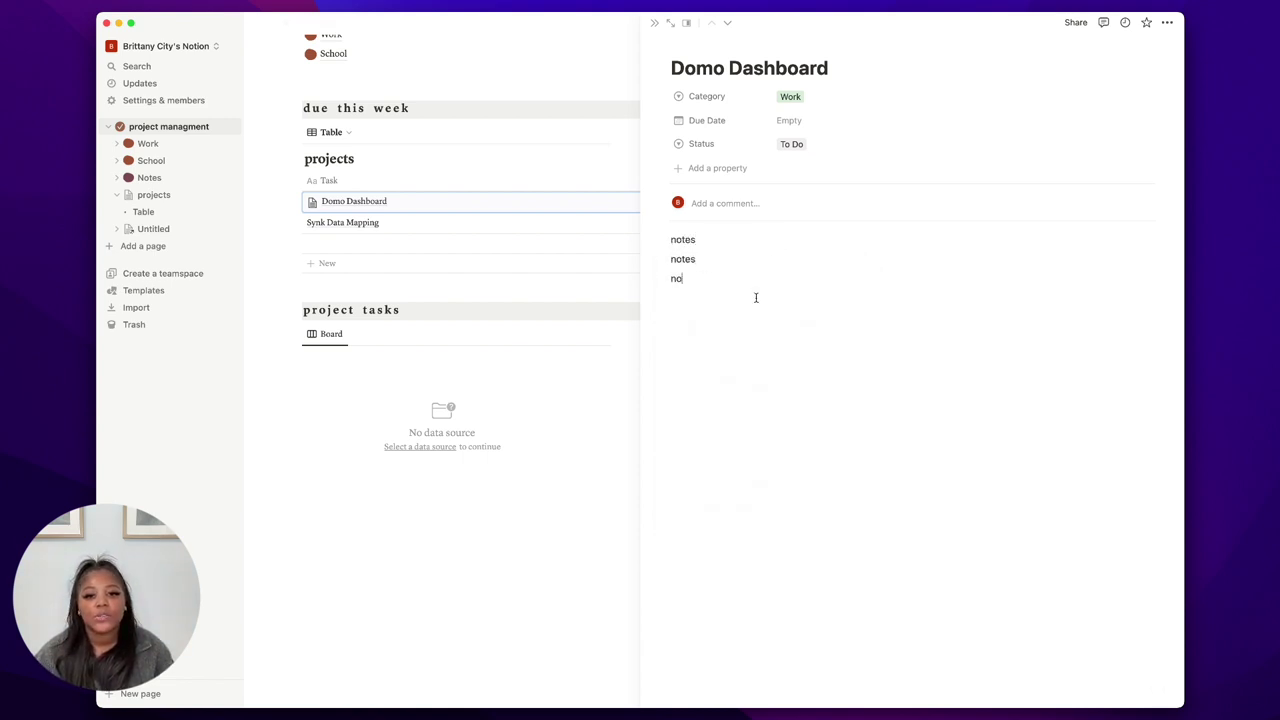
{"action": "key", "text": "Return"}
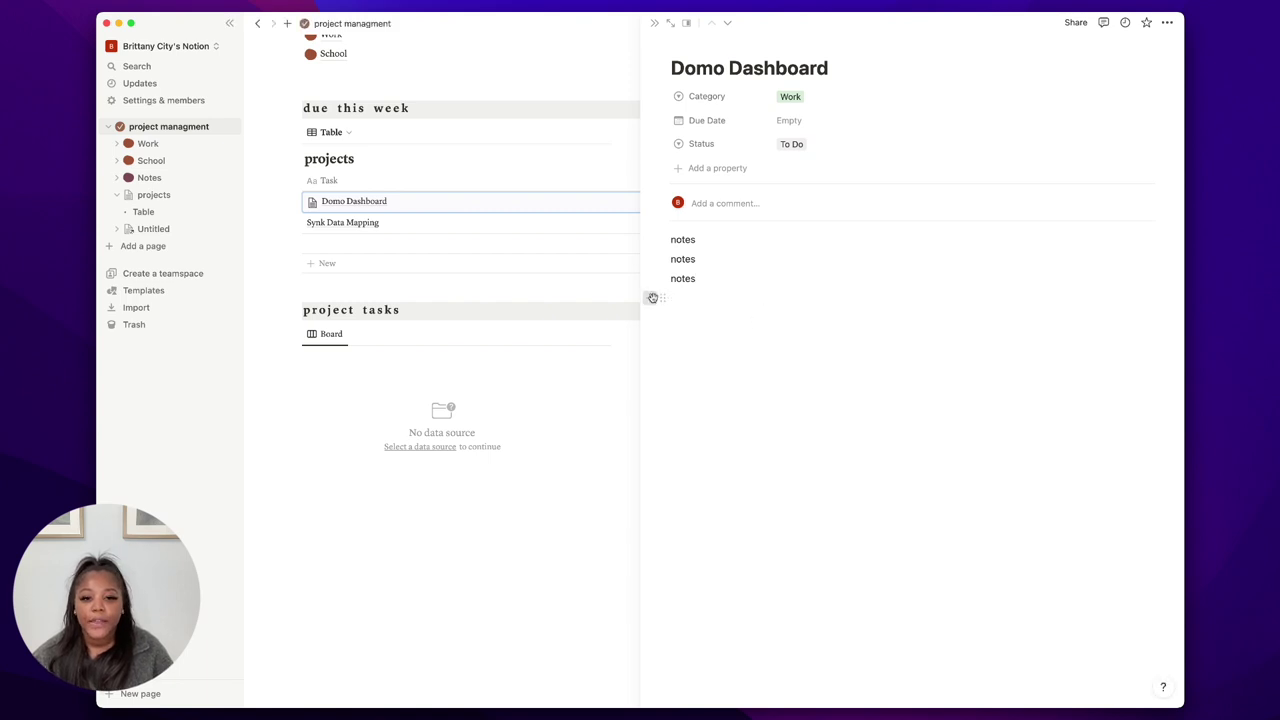
Add a to-do list below the notes with the items "connect data source" and "create cards", plus an empty third item.
{"action": "left_click", "coordinate": [651, 297]}
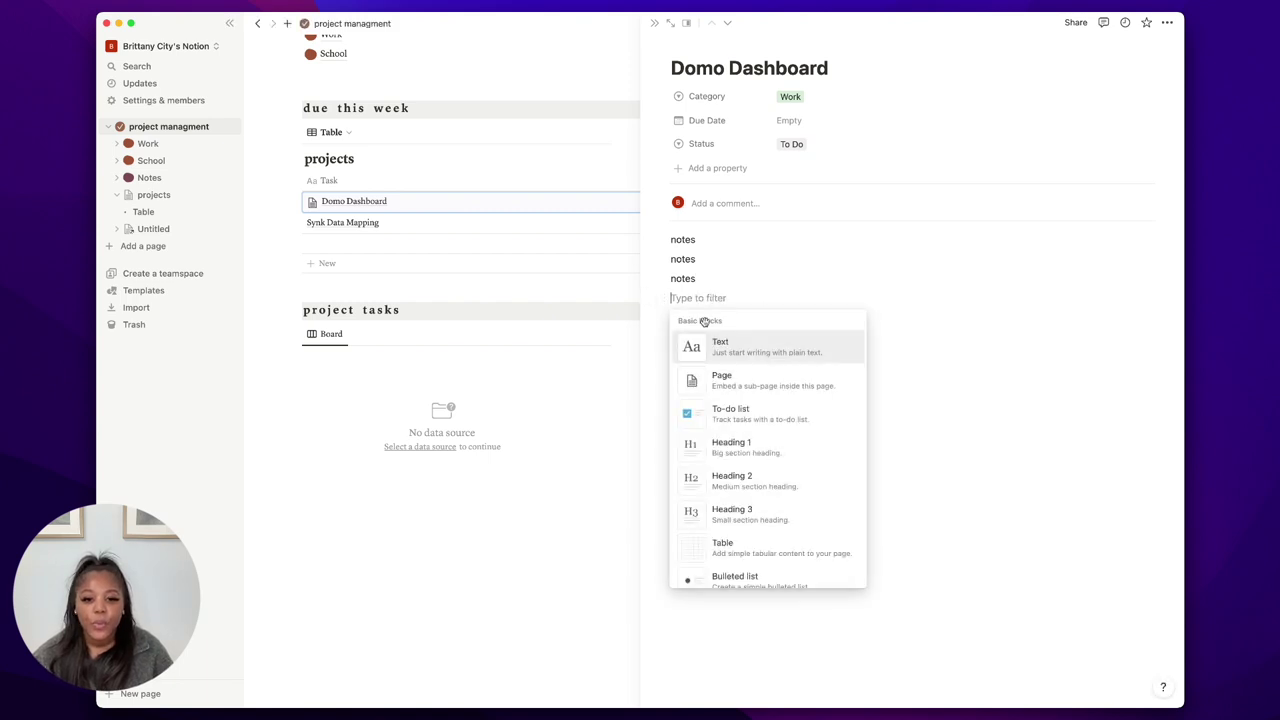
{"action": "left_click", "coordinate": [744, 423]}
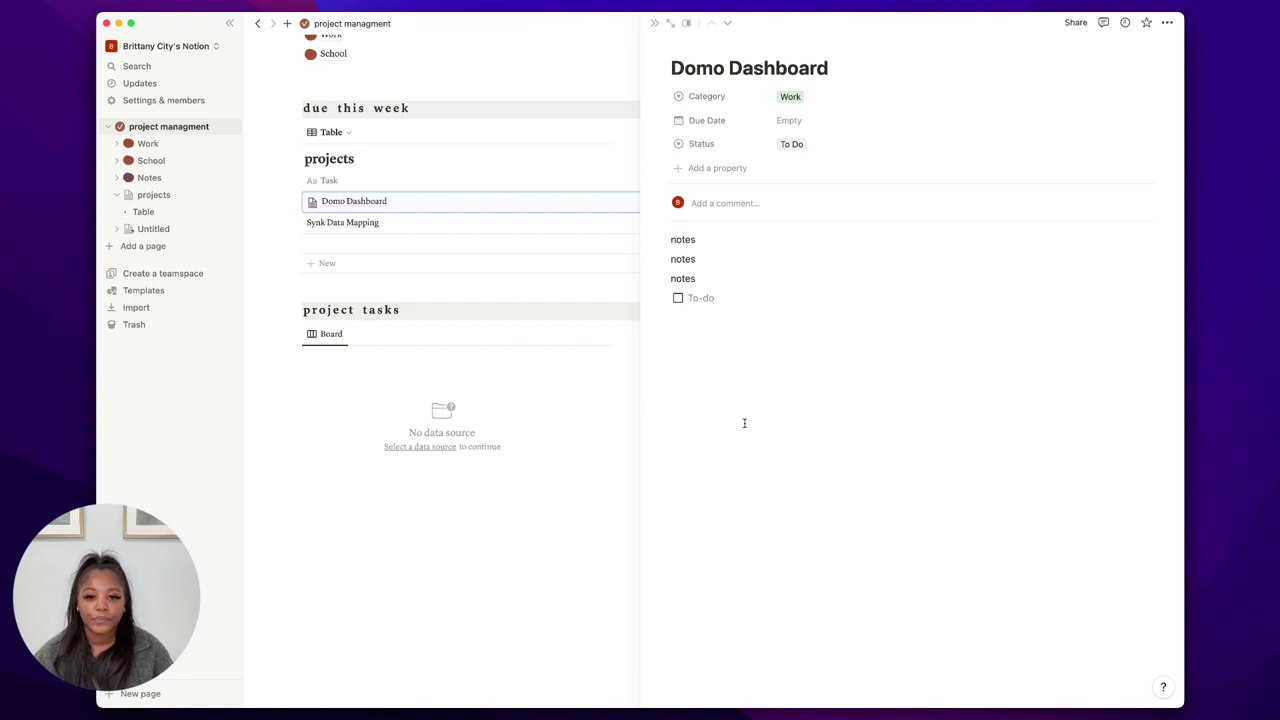
{"action": "type", "text": "connect da"}
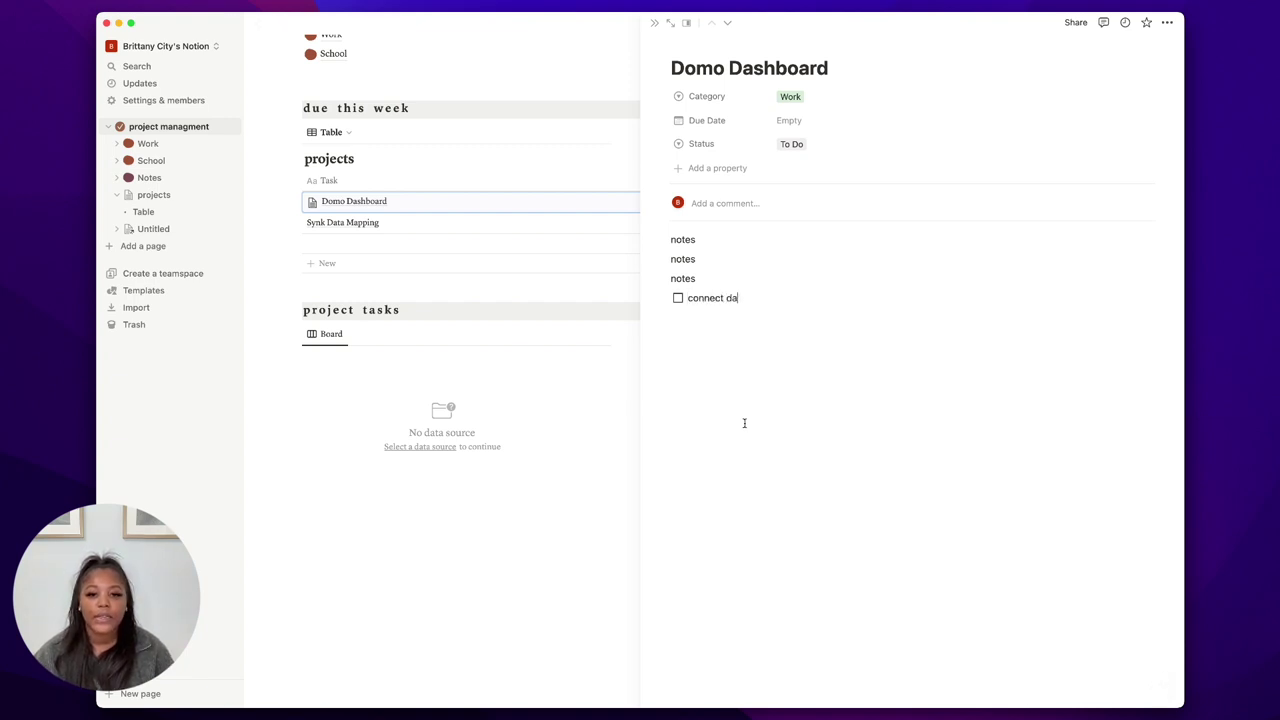
{"action": "type", "text": "ta source"}
{"action": "key", "text": "Return"}
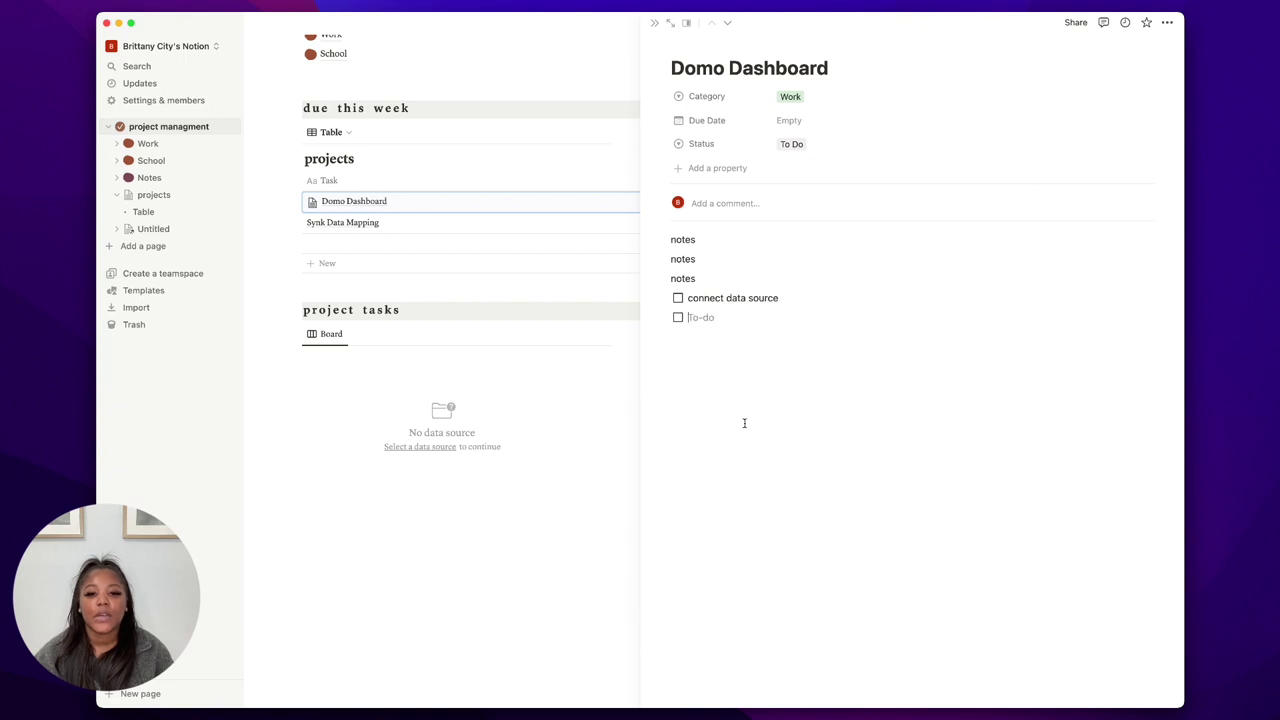
{"action": "type", "text": "d"}
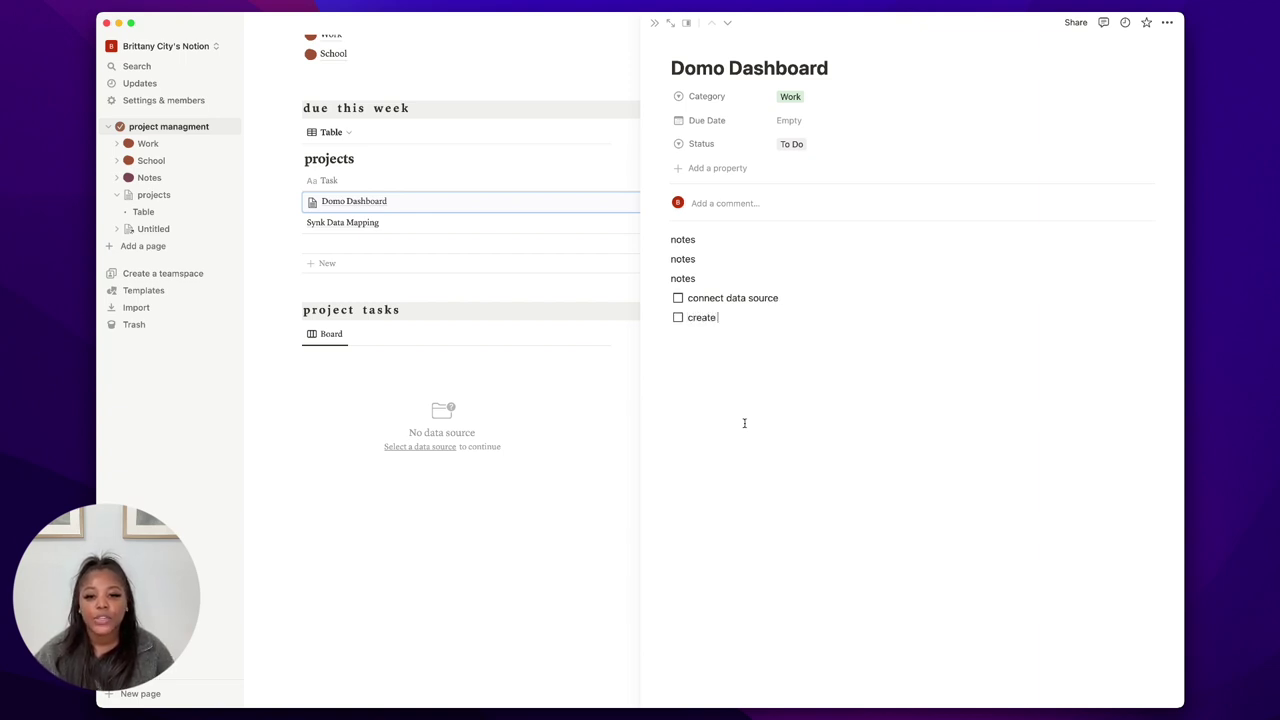
{"action": "type", "text": "reate cards"}
{"action": "key", "text": "Return"}
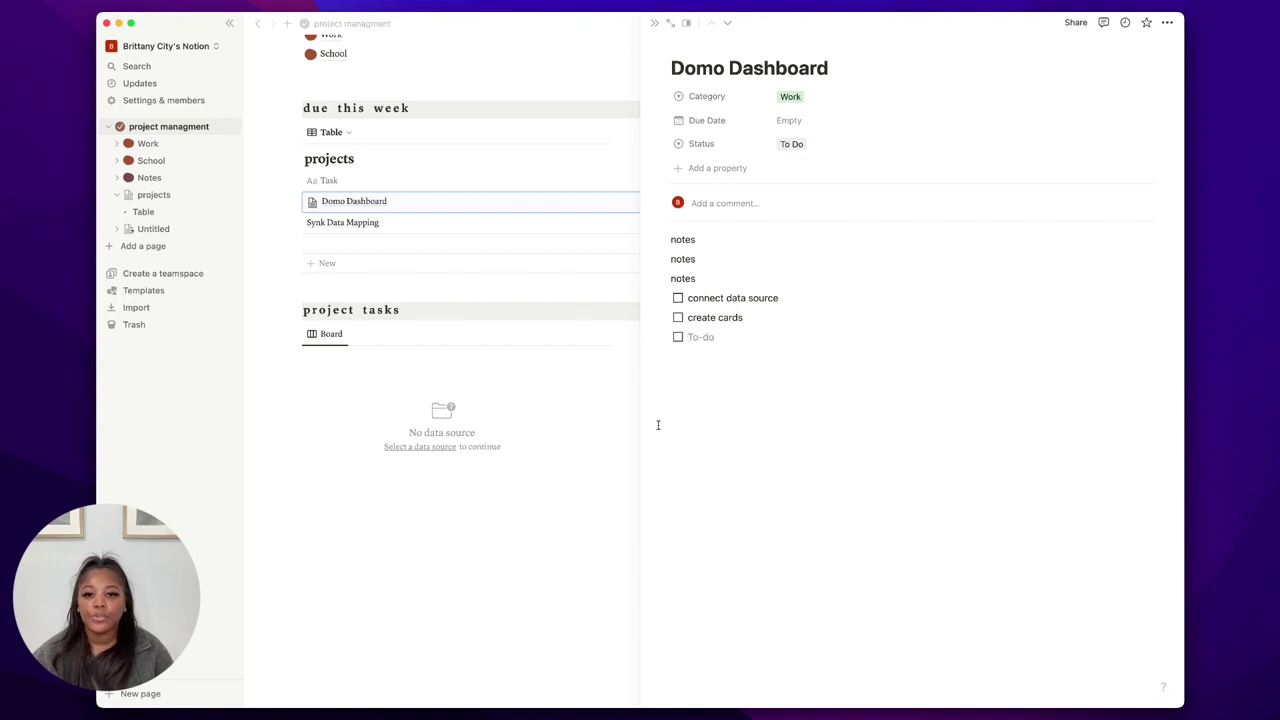
Tick off all three to-do items and close the Domo Dashboard entry to return to the projects table.
{"action": "left_click", "coordinate": [678, 298]}
{"action": "left_click", "coordinate": [678, 317]}
{"action": "left_click", "coordinate": [678, 337]}
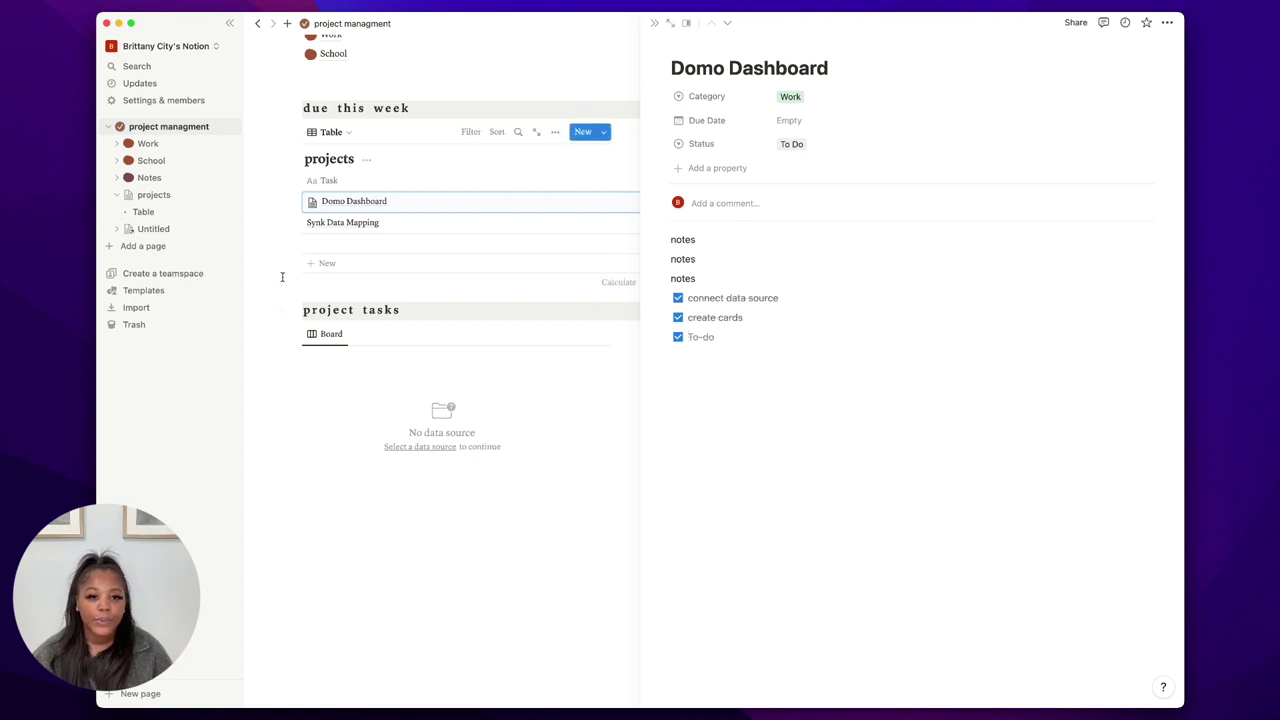
{"action": "left_click", "coordinate": [655, 24]}
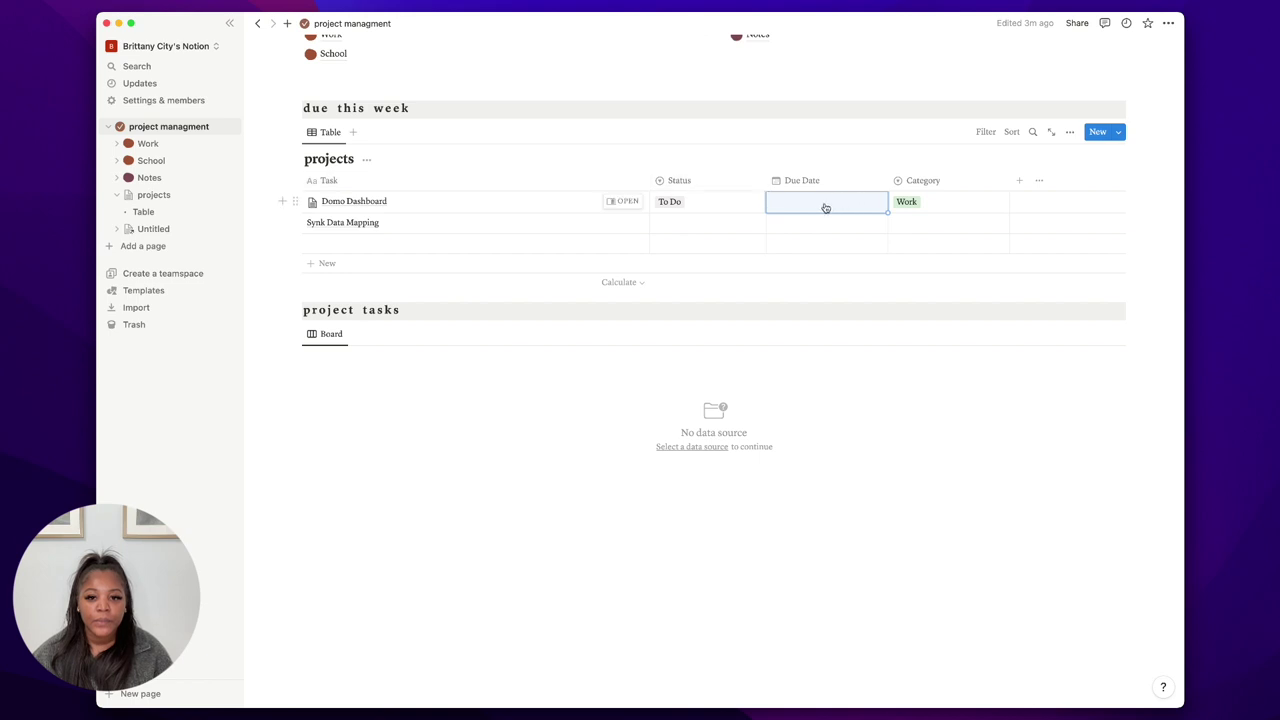
Set the Status of Synk Data Mapping to In progress and its Category to Work.
{"action": "left_click", "coordinate": [674, 227]}
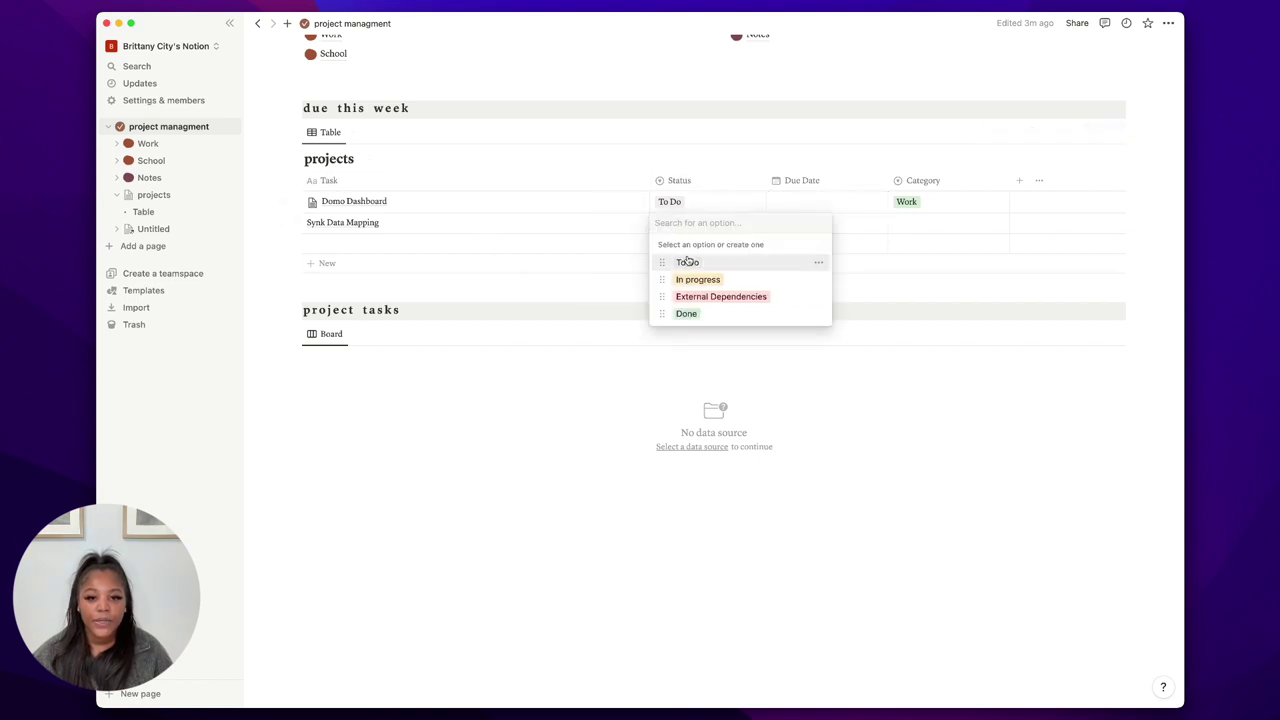
{"action": "left_click", "coordinate": [689, 260]}
{"action": "left_click", "coordinate": [706, 228]}
{"action": "left_click", "coordinate": [711, 280]}
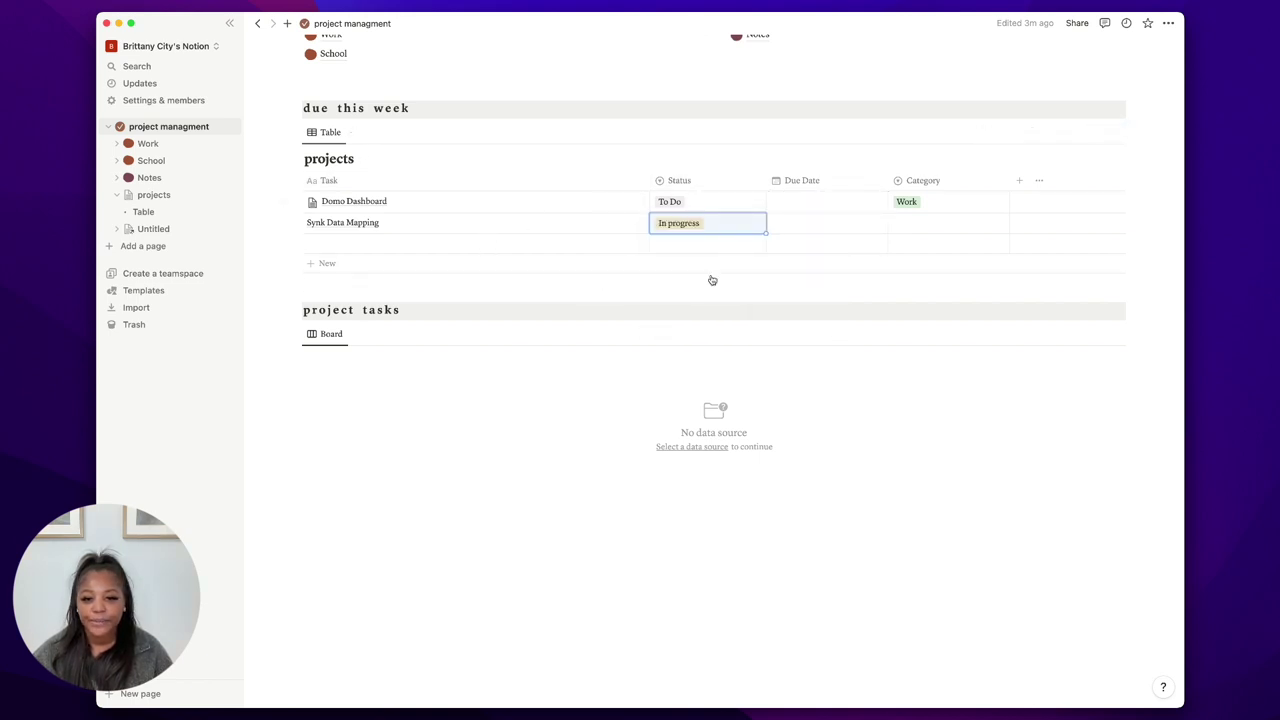
{"action": "left_click", "coordinate": [943, 224]}
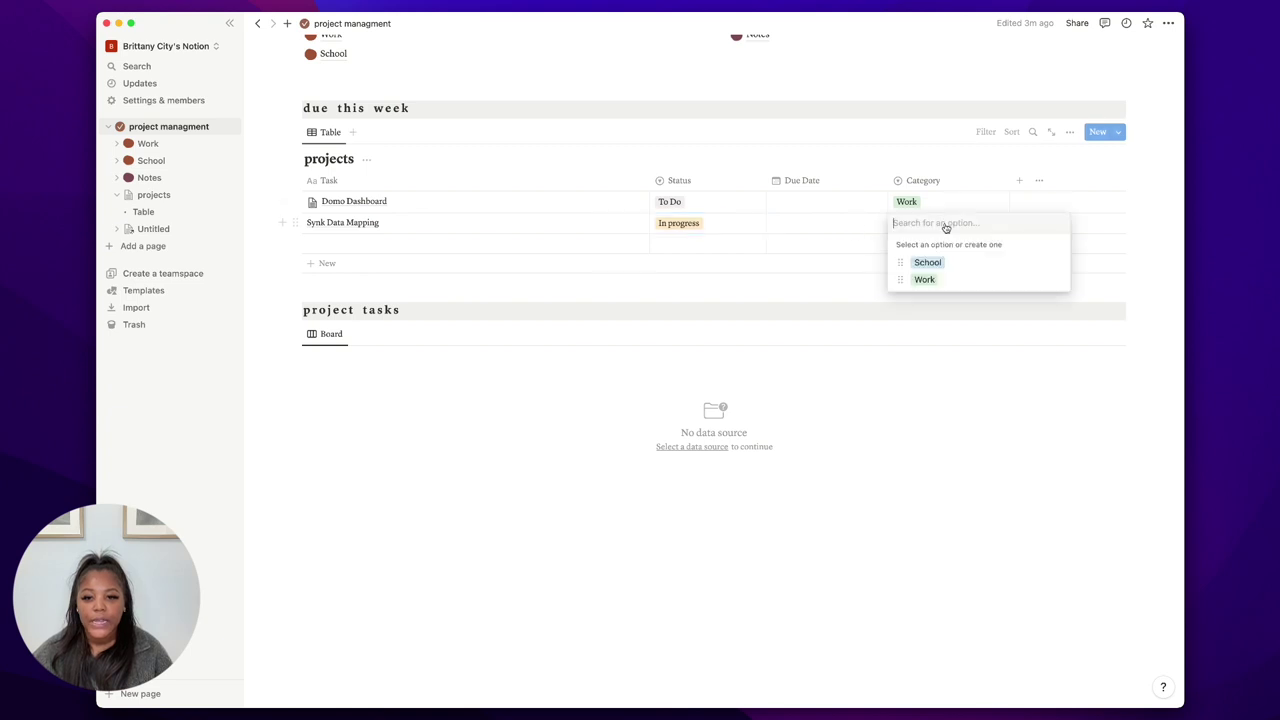
{"action": "left_click", "coordinate": [912, 279]}
Set the due dates to February 2, 2023 for Domo Dashboard and February 6, 2023 for Synk Data Mapping.
{"action": "left_click", "coordinate": [811, 203]}
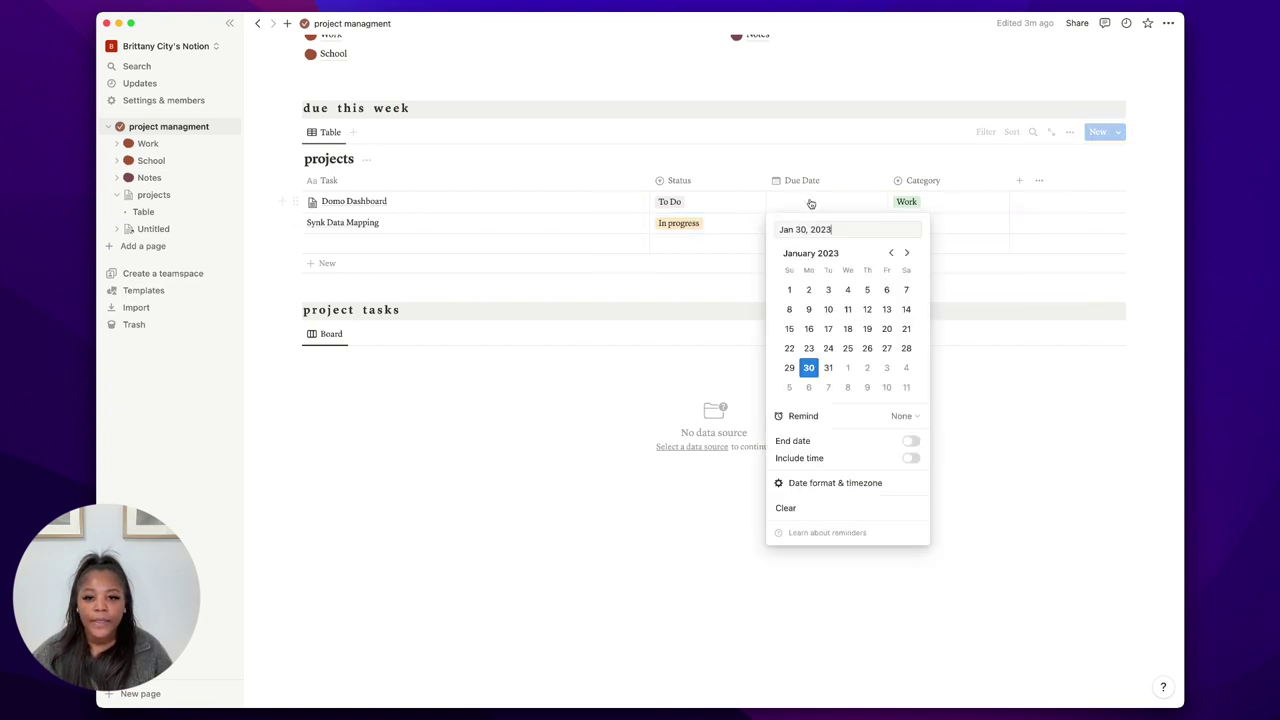
{"action": "left_click", "coordinate": [872, 372]}
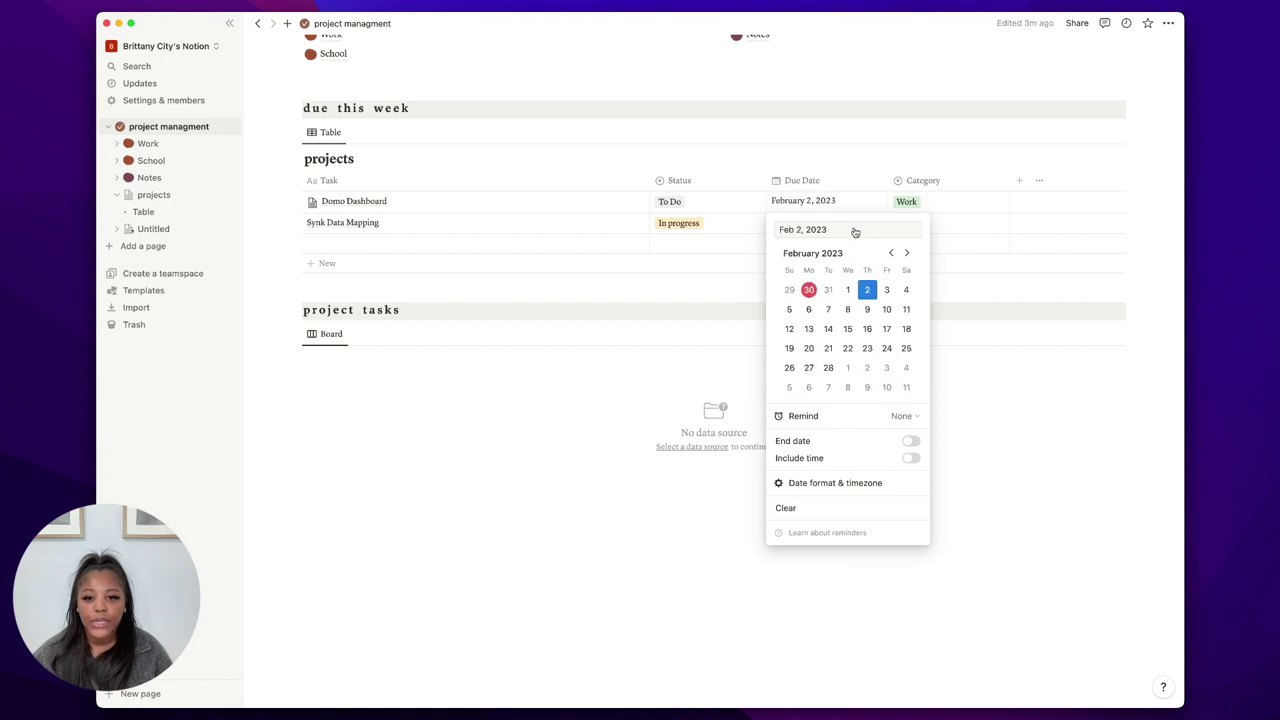
{"action": "left_click", "coordinate": [779, 222]}
{"action": "left_click", "coordinate": [780, 223]}
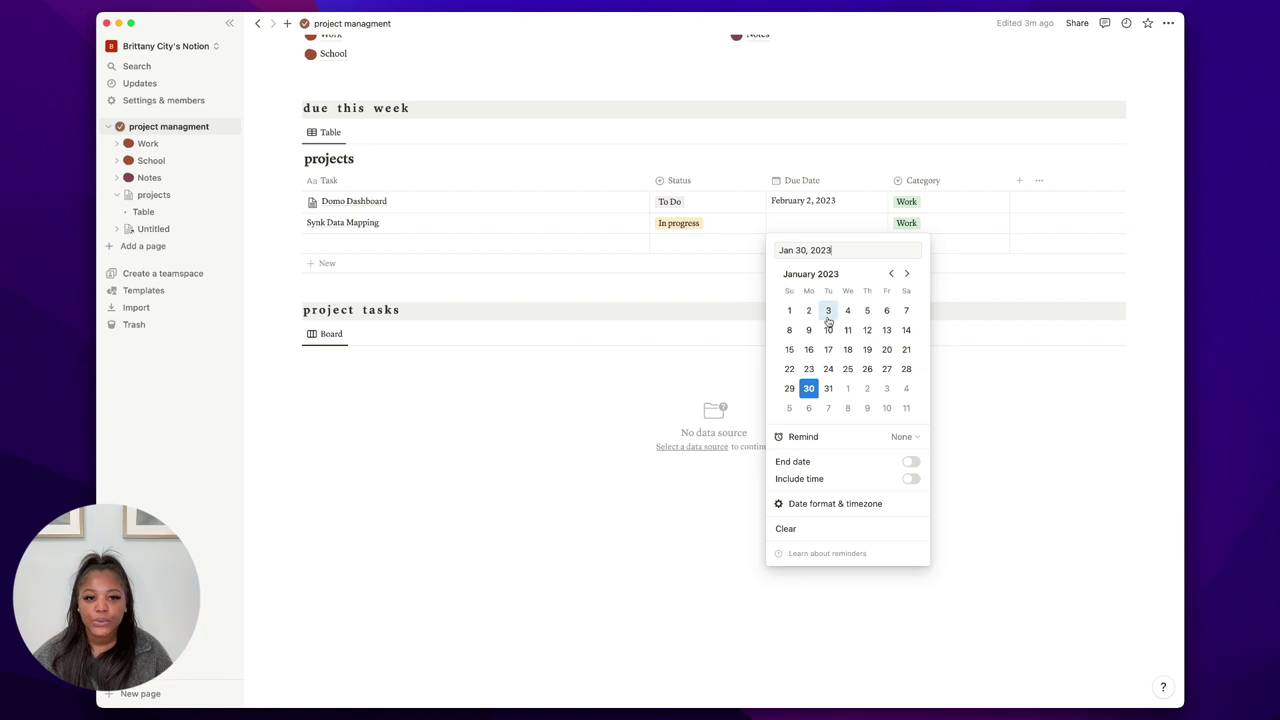
{"action": "left_click", "coordinate": [810, 408]}
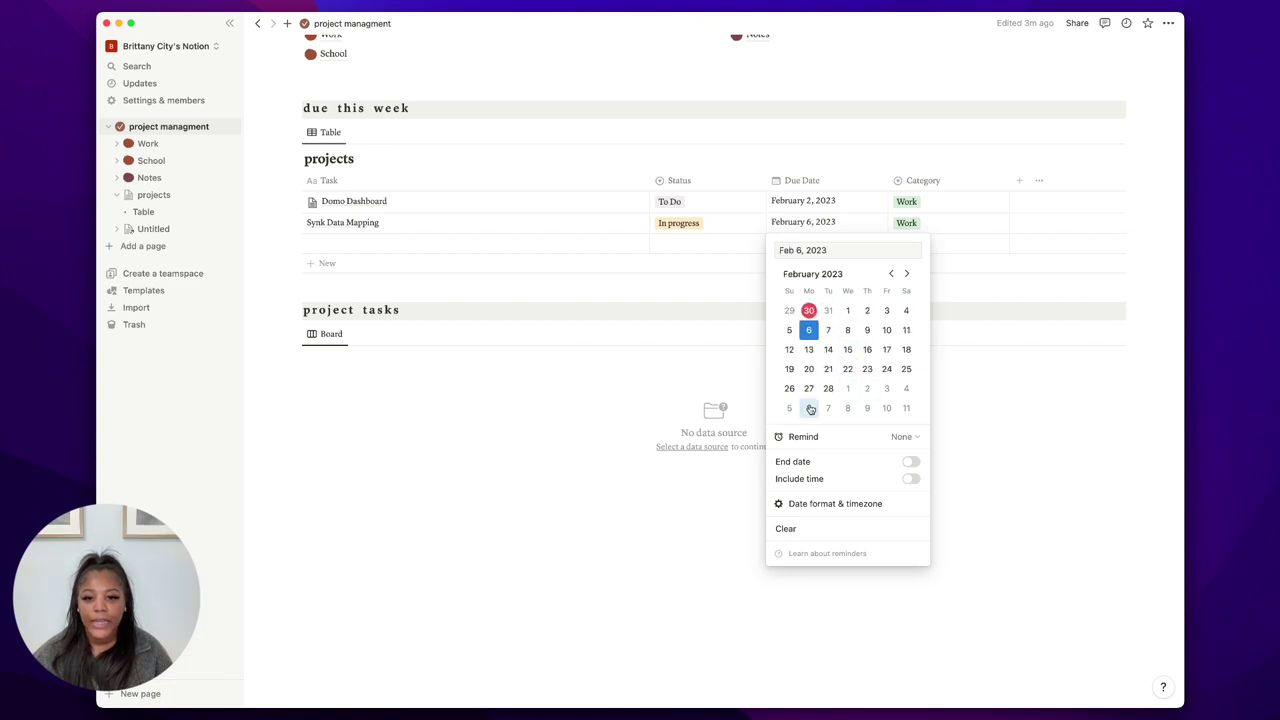
{"action": "key", "text": "Escape"}
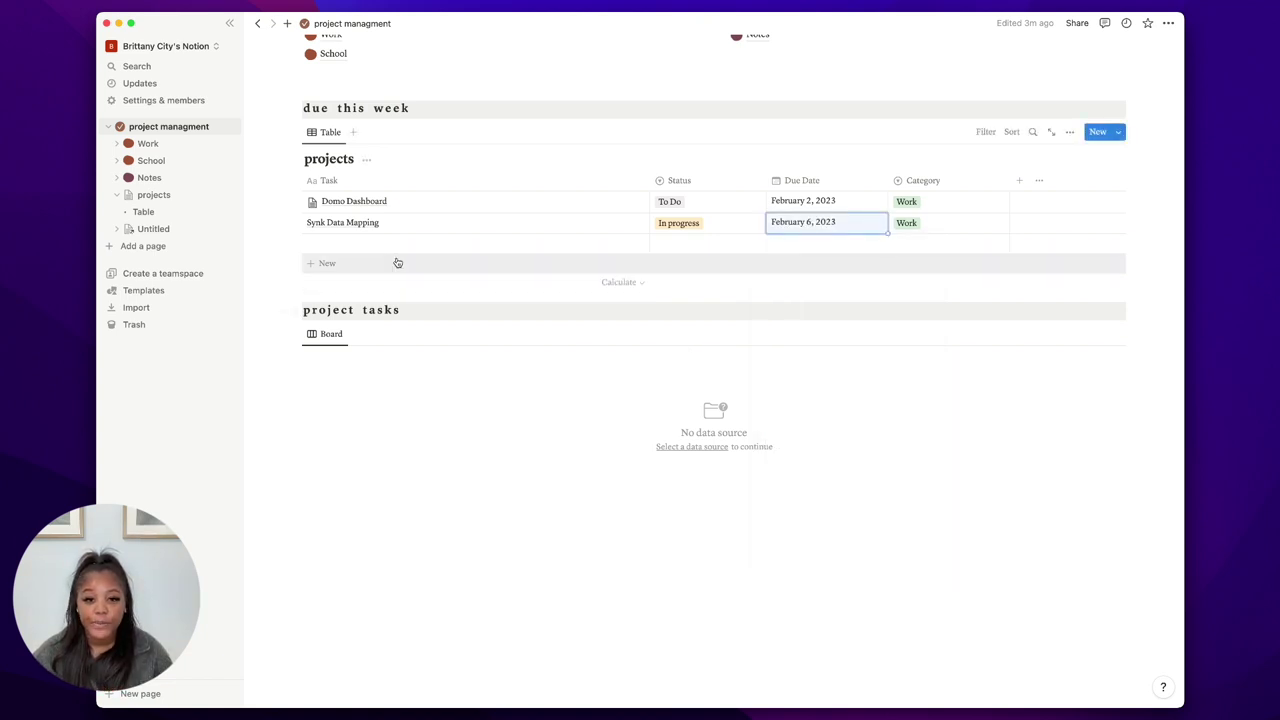
Delete the Board database without a data source from under the project tasks heading.
{"action": "left_click", "coordinate": [292, 337]}
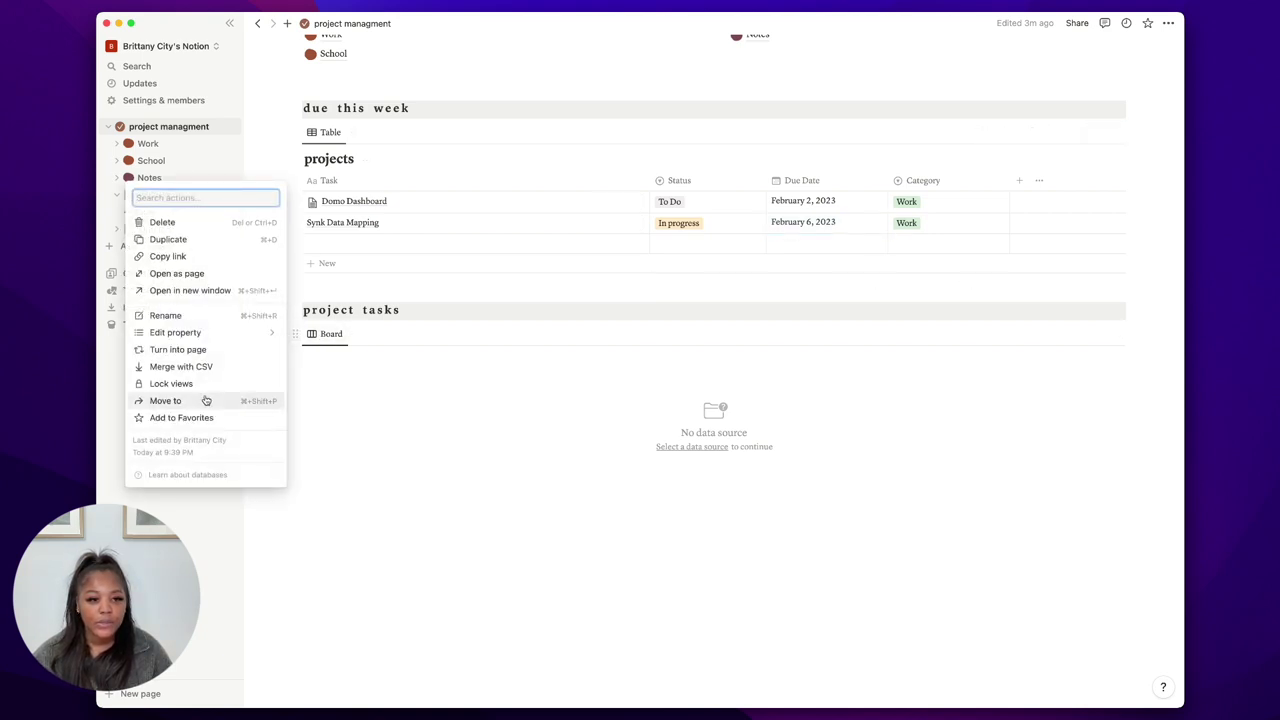
{"action": "left_click", "coordinate": [231, 221]}
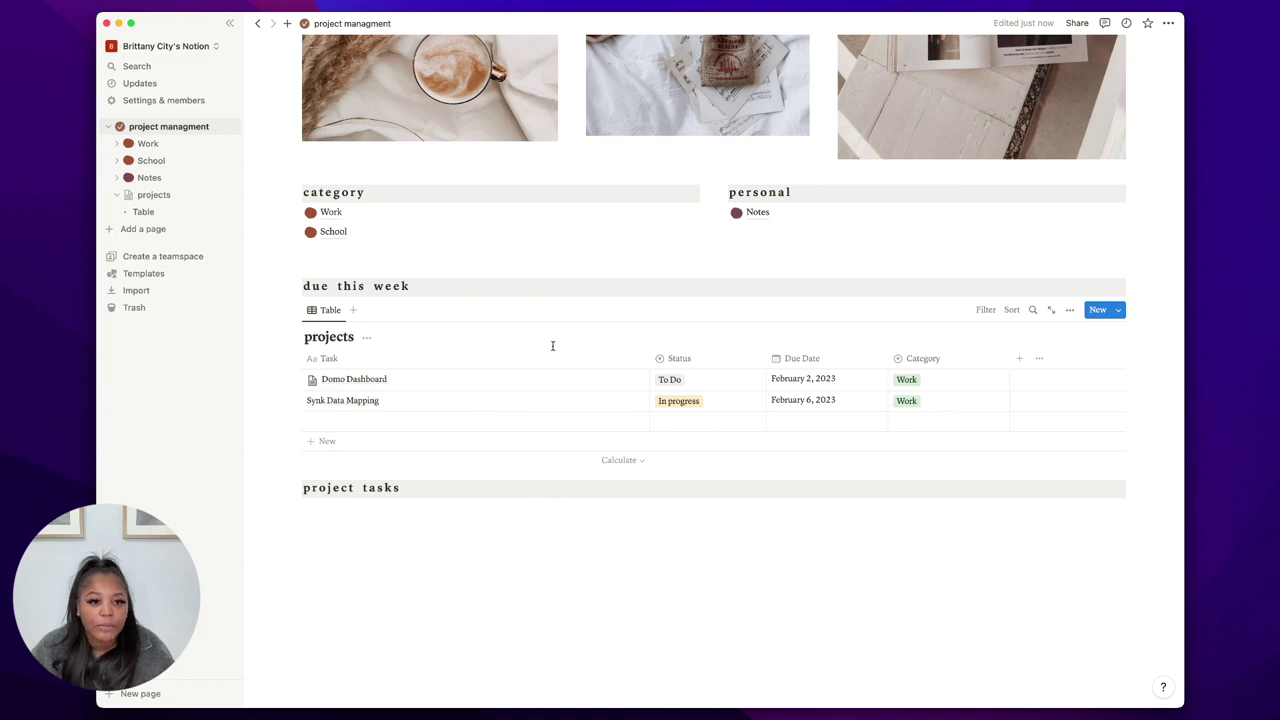
Filter the projects table under due this week by Due Date within This week.
{"action": "left_click", "coordinate": [986, 311]}
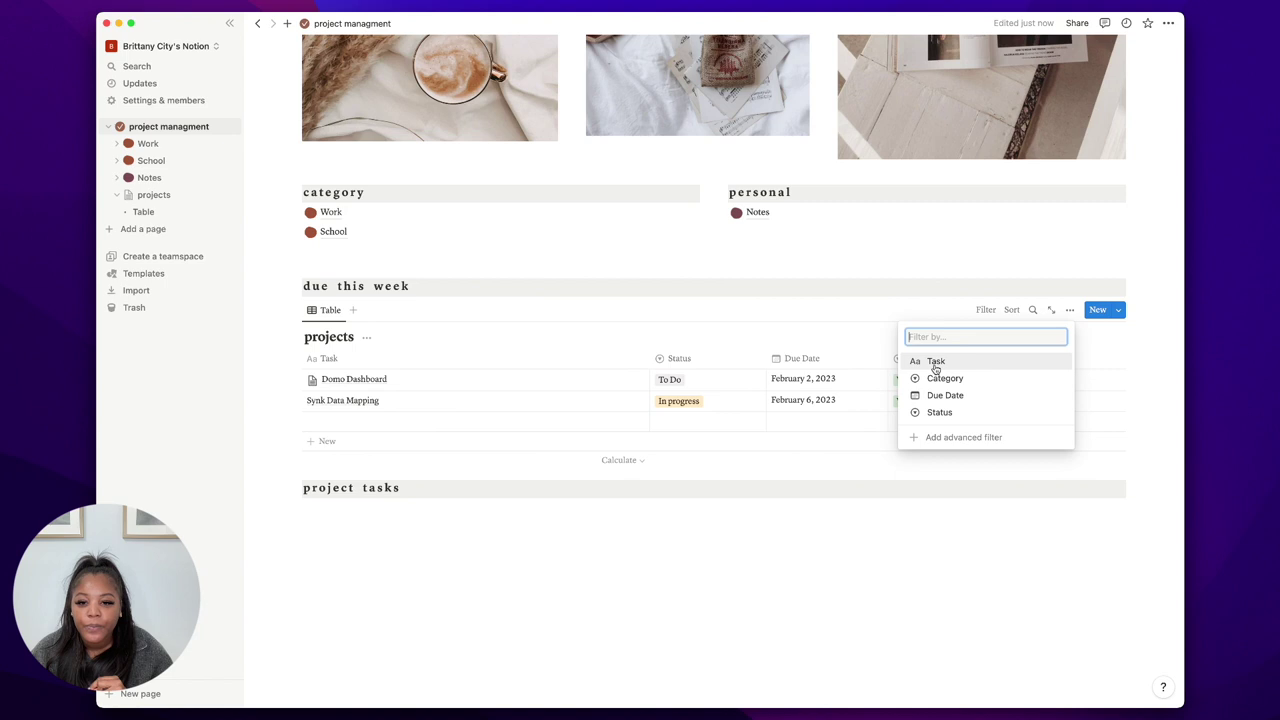
{"action": "left_click", "coordinate": [940, 396]}
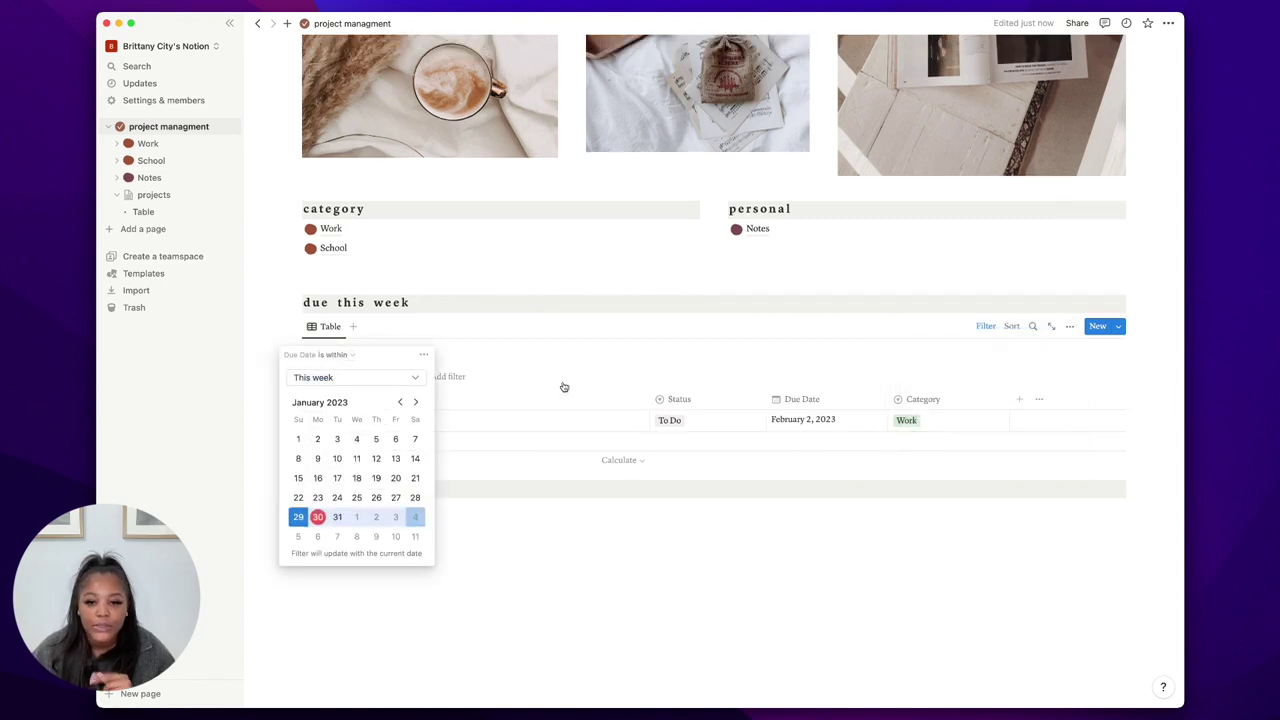
{"action": "left_click", "coordinate": [620, 349]}
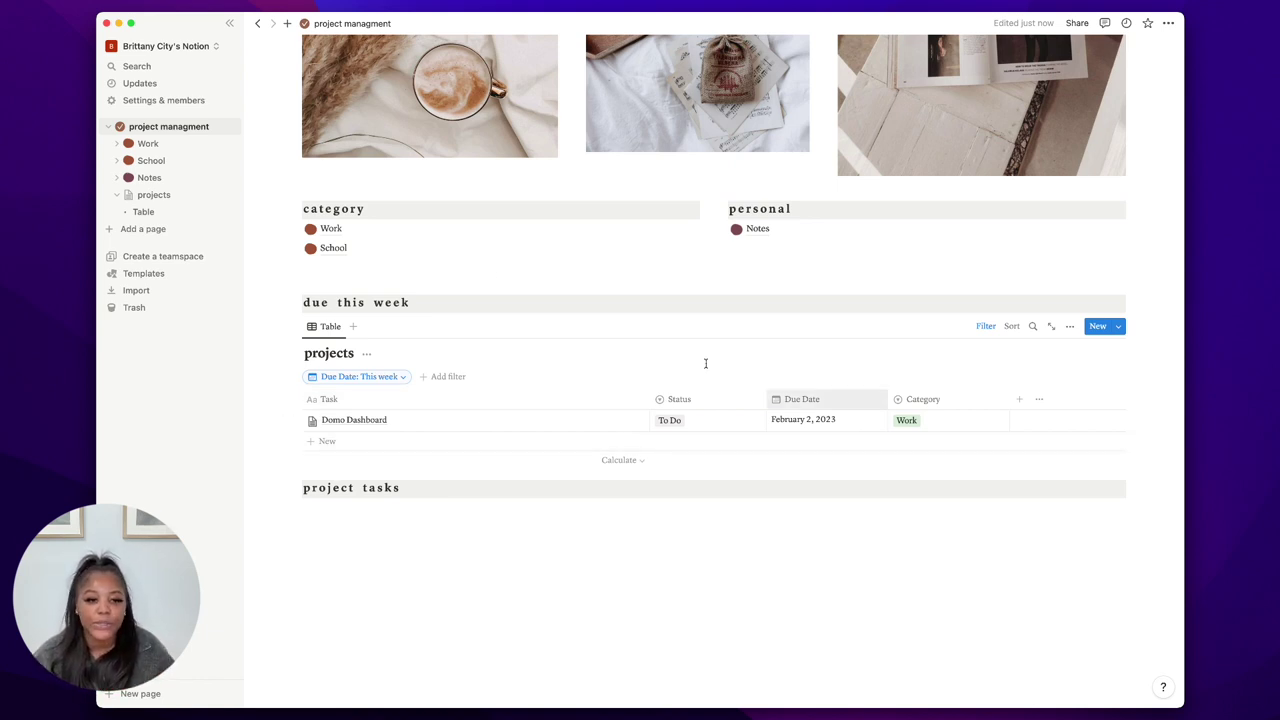
Hide the database title of the projects table under due this week.
{"action": "left_click", "coordinate": [366, 354]}
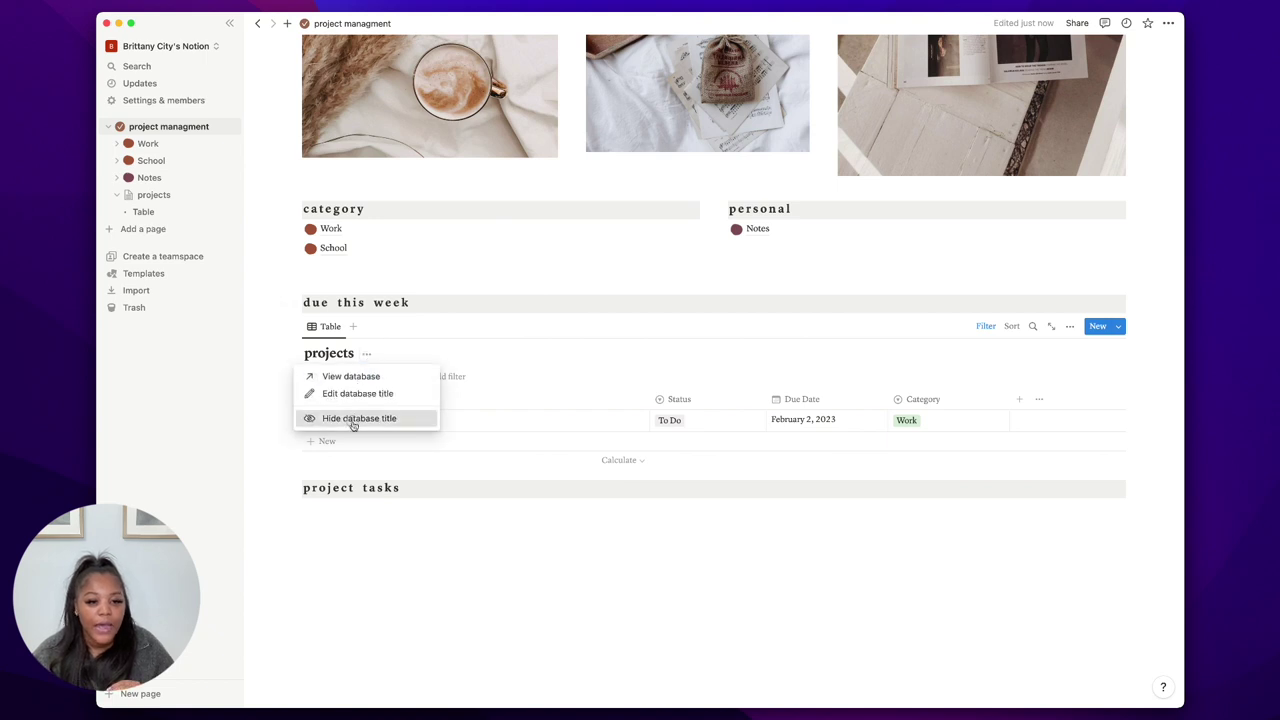
{"action": "left_click", "coordinate": [355, 419]}
Insert a board view database under the project tasks heading and link it to the projects database.
{"action": "left_click", "coordinate": [315, 520]}
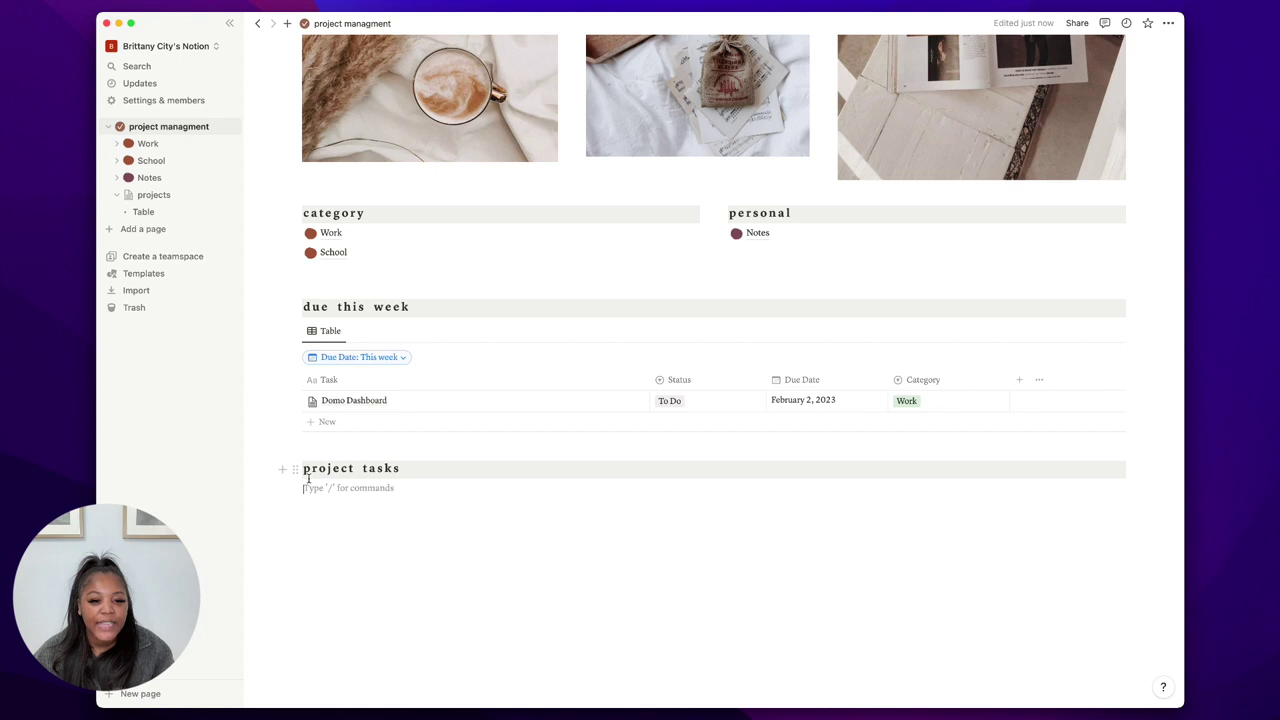
{"action": "left_click", "coordinate": [285, 488]}
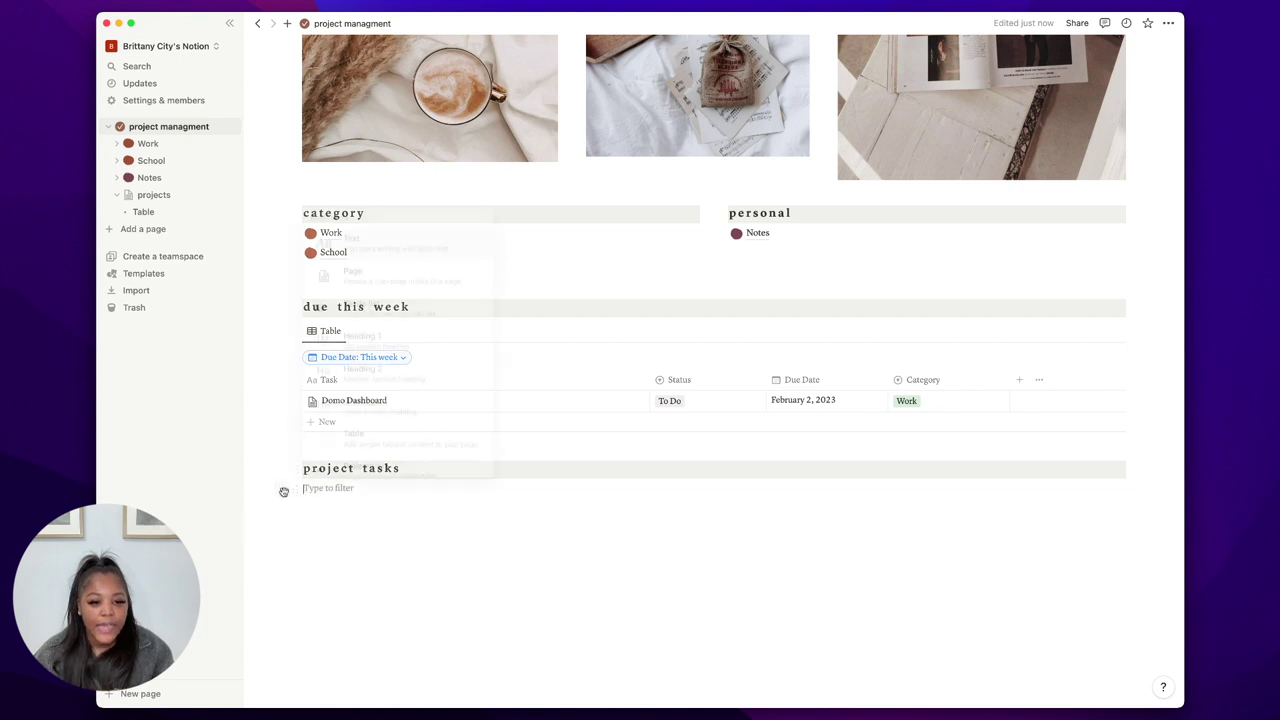
{"action": "scroll", "coordinate": [430, 391], "scroll_direction": "down", "scroll_amount": 4}
{"action": "scroll", "coordinate": [430, 391], "scroll_direction": "down", "scroll_amount": 6}
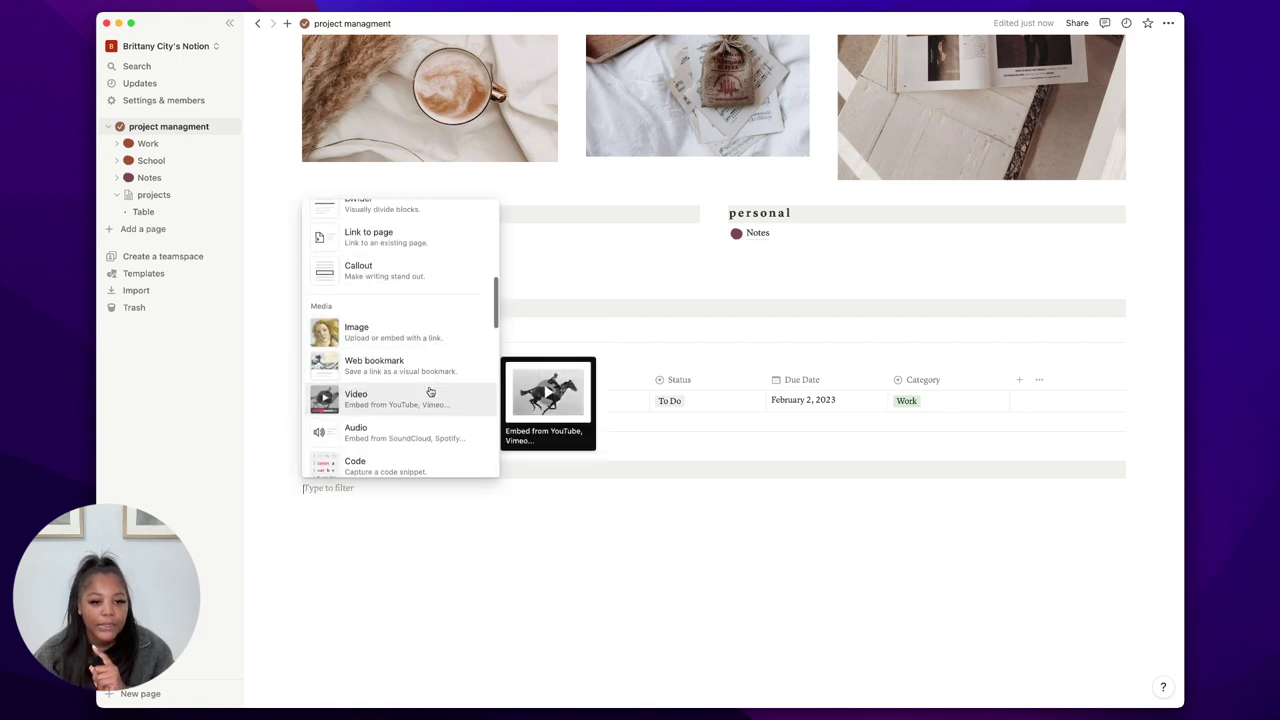
{"action": "scroll", "coordinate": [430, 391], "scroll_direction": "down", "scroll_amount": 1}
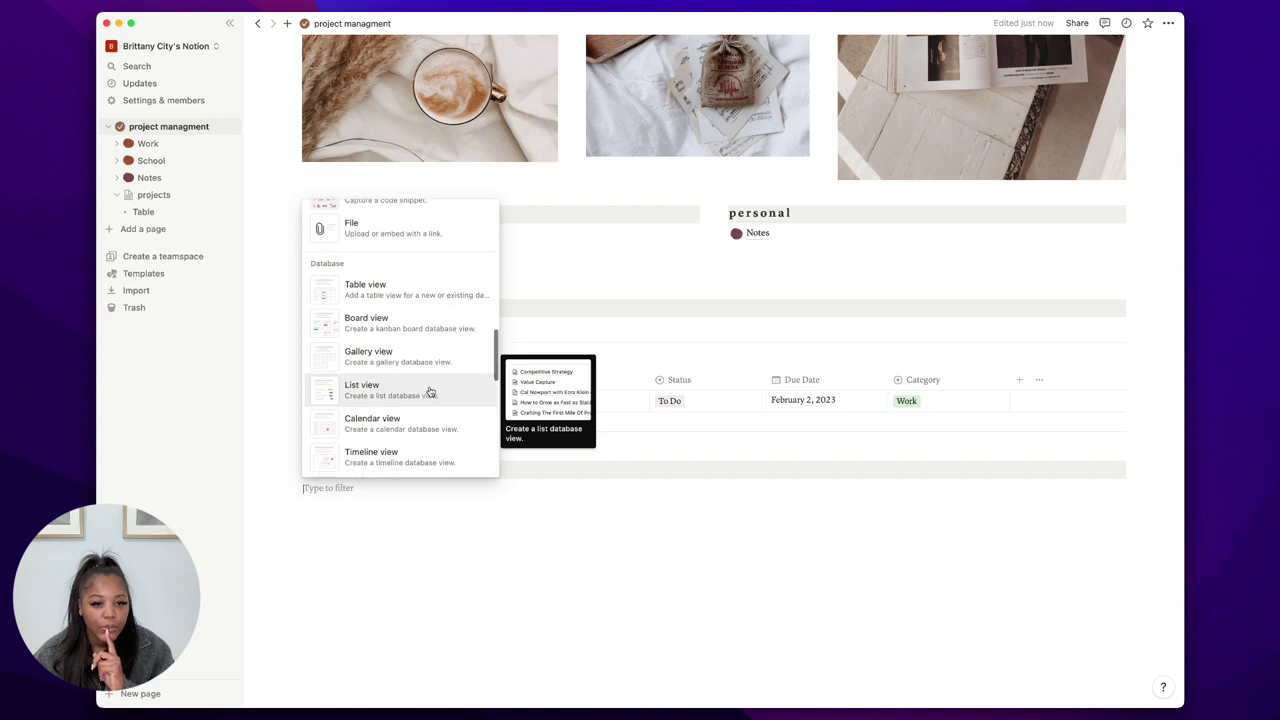
{"action": "left_click", "coordinate": [414, 331]}
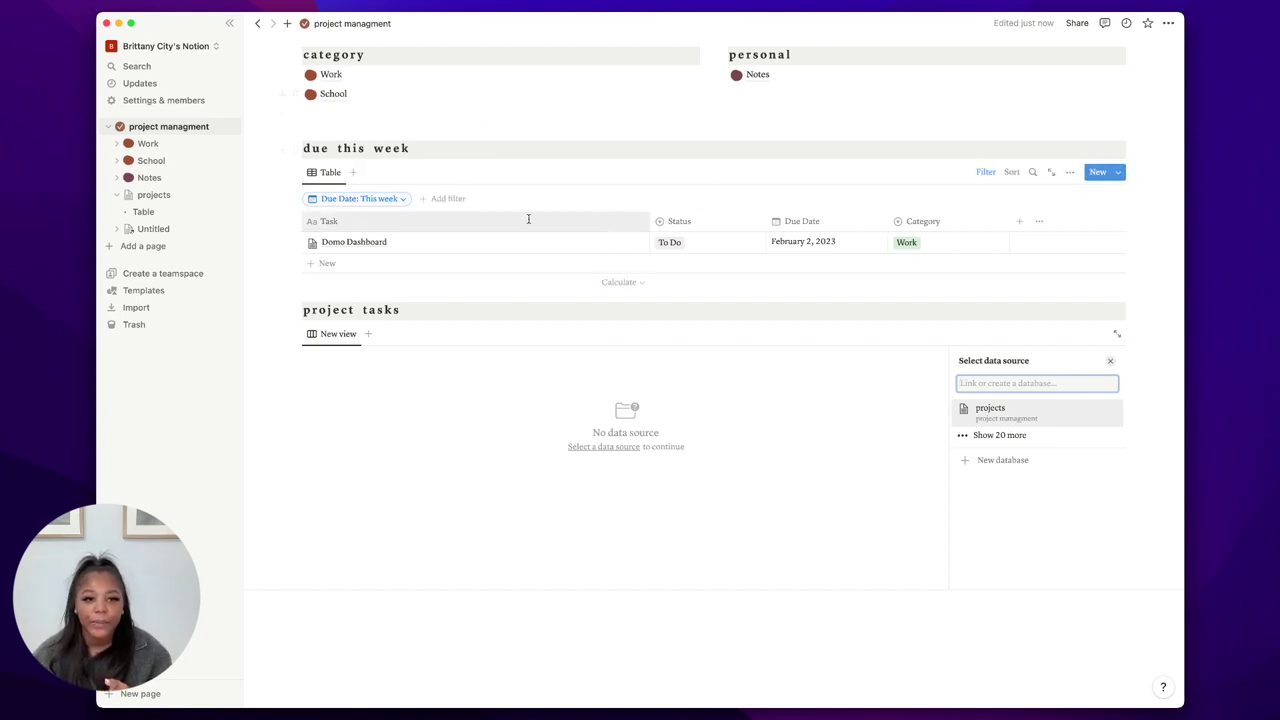
{"action": "left_click", "coordinate": [1046, 412]}
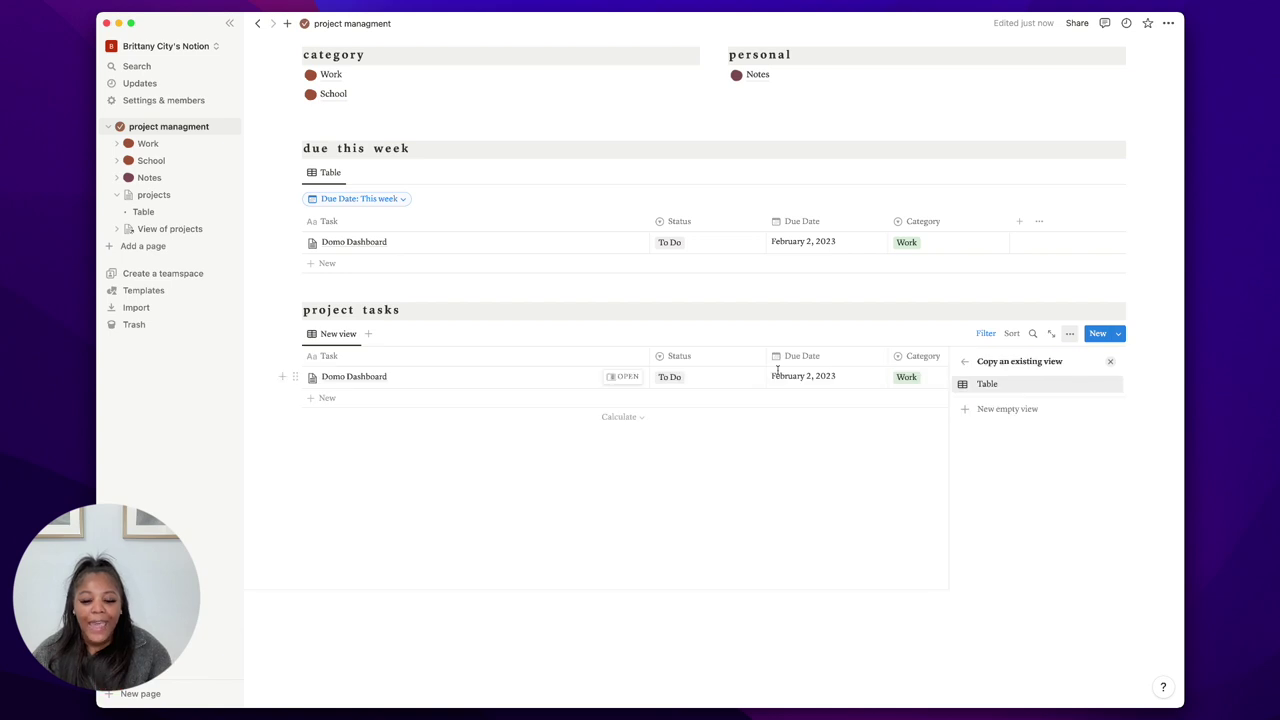
Change the layout of the linked projects view under project tasks to Board.
{"action": "left_click", "coordinate": [338, 334]}
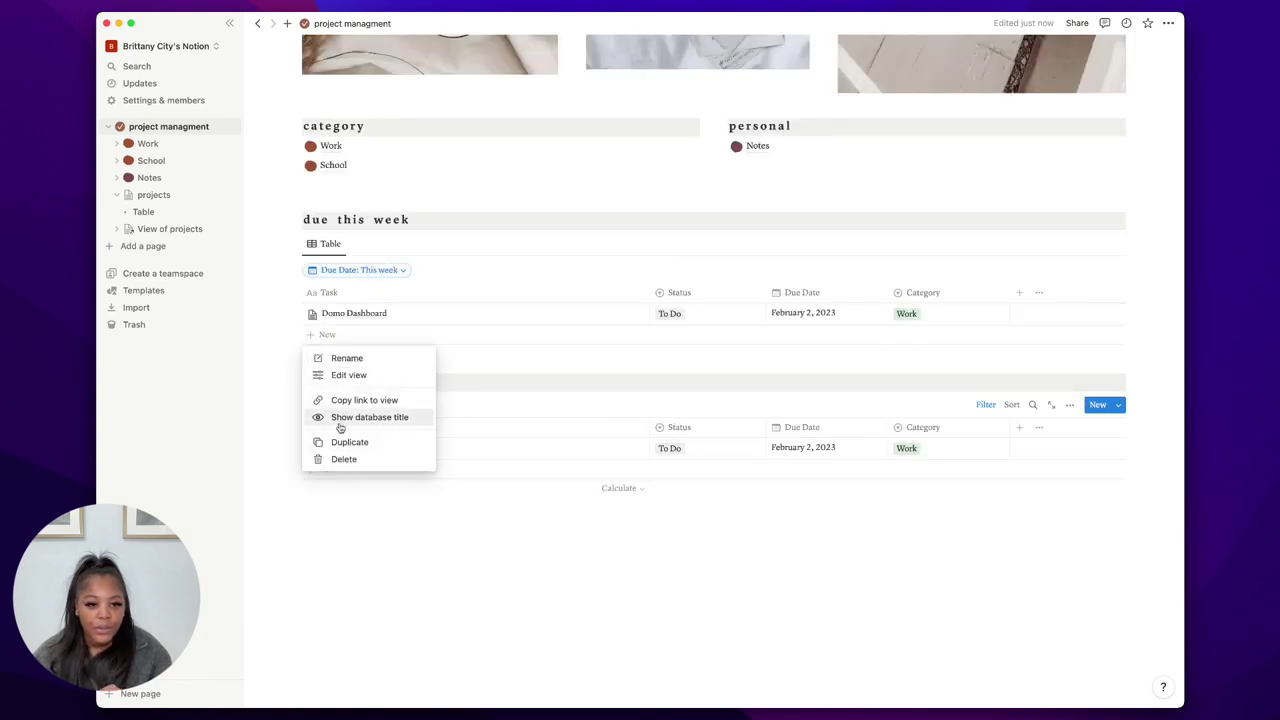
{"action": "left_click", "coordinate": [346, 374]}
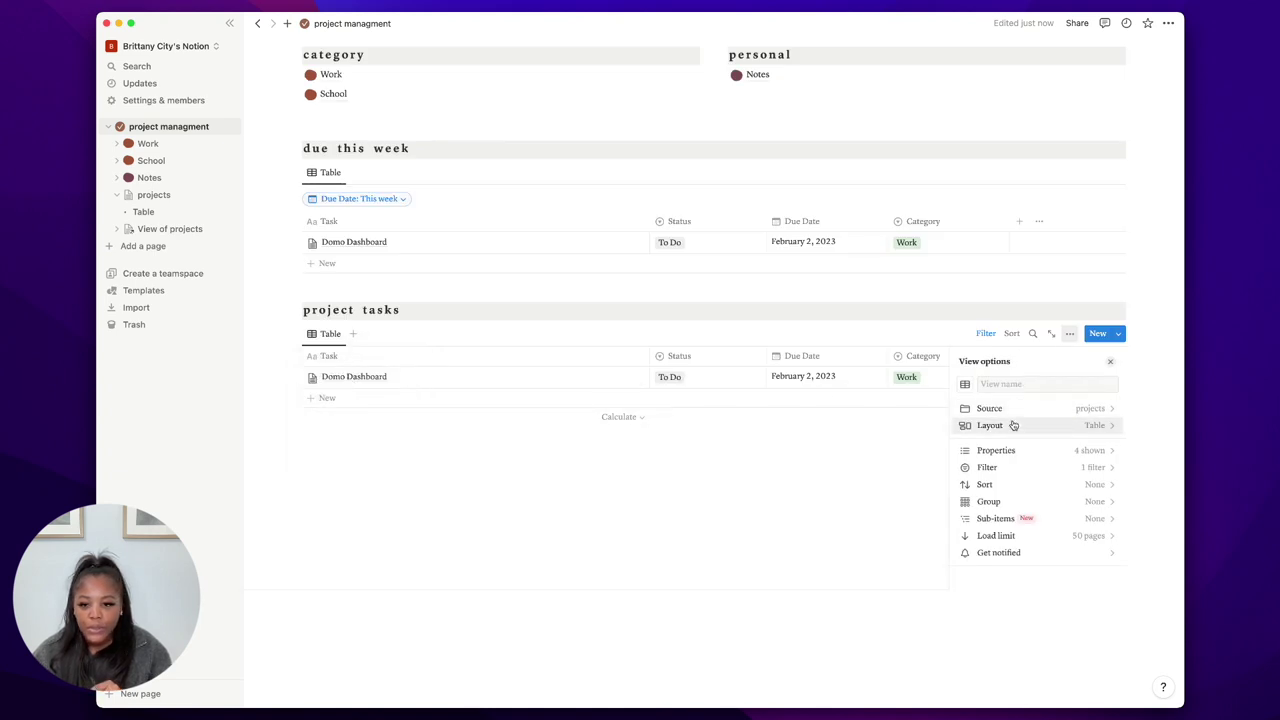
{"action": "left_click", "coordinate": [1013, 425]}
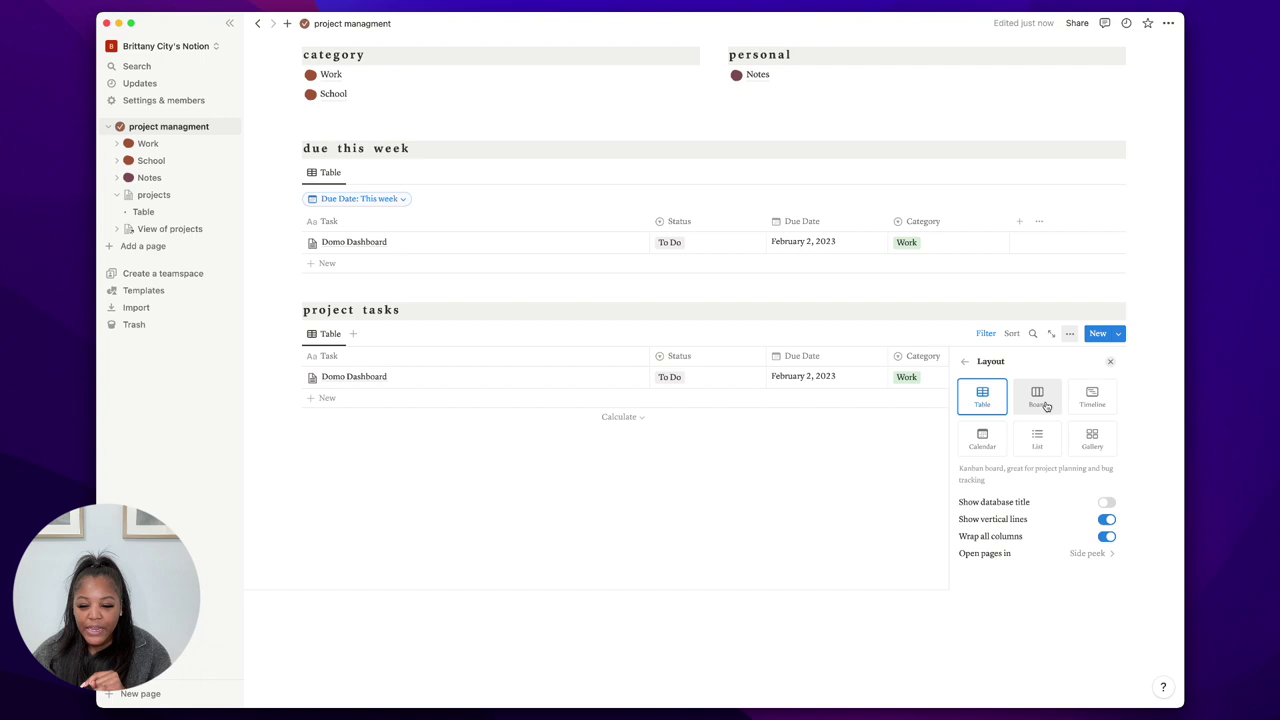
{"action": "left_click", "coordinate": [1040, 397]}
{"action": "left_click", "coordinate": [300, 437]}
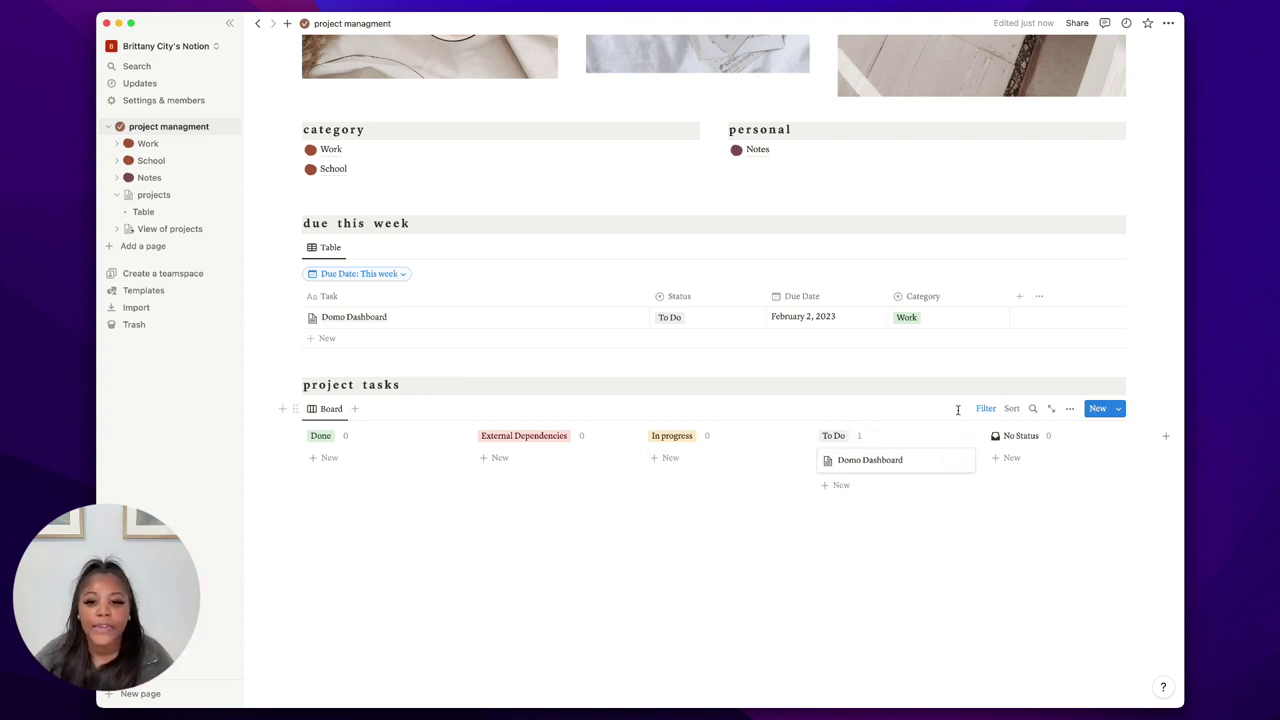
Reorder the project tasks board's Status groups to To Do, In progress, External Dependencies, Done.
{"action": "left_click", "coordinate": [1069, 408]}
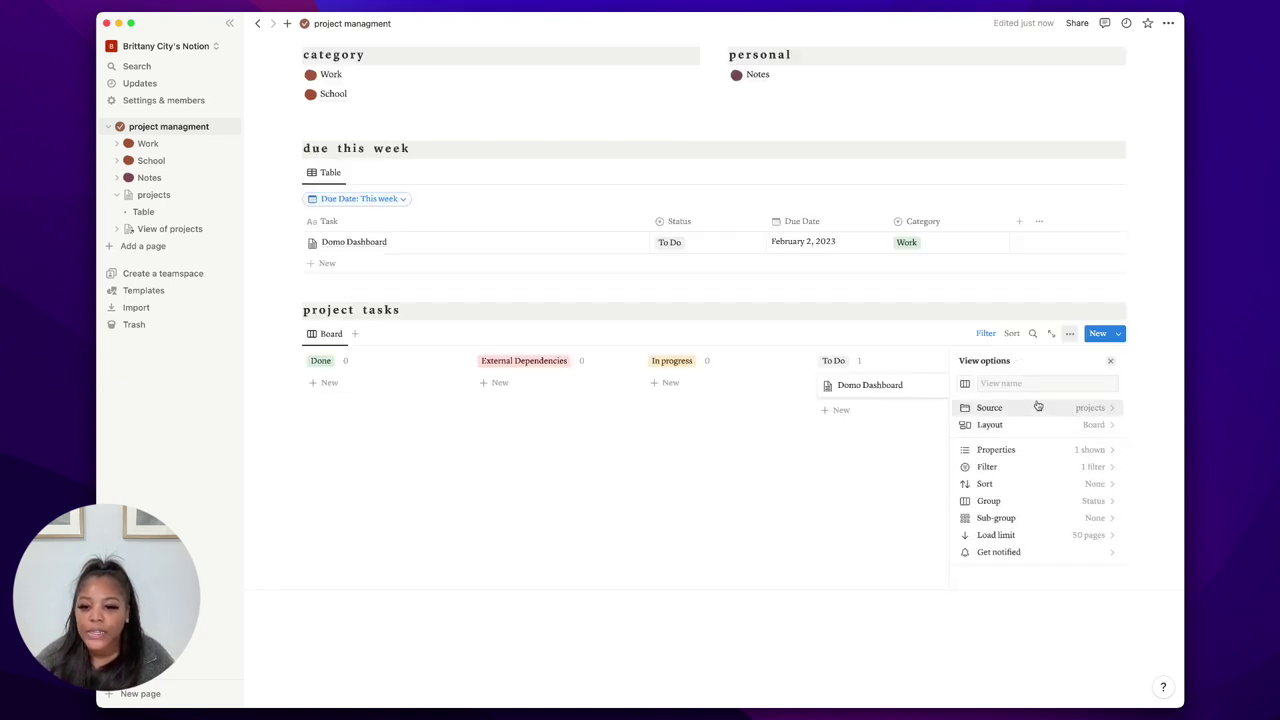
{"action": "left_click", "coordinate": [1073, 505]}
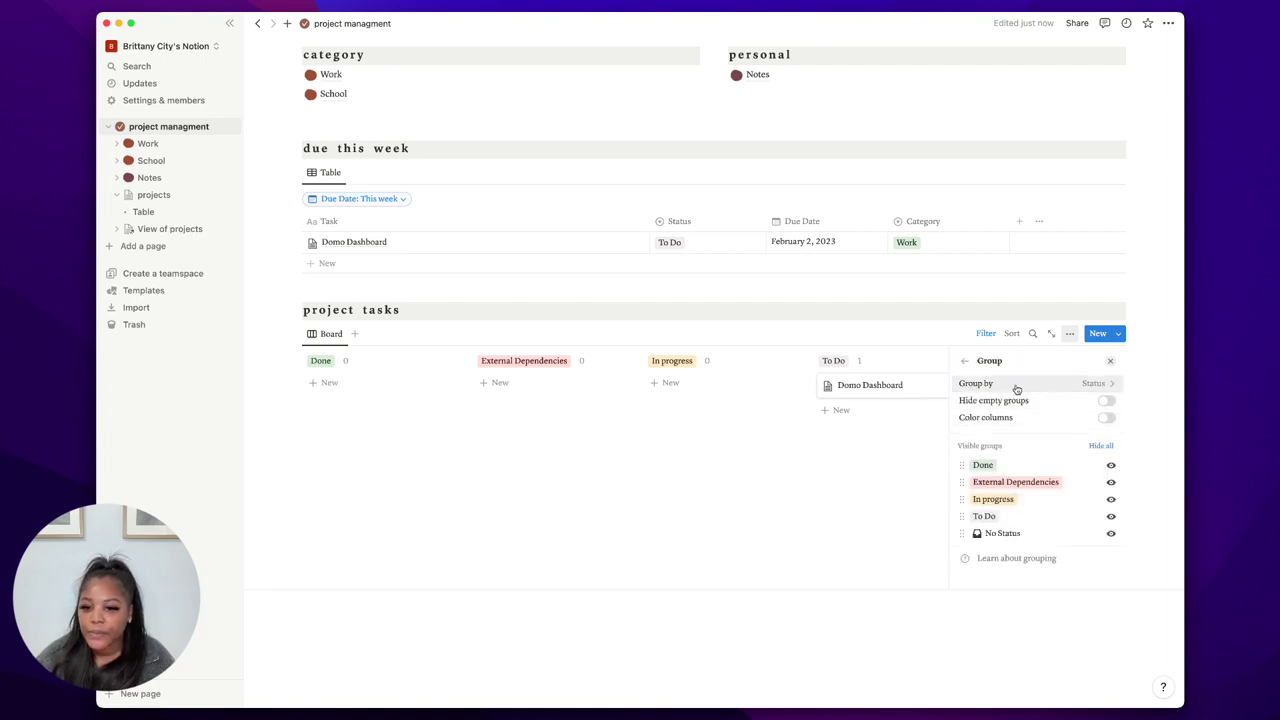
{"action": "left_click", "coordinate": [1094, 385]}
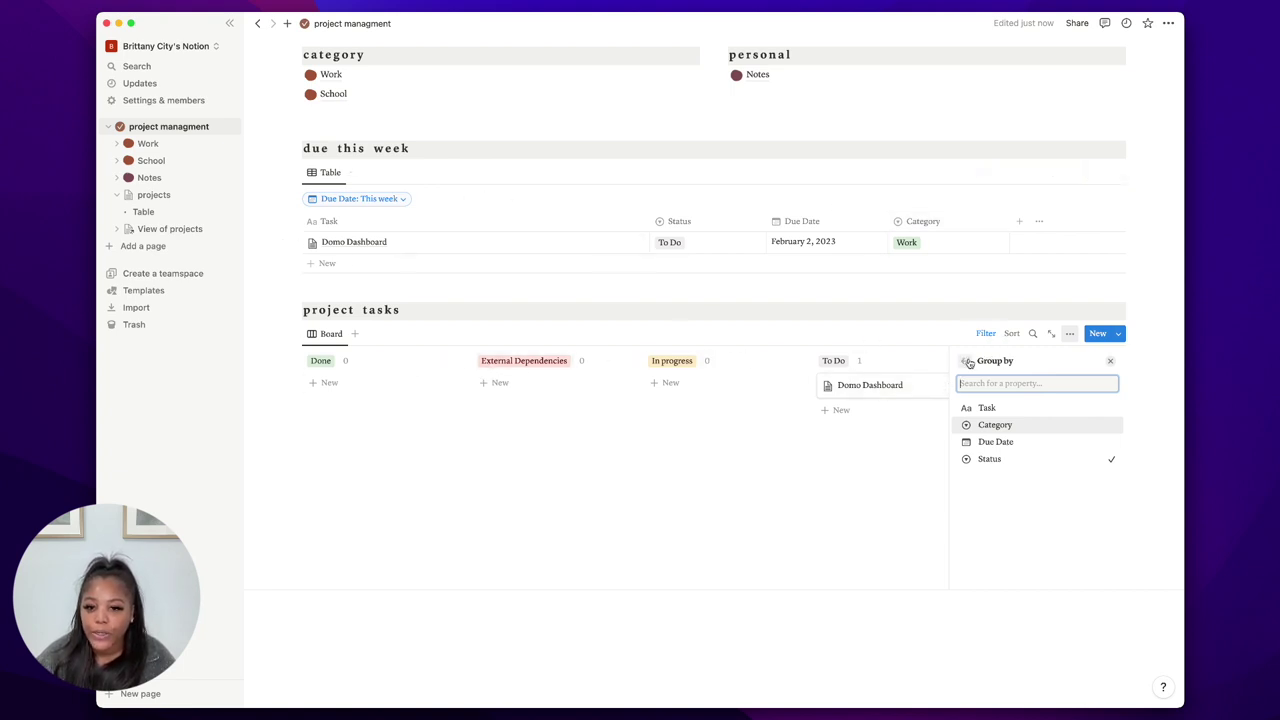
{"action": "left_click", "coordinate": [966, 362]}
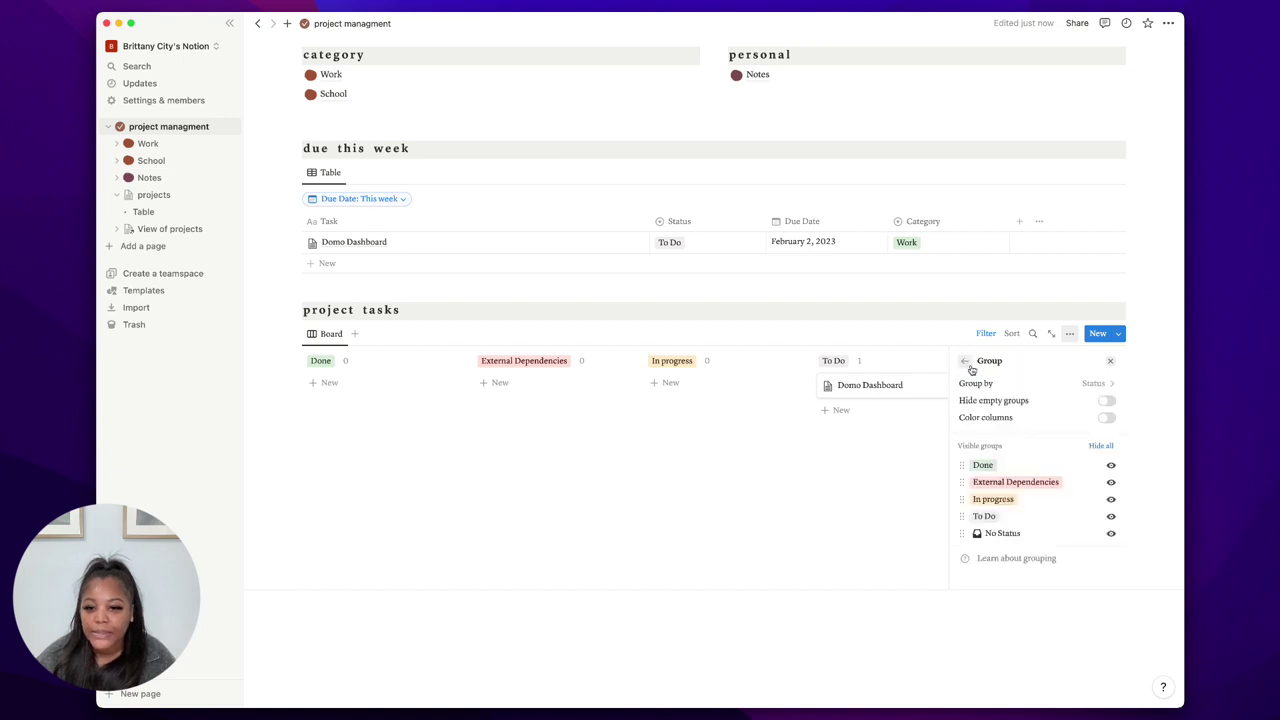
{"action": "left_click", "coordinate": [966, 362]}
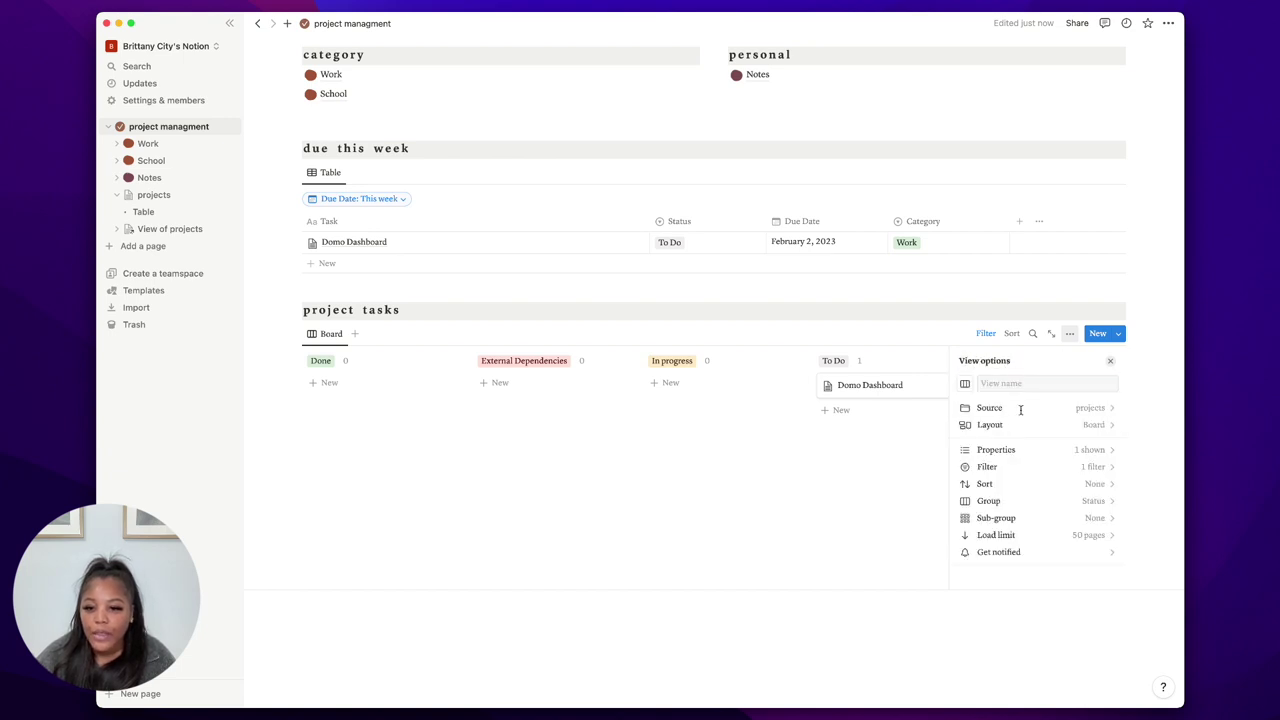
{"action": "left_click", "coordinate": [1020, 503]}
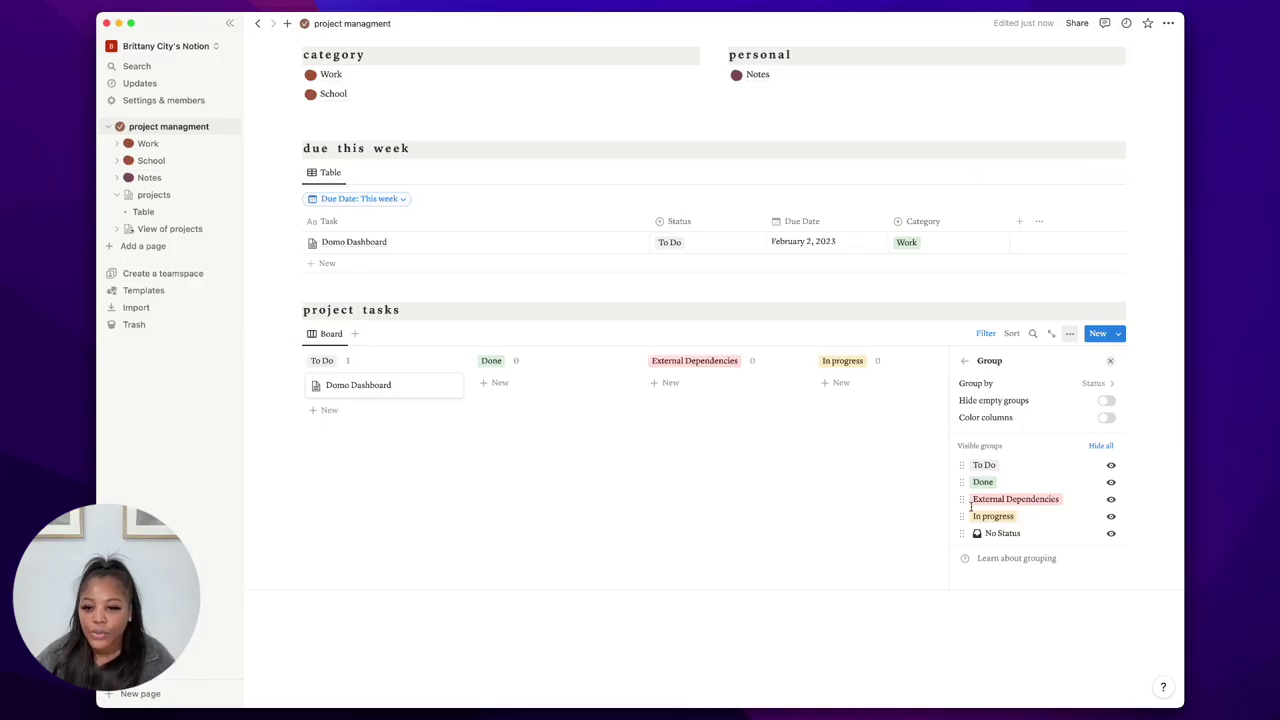
{"action": "left_click_drag", "start_coordinate": [962, 518], "coordinate": [963, 491]}
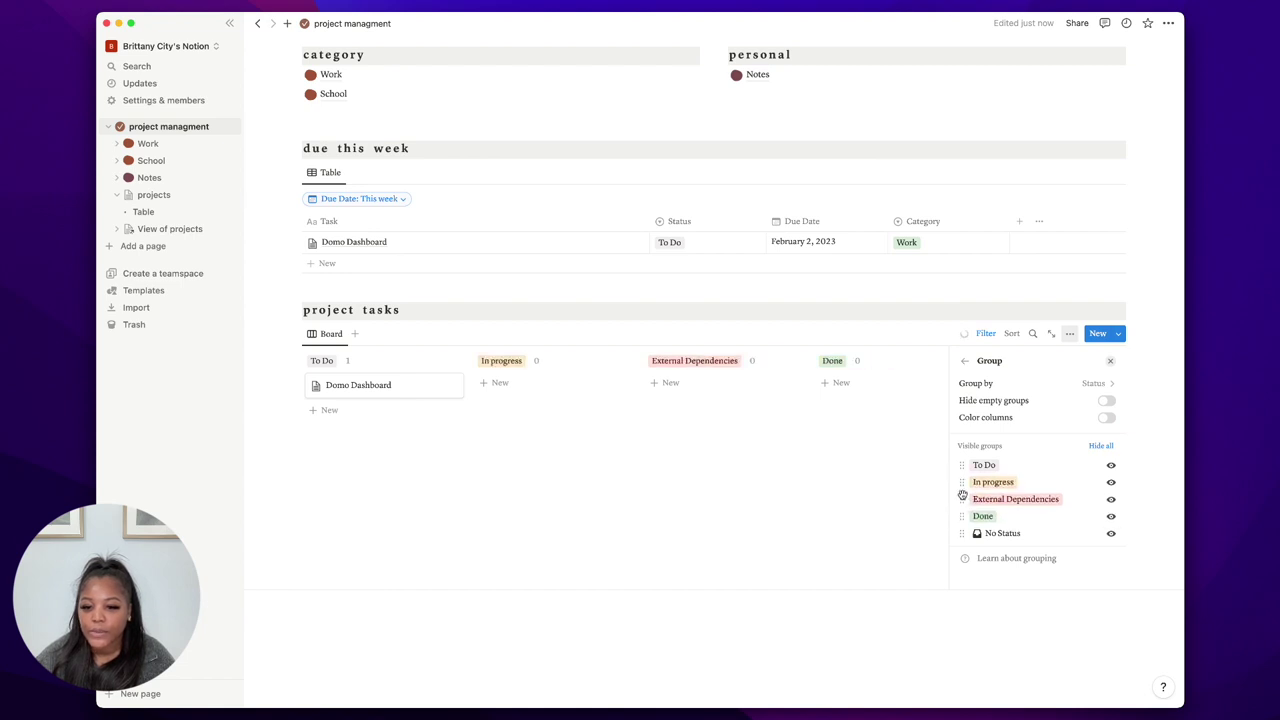
{"action": "left_click", "coordinate": [885, 518]}
{"action": "scroll", "coordinate": [885, 518], "scroll_direction": "up", "scroll_amount": 2}
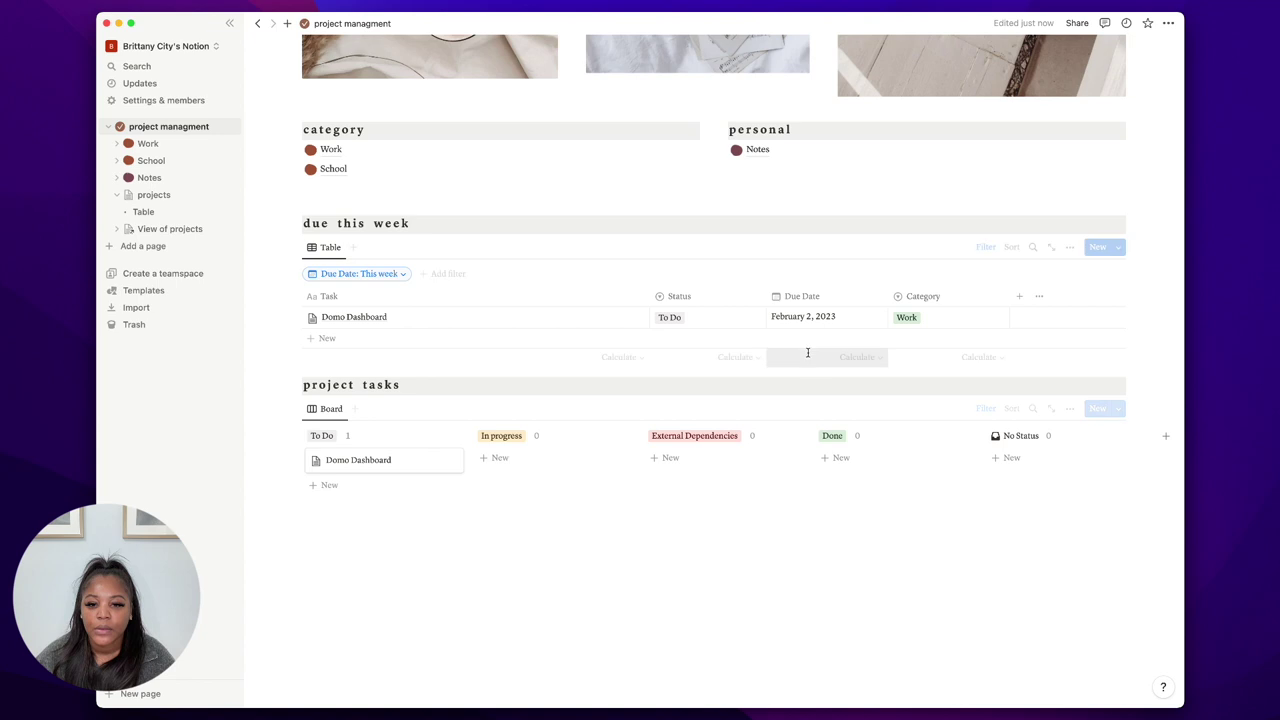
Rename the Done option of the Status property to Complete.
{"action": "left_click", "coordinate": [688, 318]}
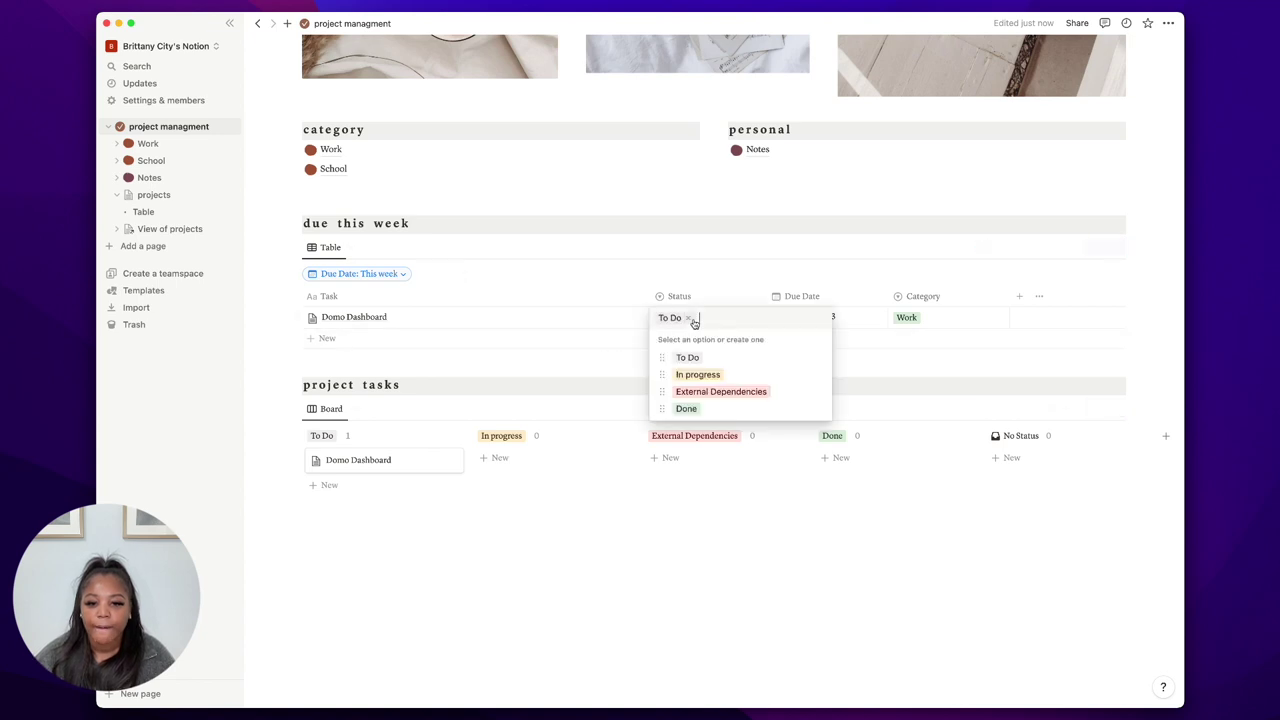
{"action": "left_click", "coordinate": [820, 410]}
{"action": "type", "text": "Compl"}
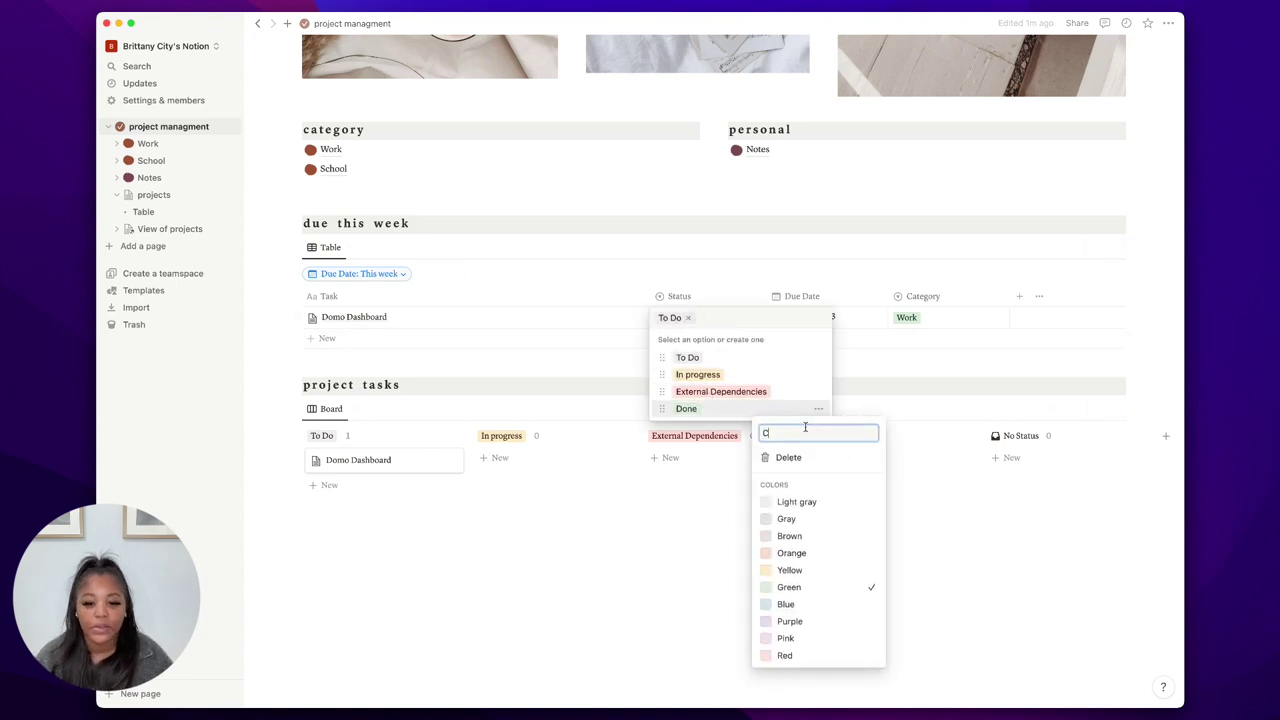
{"action": "key", "text": "Return"}
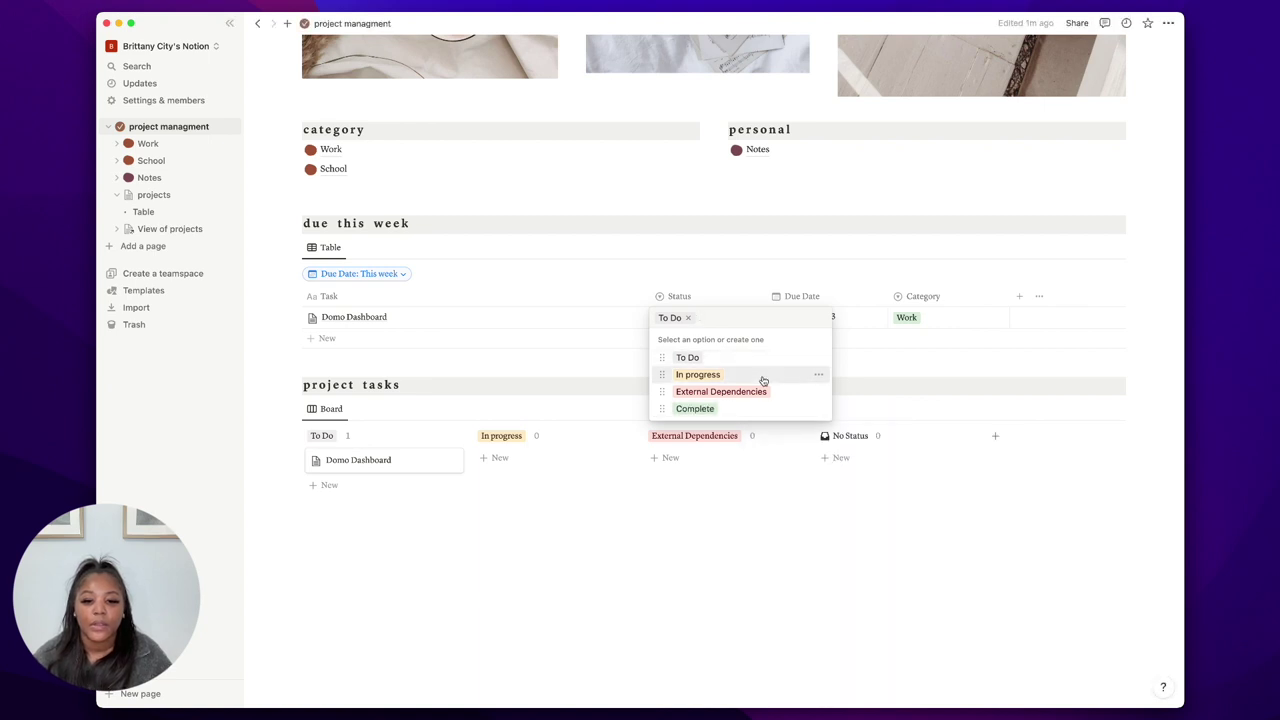
Delete the External Dependencies option from the Status property and confirm its removal.
{"action": "left_click", "coordinate": [822, 395]}
{"action": "left_click", "coordinate": [785, 440]}
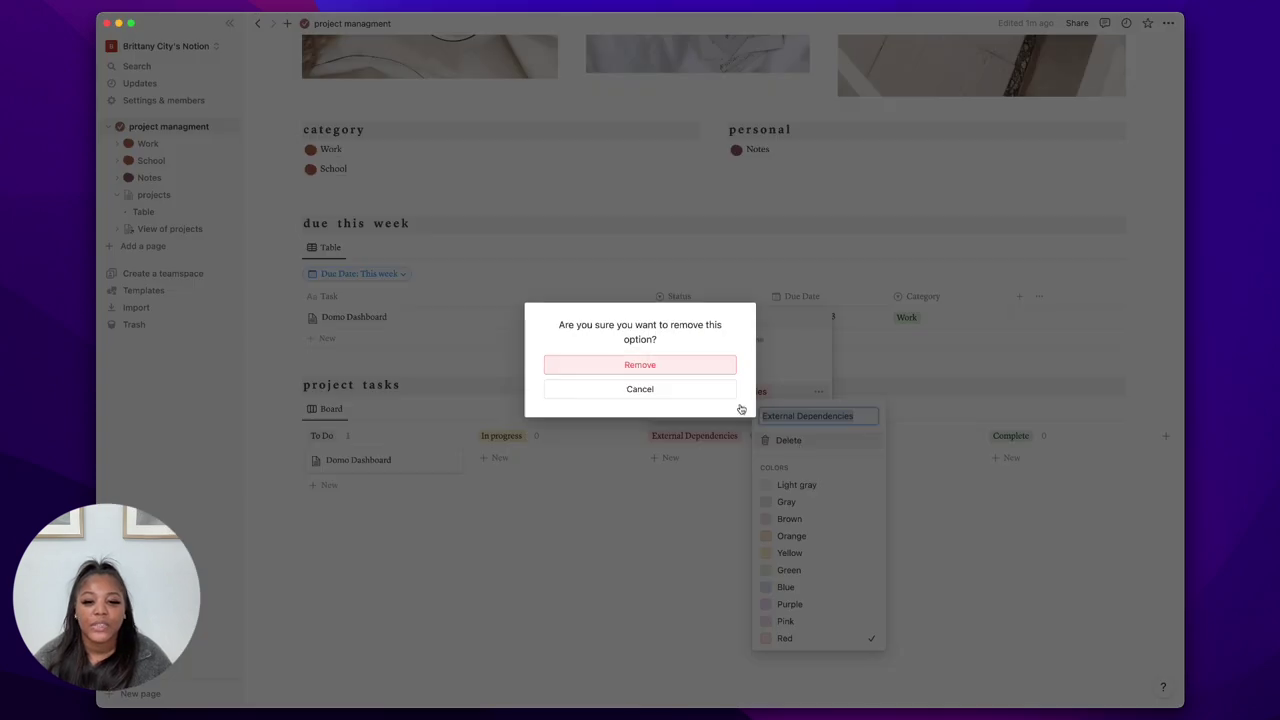
{"action": "left_click", "coordinate": [692, 366]}
{"action": "key", "text": "Escape"}
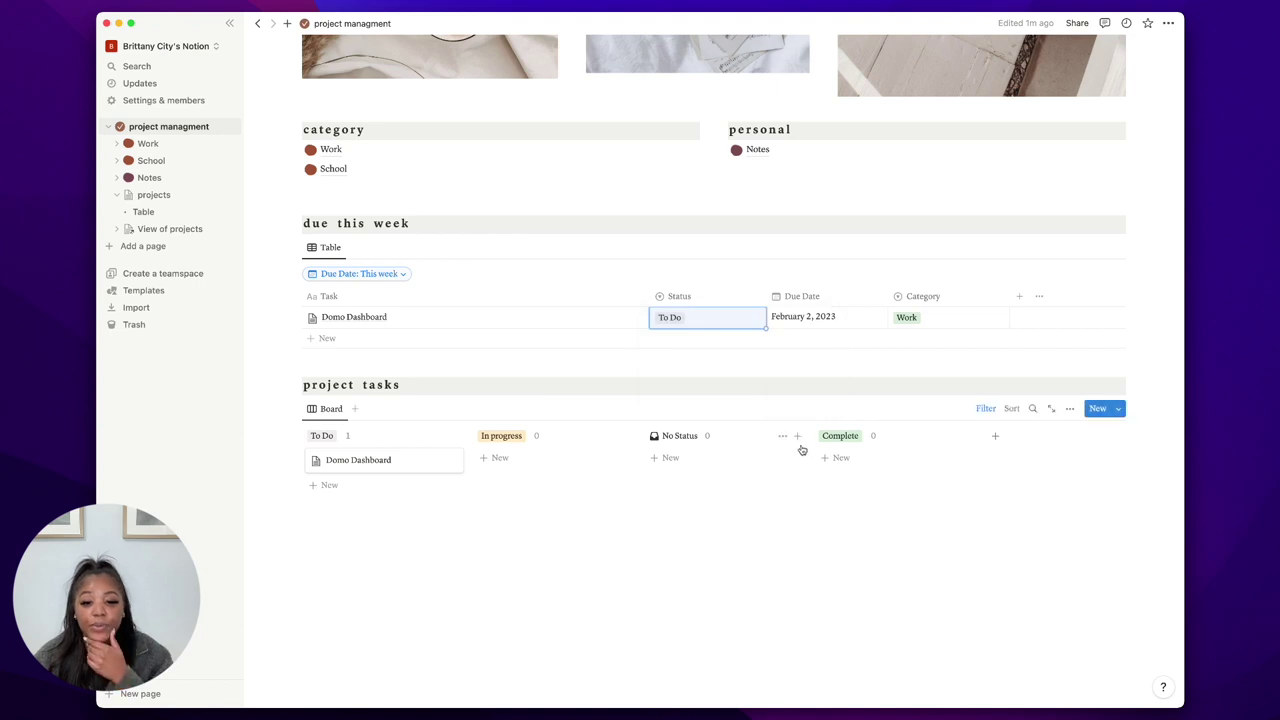
Hide the No Status group on the project tasks board.
{"action": "left_click", "coordinate": [783, 436]}
{"action": "left_click", "coordinate": [767, 455]}
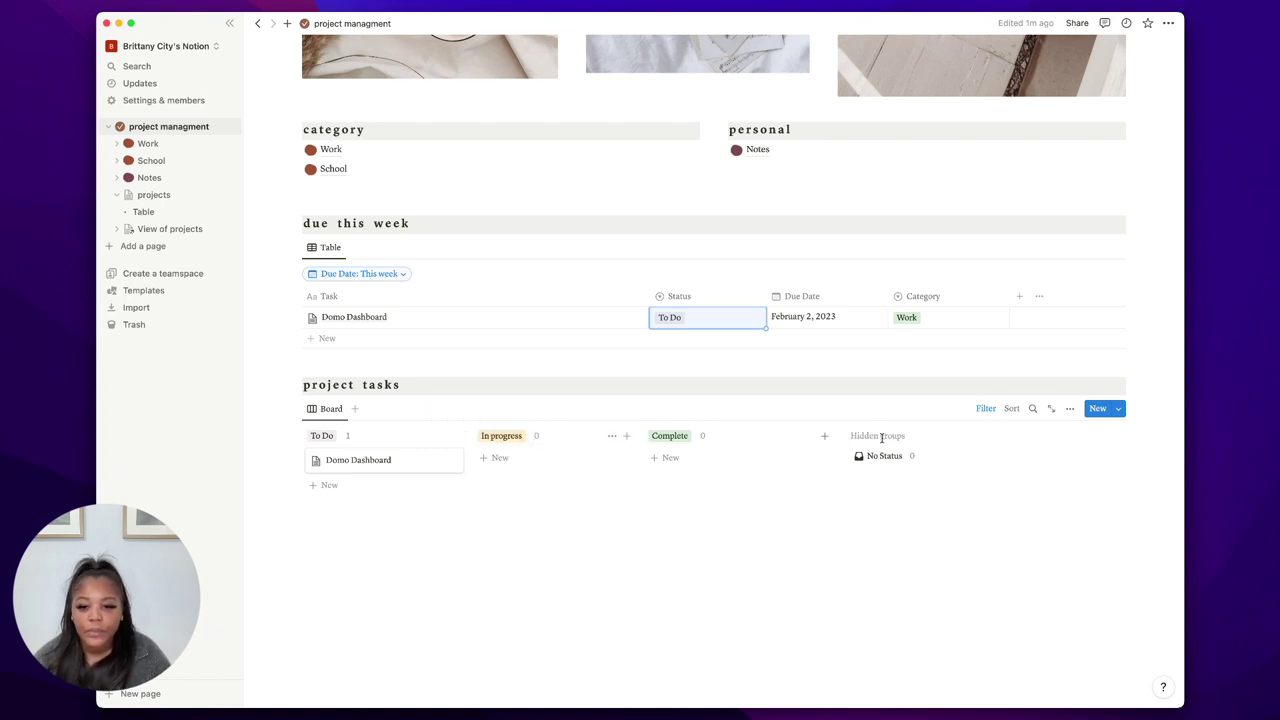
{"action": "left_click_drag", "start_coordinate": [881, 437], "coordinate": [850, 437]}
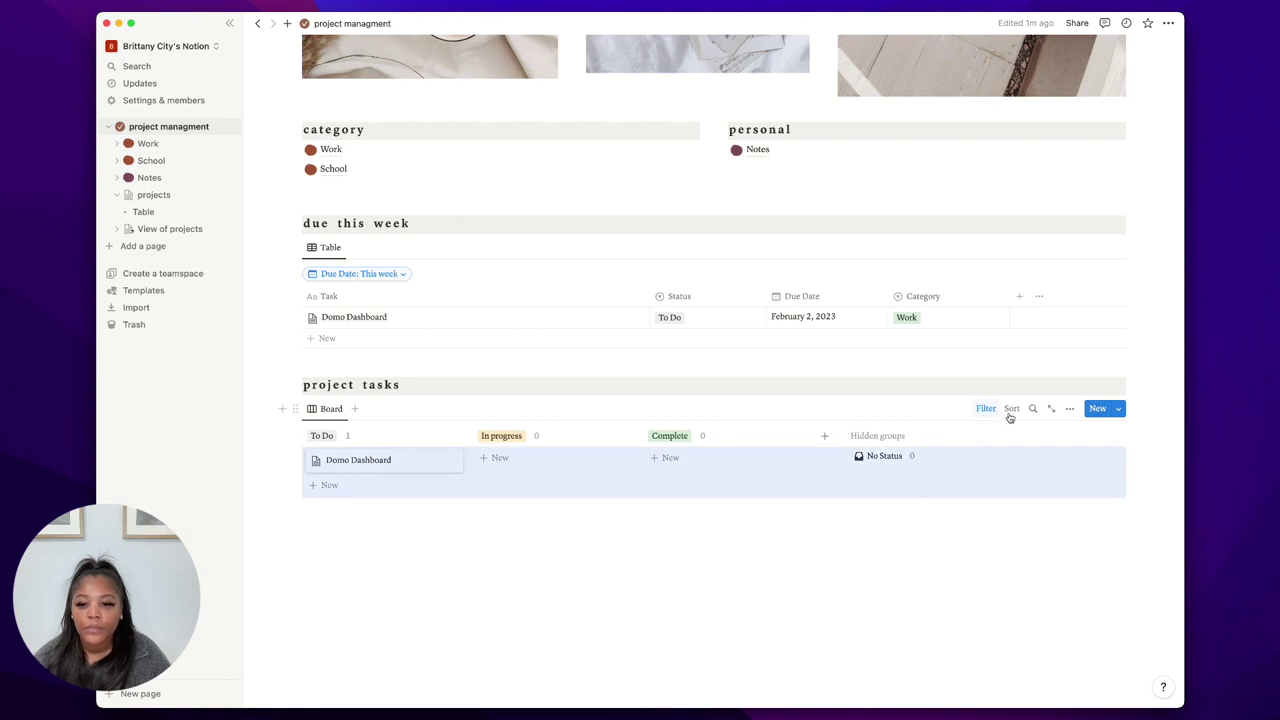
{"action": "left_click", "coordinate": [1069, 409]}
{"action": "left_click", "coordinate": [901, 428]}
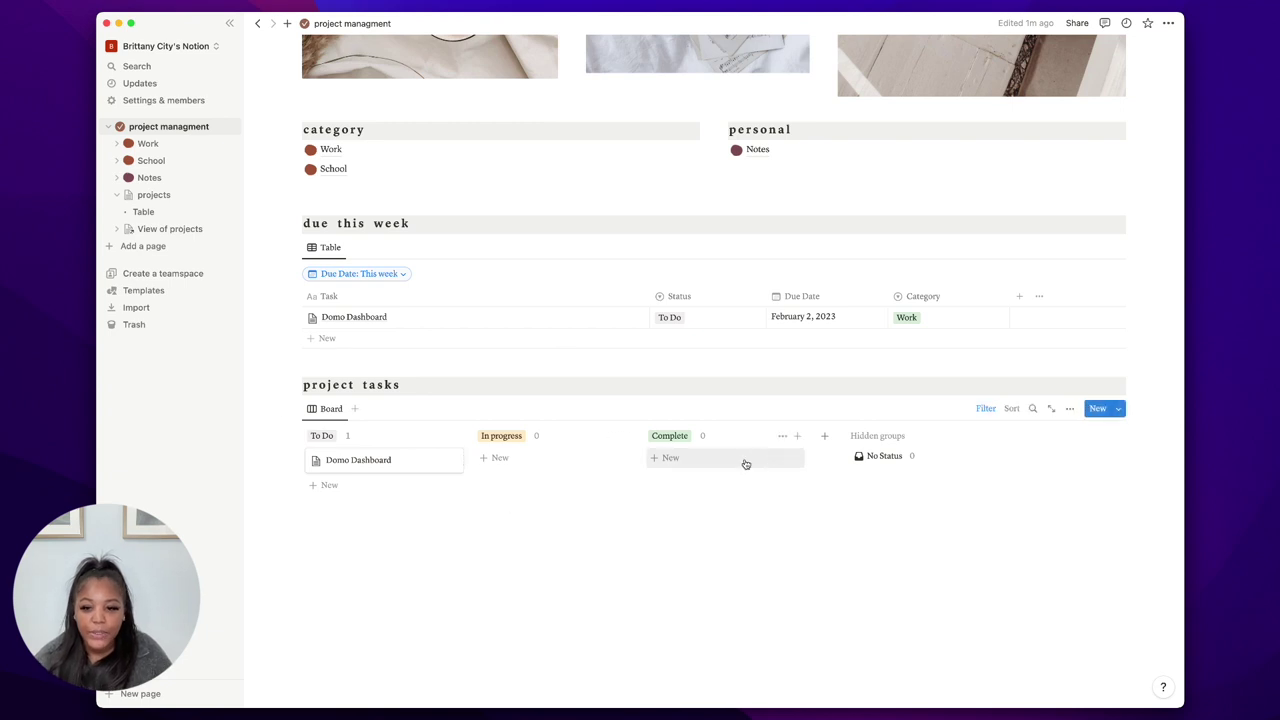
Show the Due Date and Category properties on the project tasks board cards, with Due Date above Category.
{"action": "left_click", "coordinate": [1068, 408]}
{"action": "left_click", "coordinate": [1066, 410]}
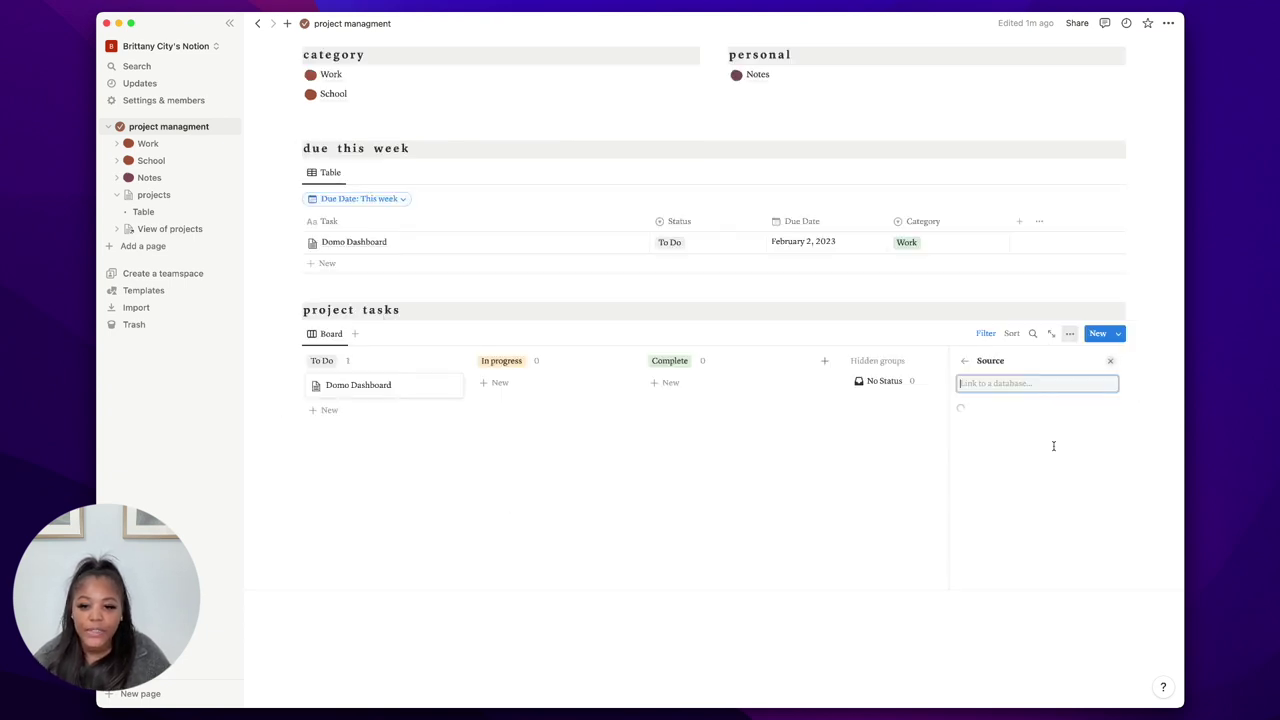
{"action": "left_click", "coordinate": [964, 360]}
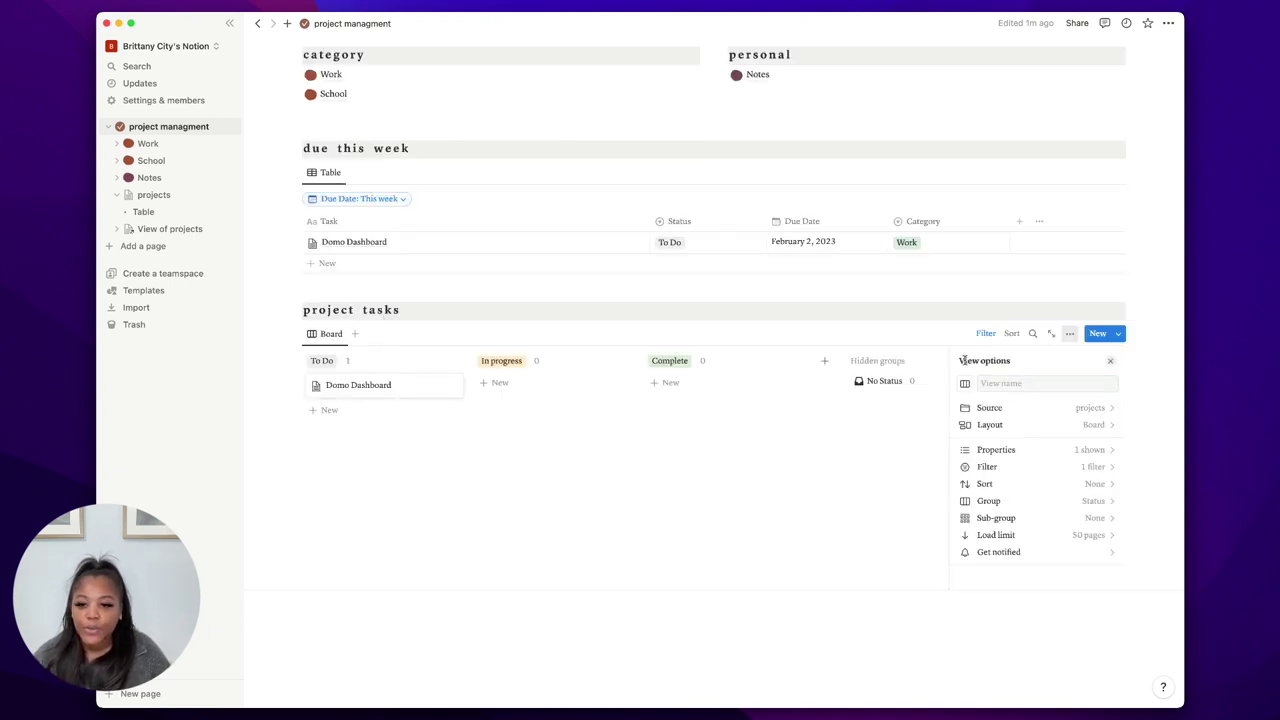
{"action": "left_click", "coordinate": [1010, 451]}
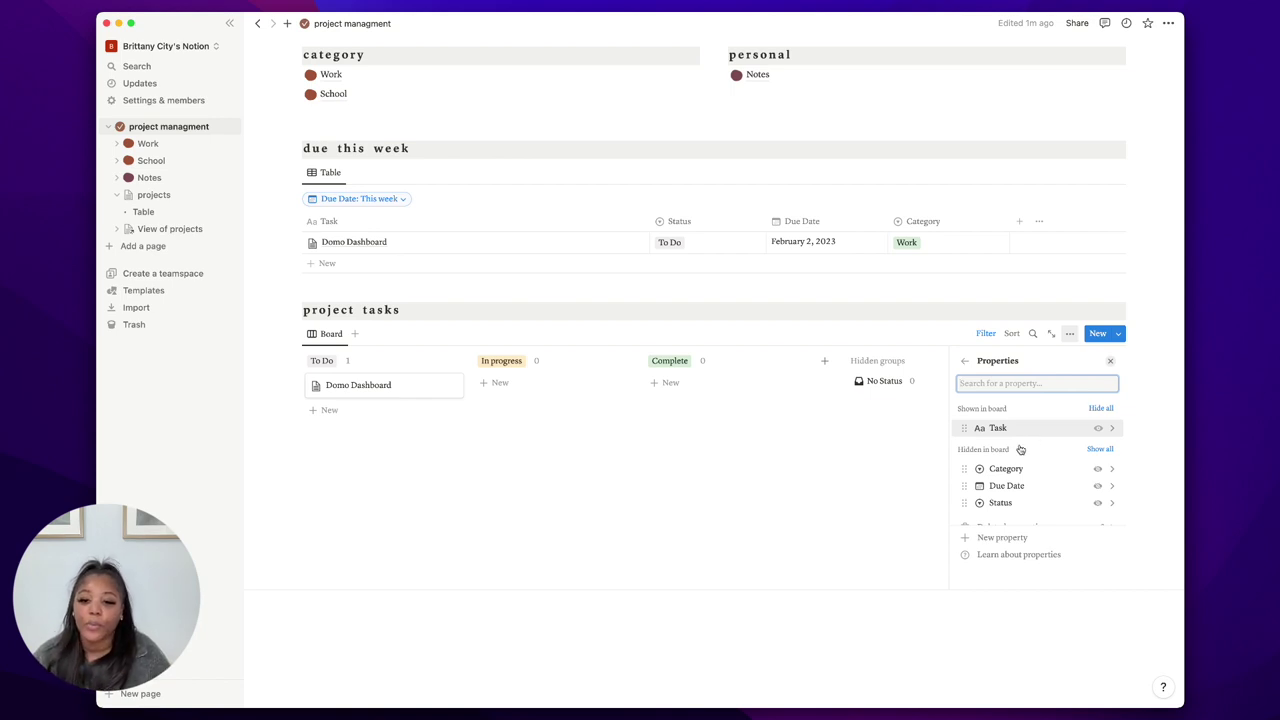
{"action": "left_click_drag", "start_coordinate": [968, 477], "coordinate": [964, 445]}
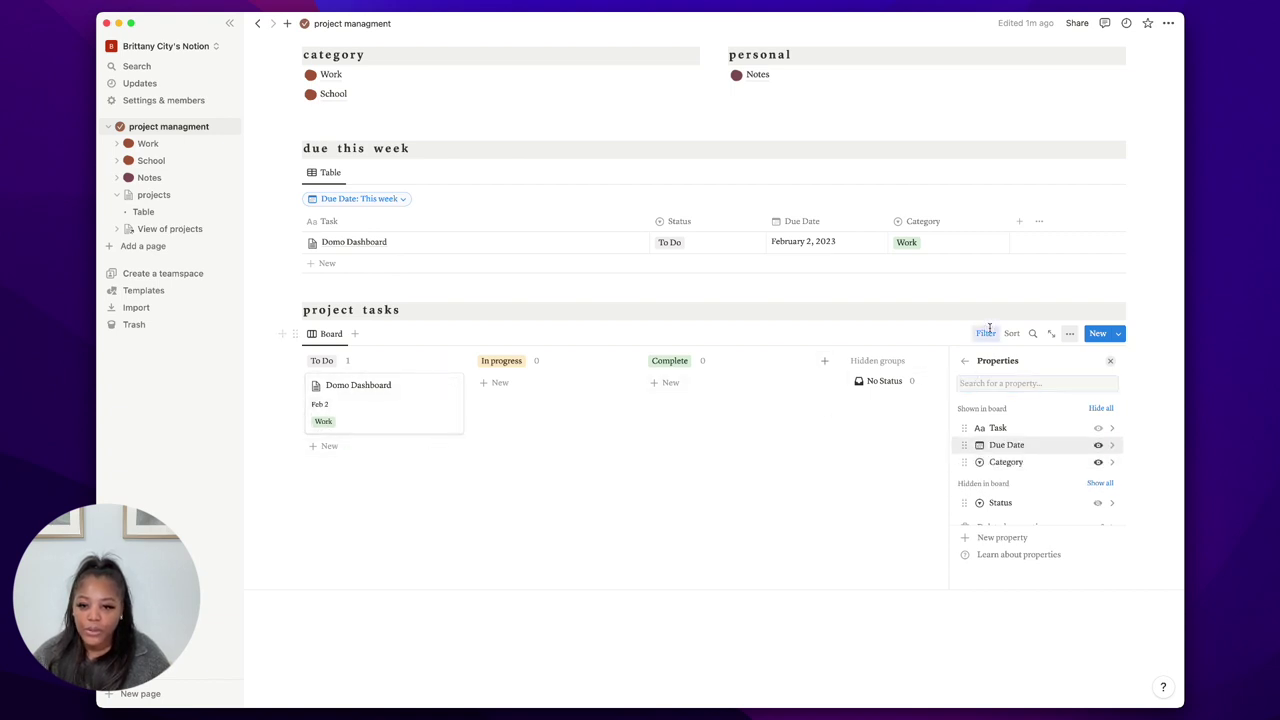
Delete the Due Date filter from the project tasks board.
{"action": "left_click", "coordinate": [987, 332]}
{"action": "left_click", "coordinate": [398, 372]}
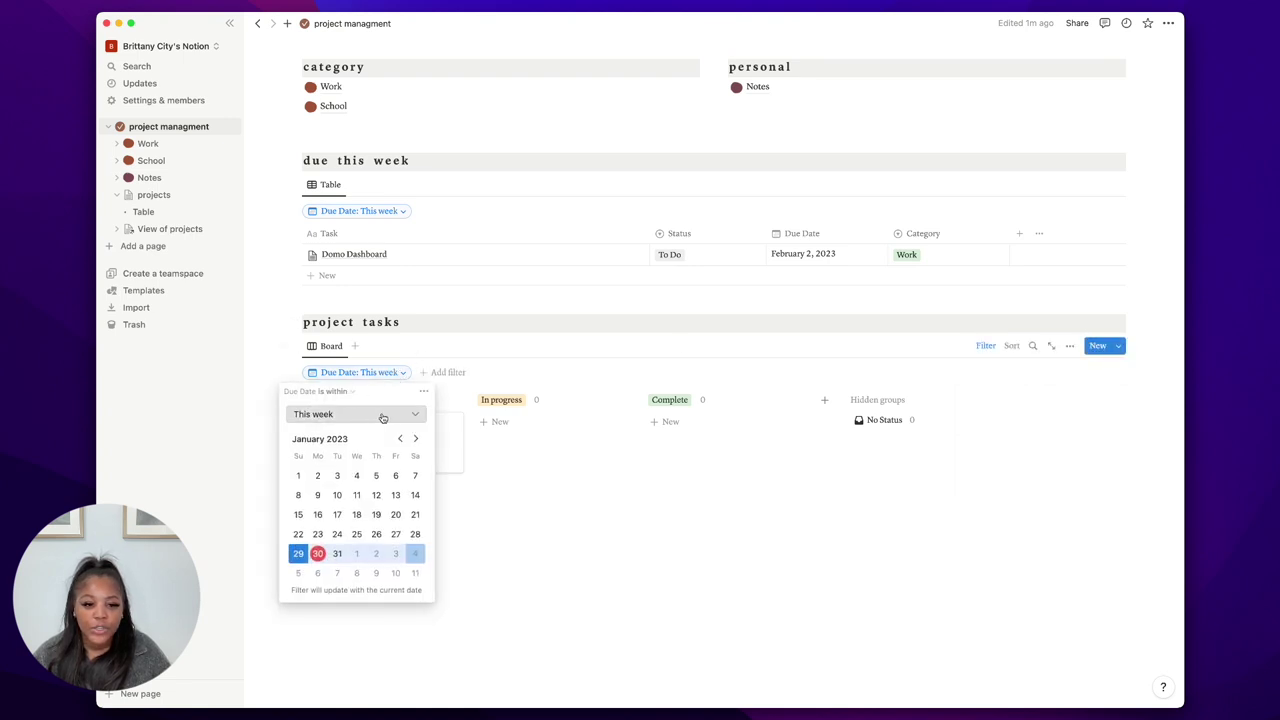
{"action": "left_click", "coordinate": [382, 414]}
{"action": "left_click", "coordinate": [424, 391]}
{"action": "left_click", "coordinate": [424, 391]}
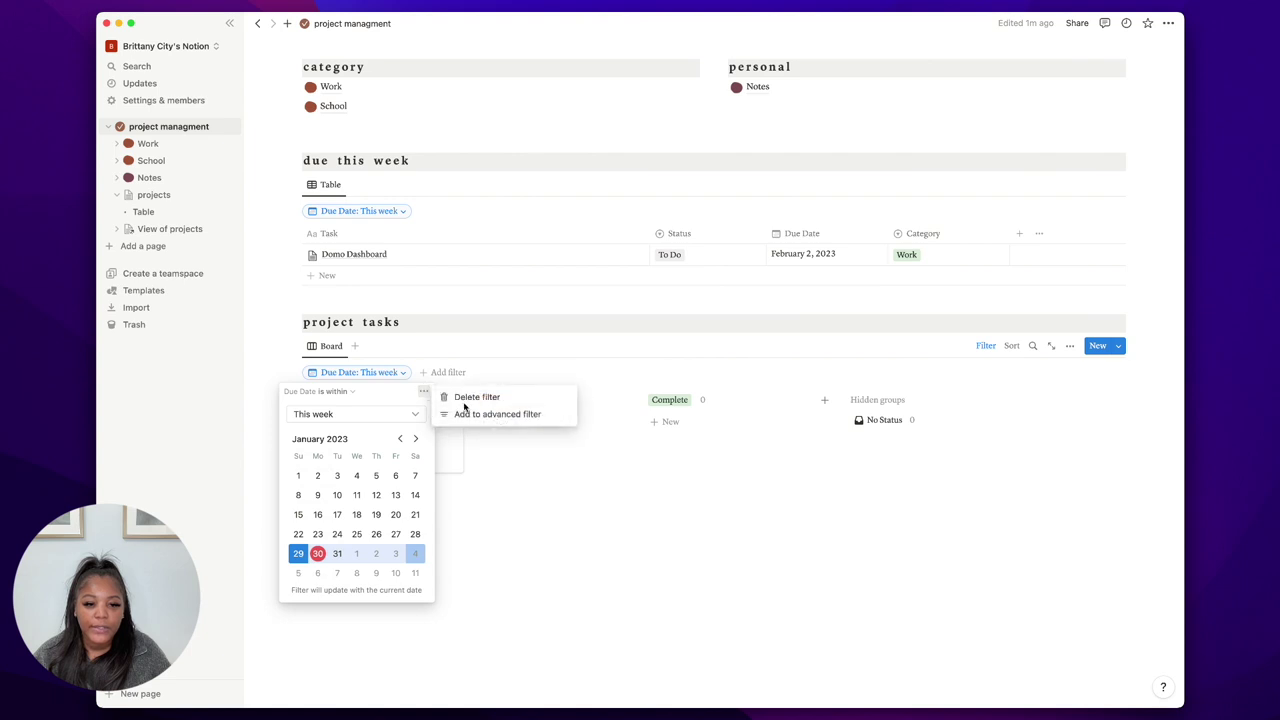
{"action": "left_click", "coordinate": [465, 397]}
{"action": "left_click", "coordinate": [287, 603]}
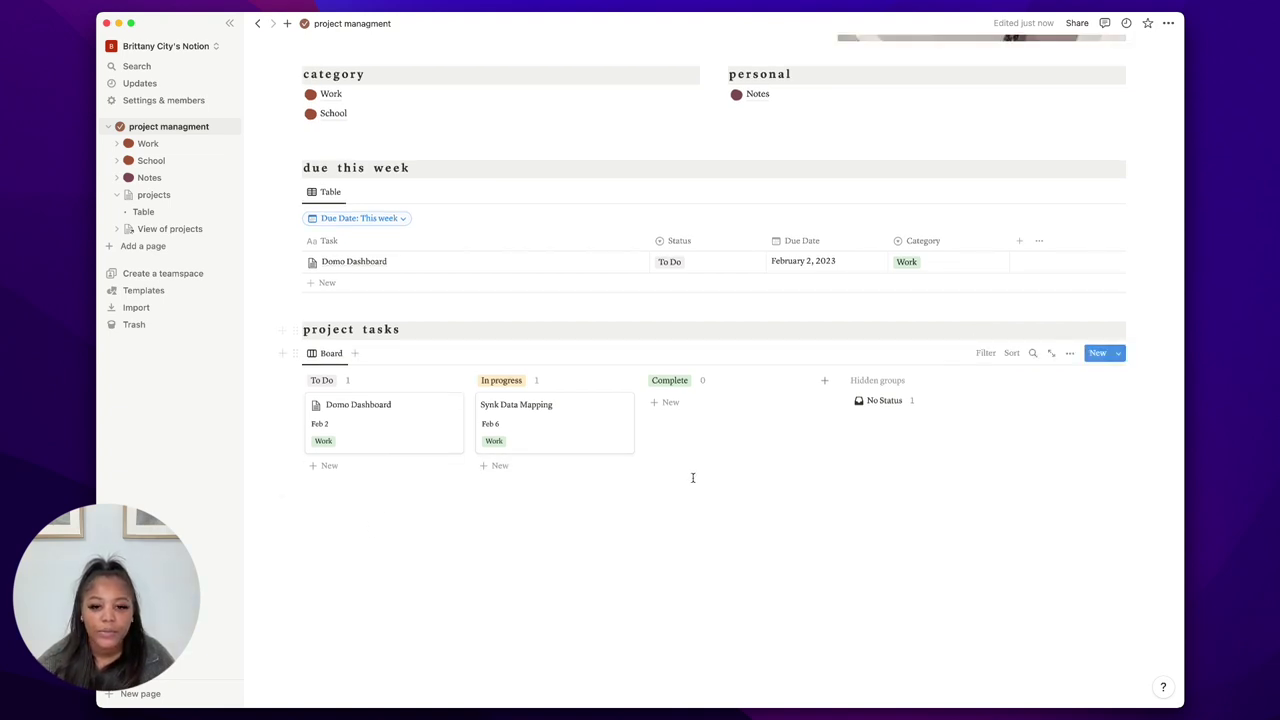
{"action": "scroll", "coordinate": [466, 186], "scroll_direction": "up", "scroll_amount": 5}
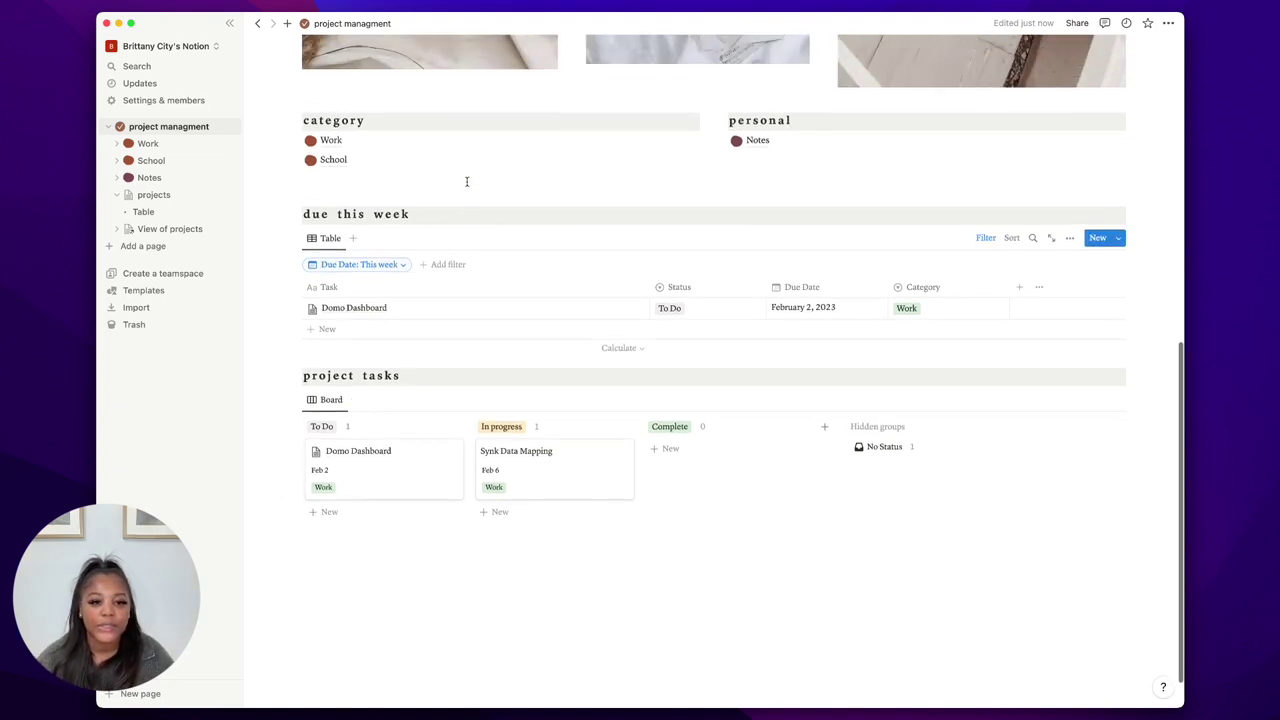
On the Work page, insert a table view of the existing projects database under project tasks, copying its existing Table view.
{"action": "scroll", "coordinate": [397, 247], "scroll_direction": "down", "scroll_amount": 2}
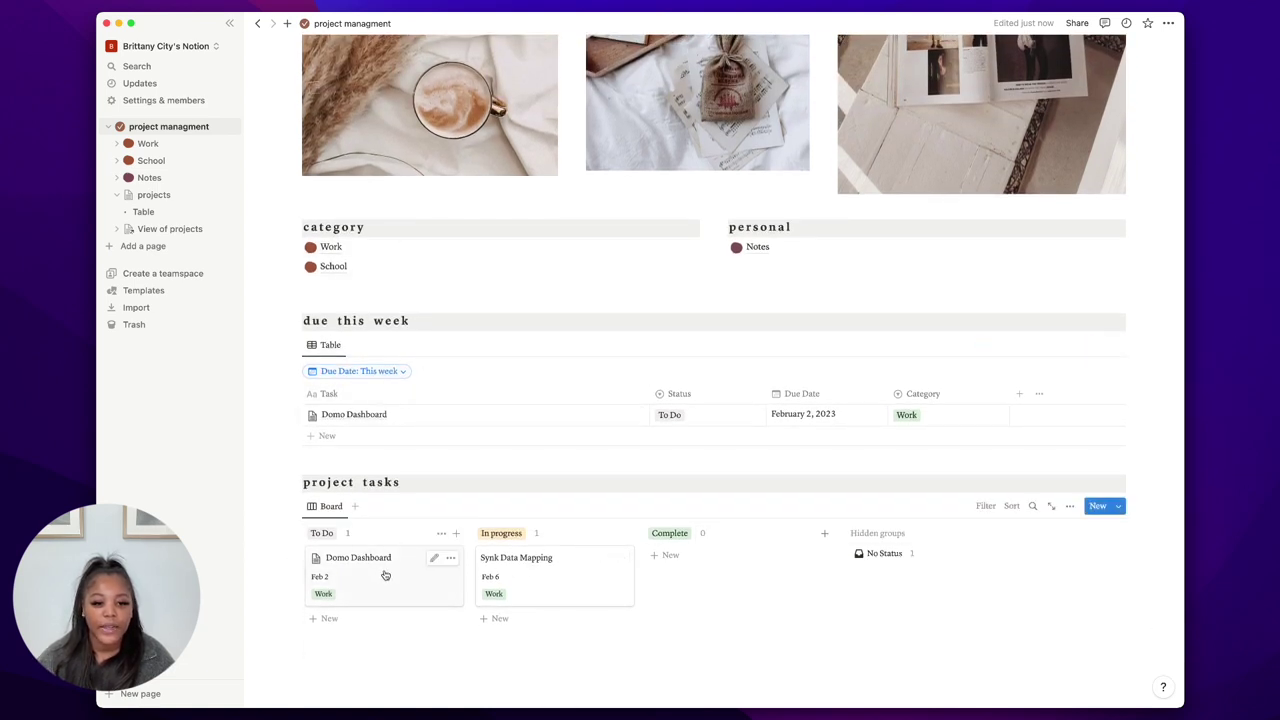
{"action": "left_click", "coordinate": [331, 249]}
{"action": "left_click", "coordinate": [317, 364]}
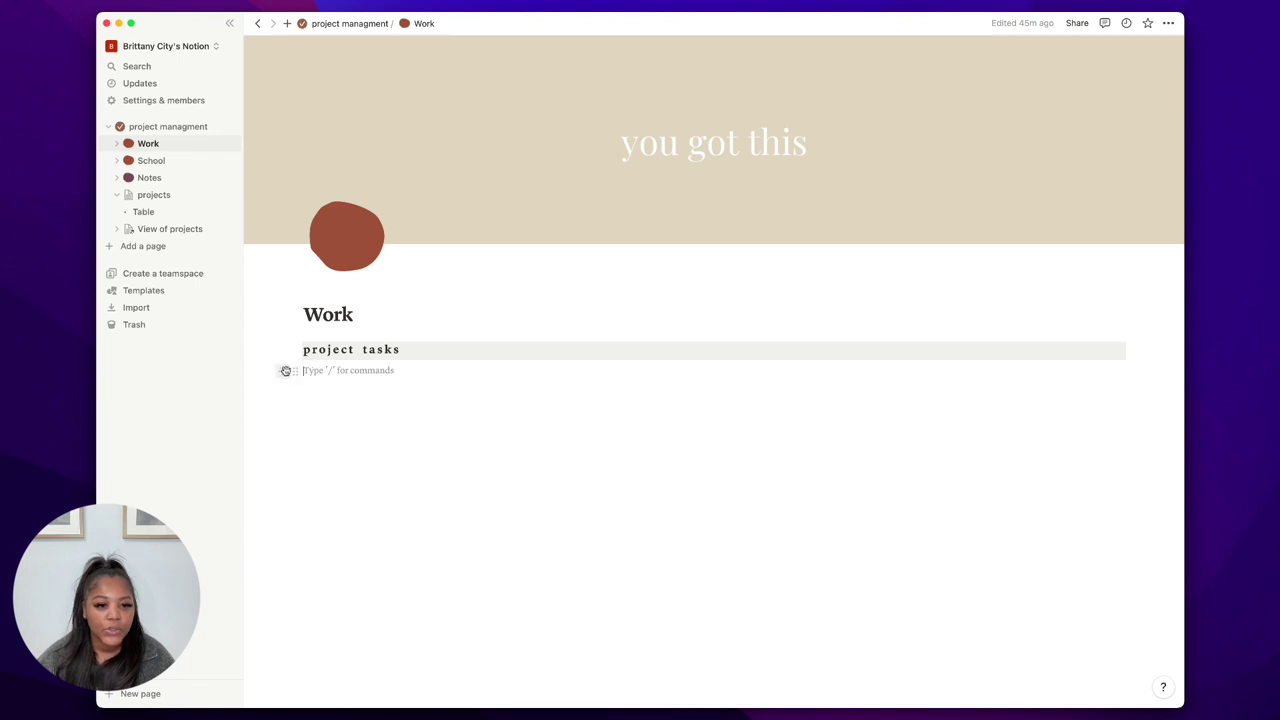
{"action": "type", "text": "/"}
{"action": "scroll", "coordinate": [395, 460], "scroll_direction": "down", "scroll_amount": 3}
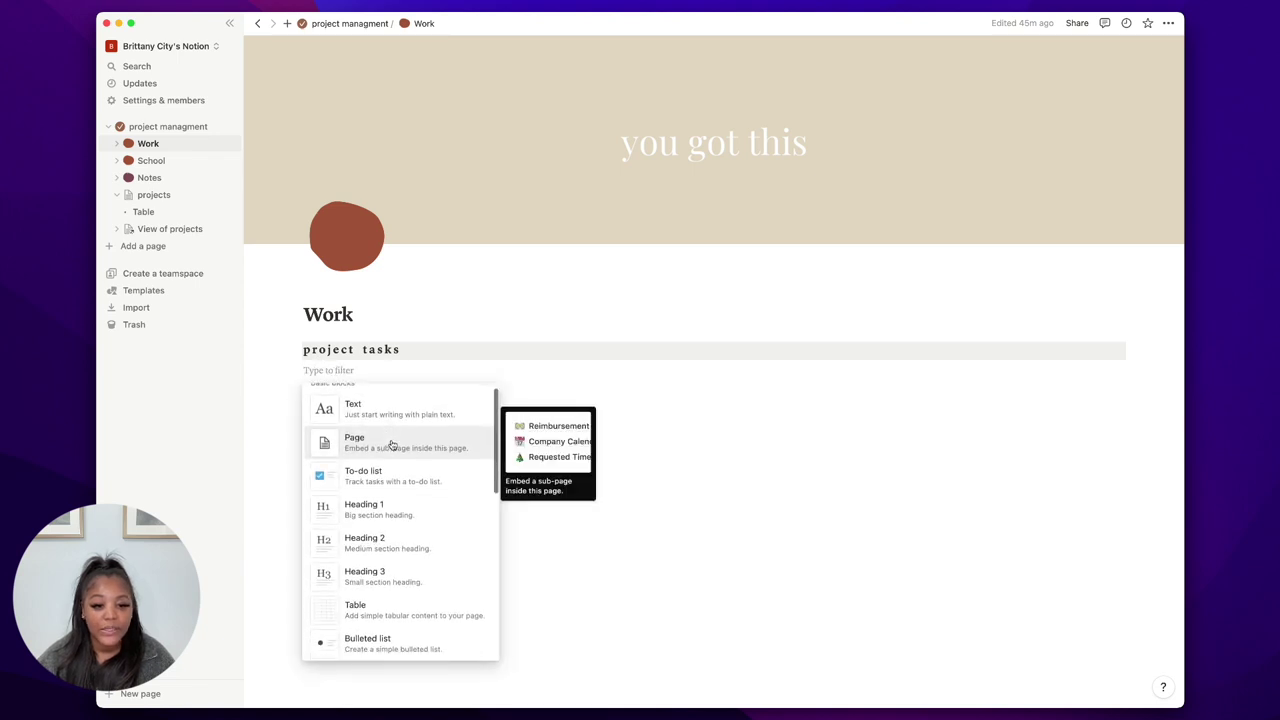
{"action": "scroll", "coordinate": [407, 540], "scroll_direction": "down", "scroll_amount": 10}
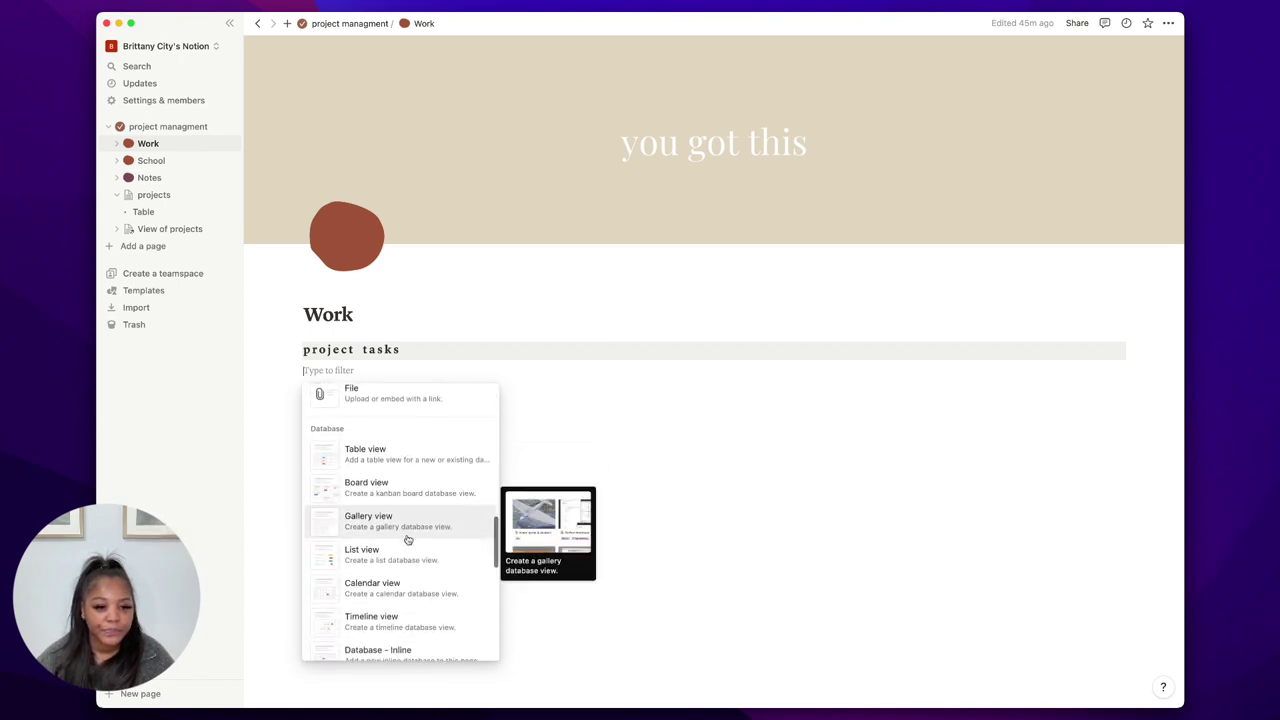
{"action": "left_click", "coordinate": [406, 457]}
{"action": "left_click", "coordinate": [990, 446]}
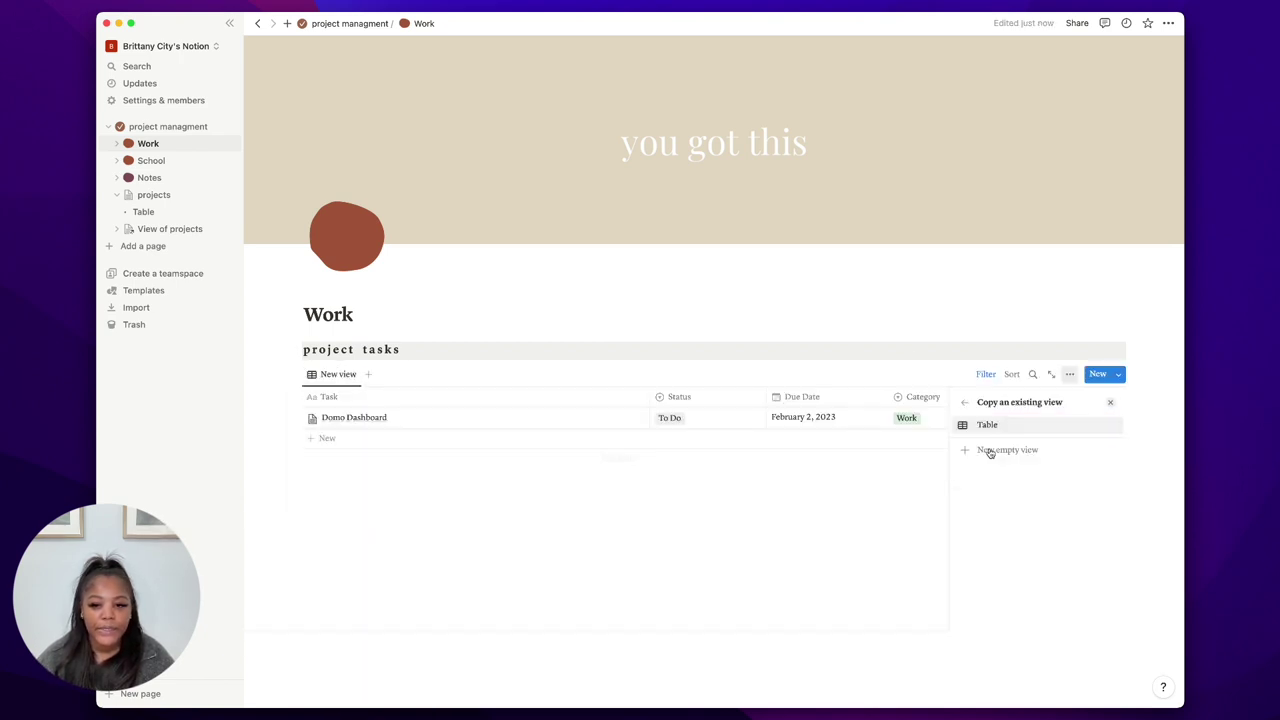
{"action": "left_click", "coordinate": [983, 372]}
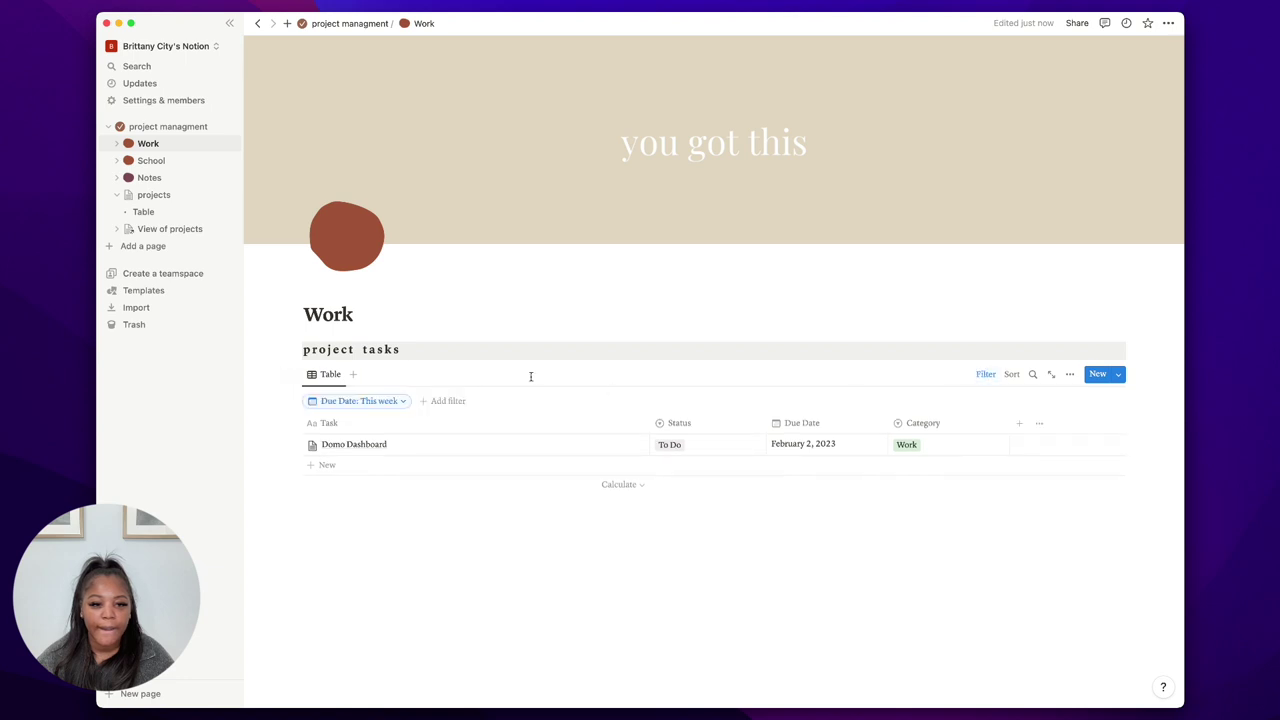
Delete the Due Date filter from the Work page's project tasks table.
{"action": "left_click", "coordinate": [360, 401]}
{"action": "left_click", "coordinate": [424, 420]}
{"action": "left_click", "coordinate": [470, 424]}
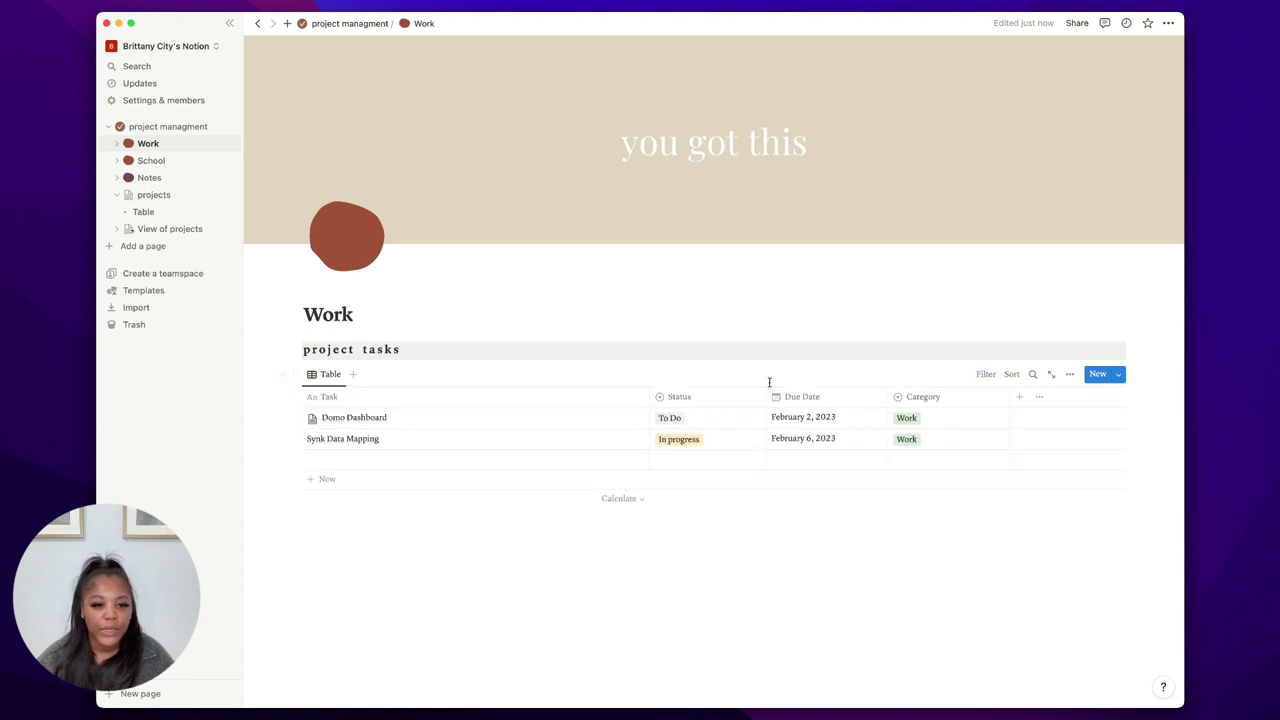
Filter the Work page's project tasks table to the Work category.
{"action": "left_click", "coordinate": [985, 374]}
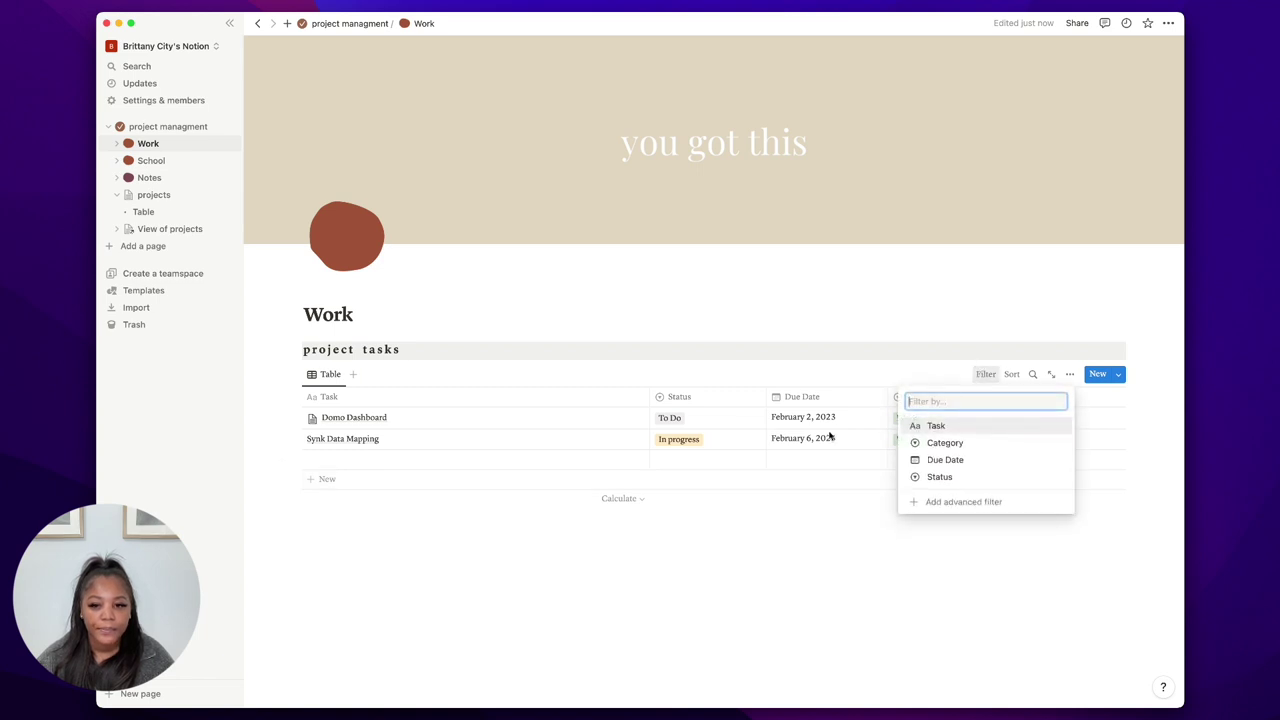
{"action": "left_click", "coordinate": [940, 443]}
{"action": "left_click", "coordinate": [300, 486]}
{"action": "left_click", "coordinate": [406, 559]}
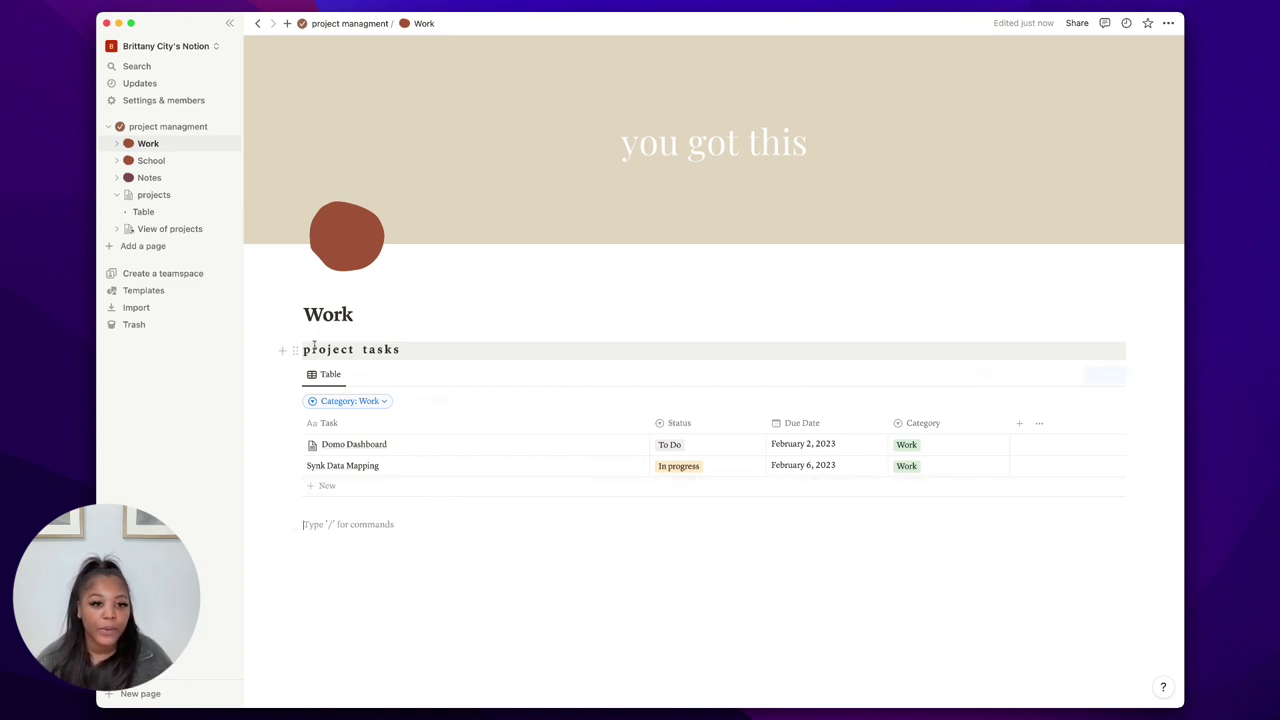
Return to the project managment page and rename the Task property of the due this week table as Project.
{"action": "left_click", "coordinate": [257, 23]}
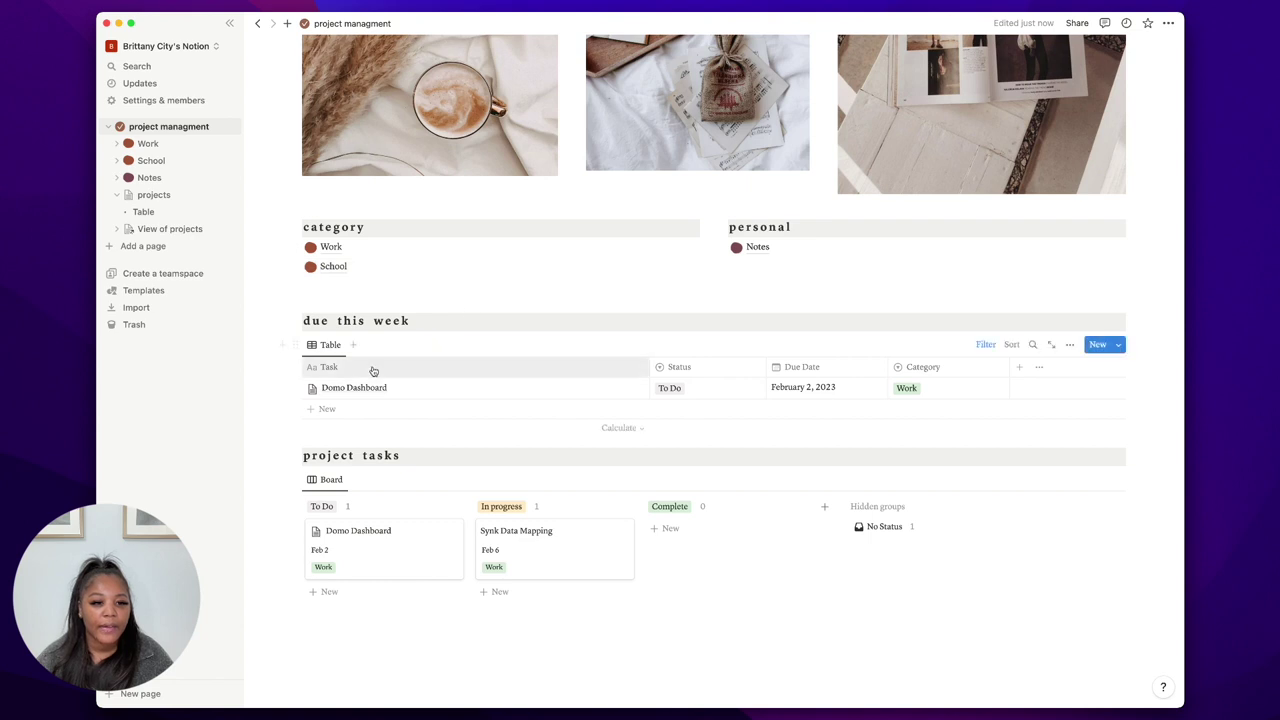
{"action": "left_click", "coordinate": [329, 367]}
{"action": "key", "text": "BackSpace"}
{"action": "key", "text": "BackSpace"}
{"action": "key", "text": "BackSpace"}
{"action": "key", "text": "BackSpace"}
{"action": "type", "text": "Project"}
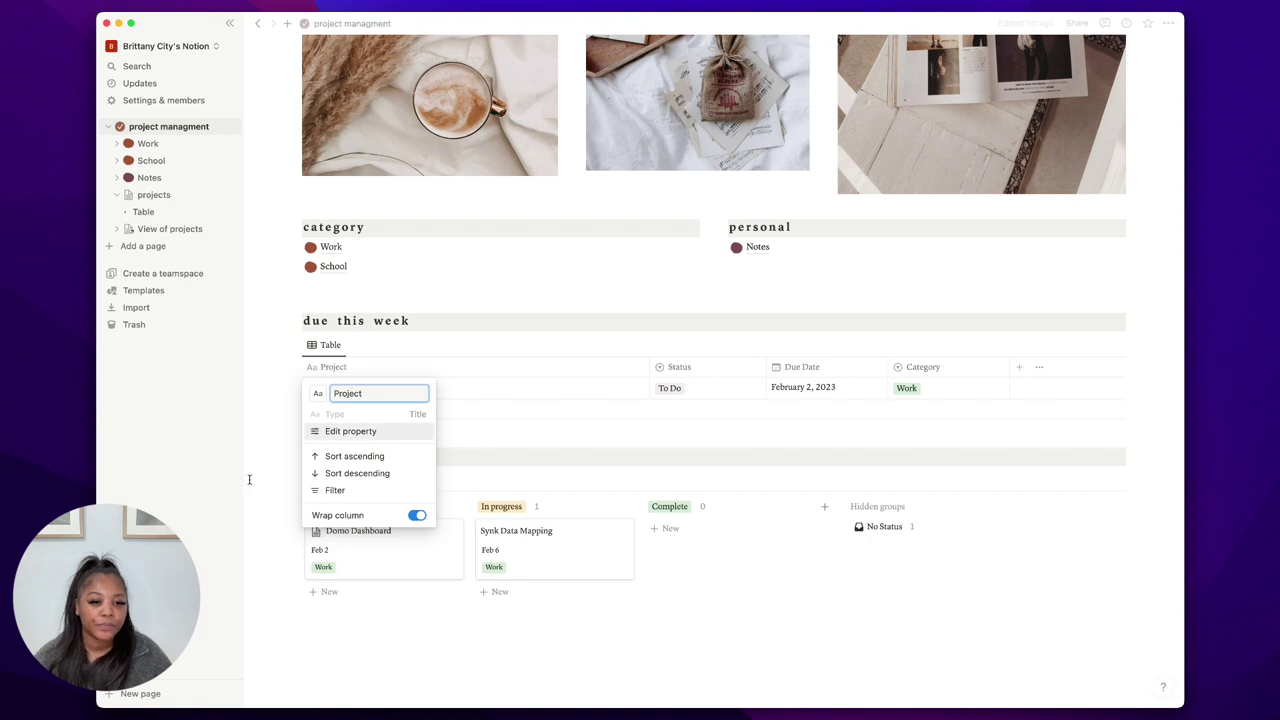
{"action": "left_click", "coordinate": [269, 477]}
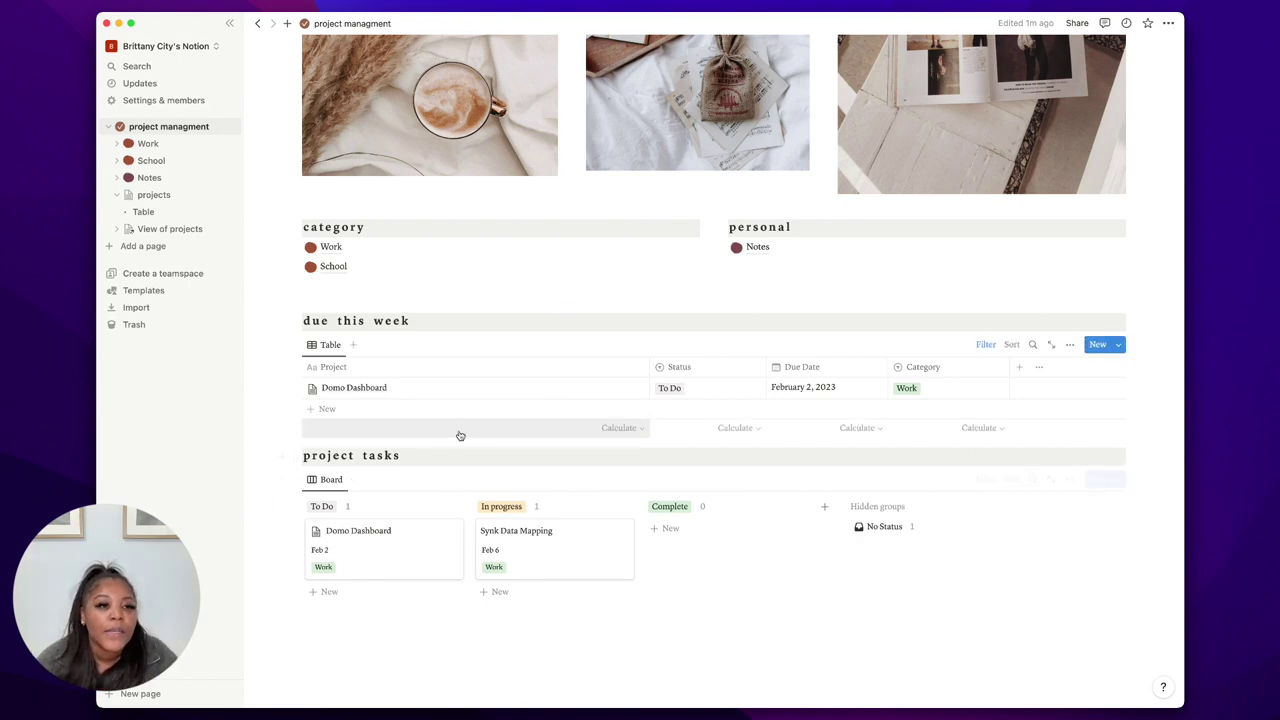
Look over the project managment page and view the projects database page.
{"action": "scroll", "coordinate": [457, 436], "scroll_direction": "up", "scroll_amount": 3}
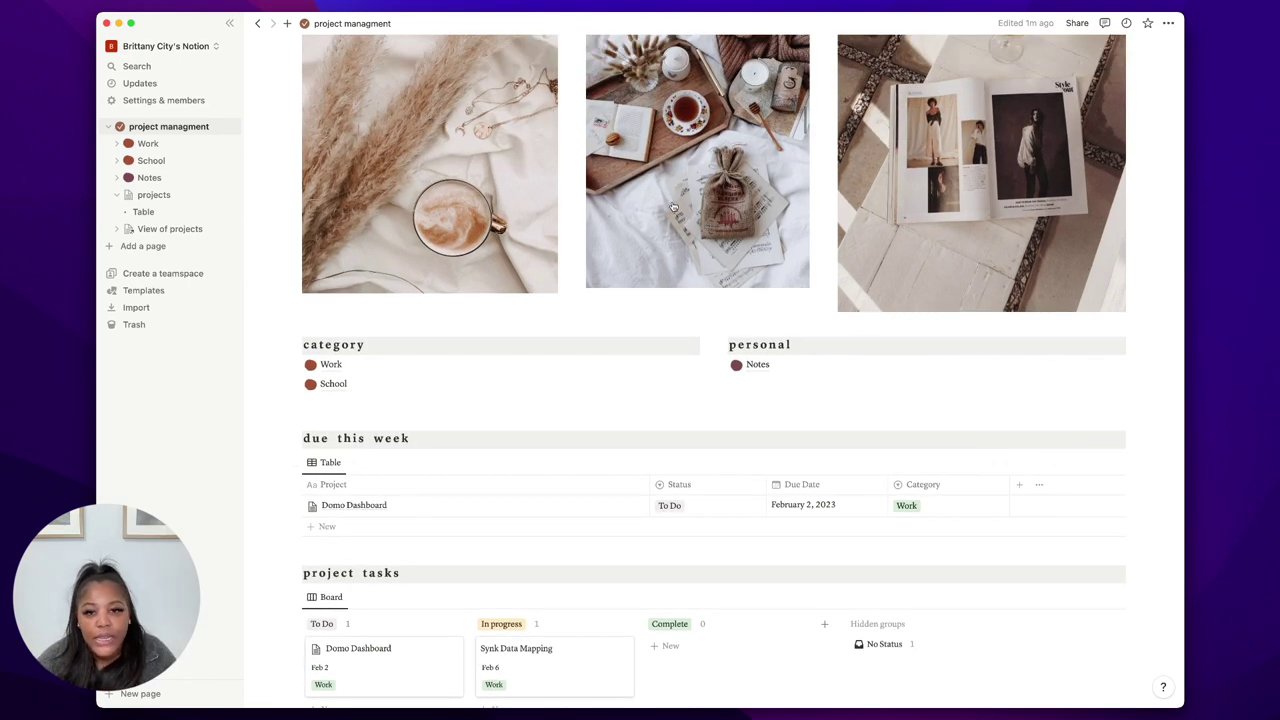
{"action": "scroll", "coordinate": [700, 205], "scroll_direction": "up", "scroll_amount": 8}
{"action": "scroll", "coordinate": [567, 374], "scroll_direction": "down", "scroll_amount": 2}
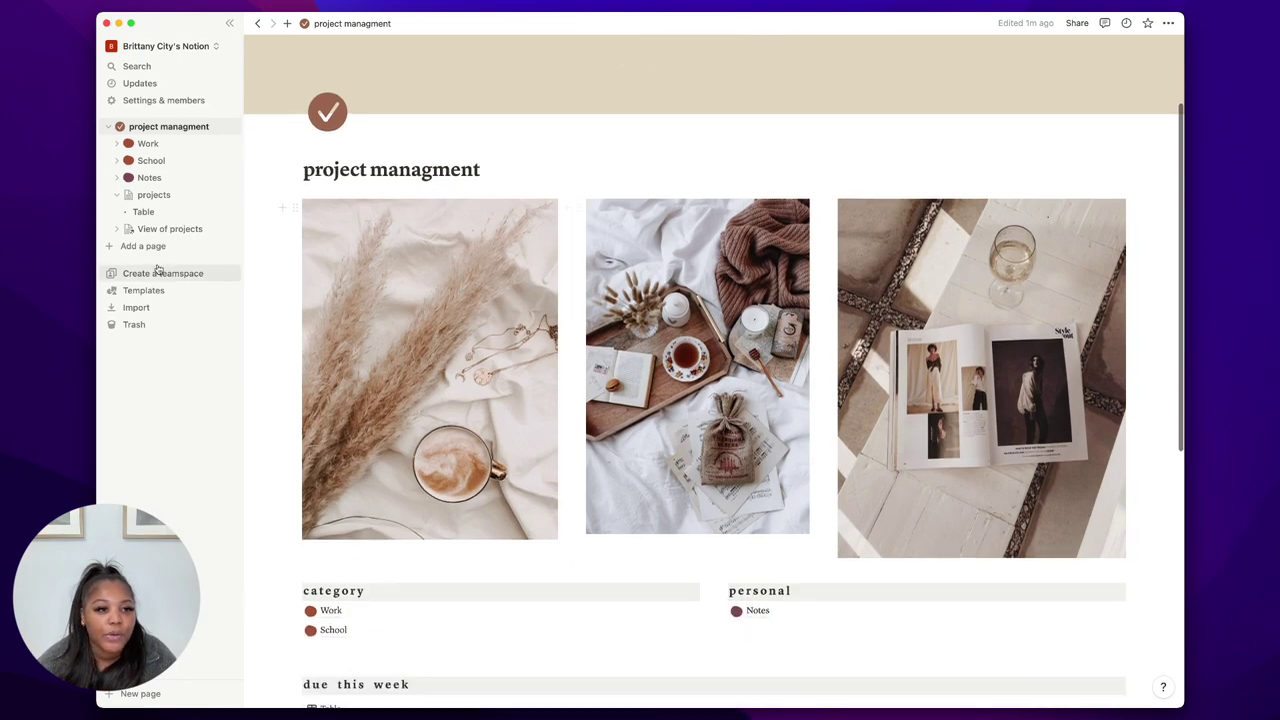
{"action": "left_click", "coordinate": [116, 210]}
{"action": "left_click", "coordinate": [116, 199]}
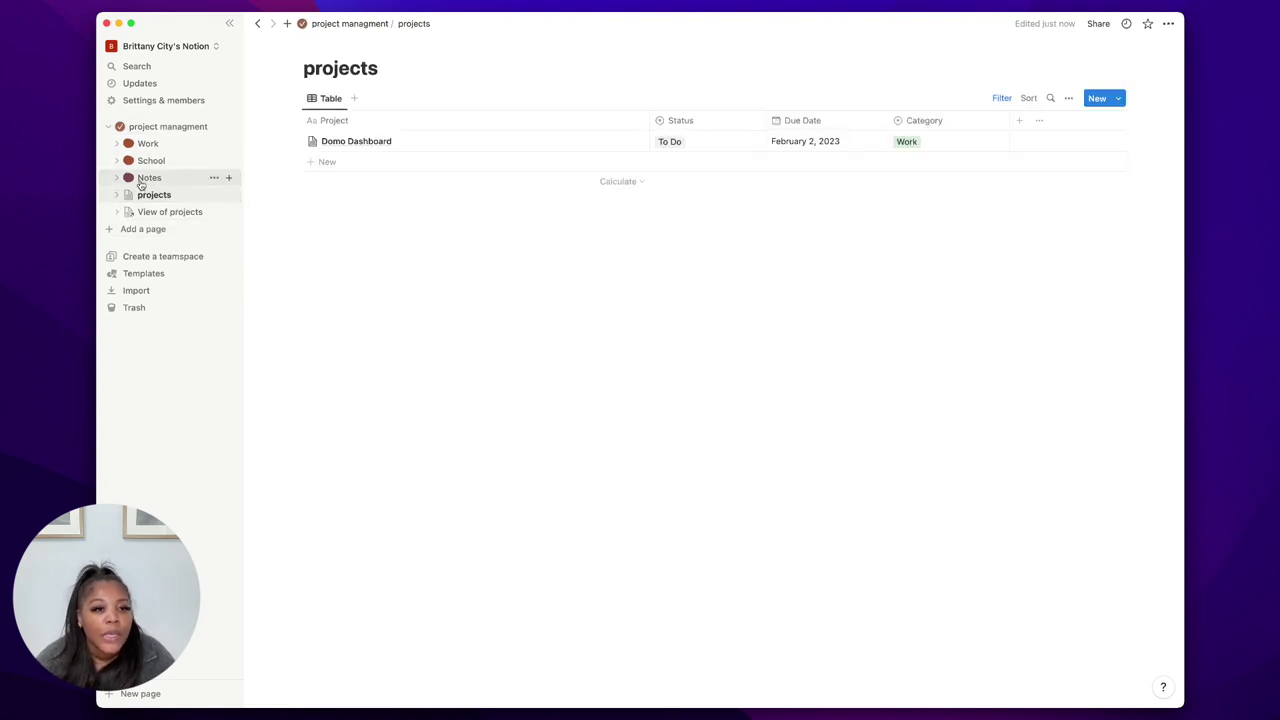
View the Notes page and check the contents of both toggles under the important heading.
{"action": "left_click", "coordinate": [119, 178]}
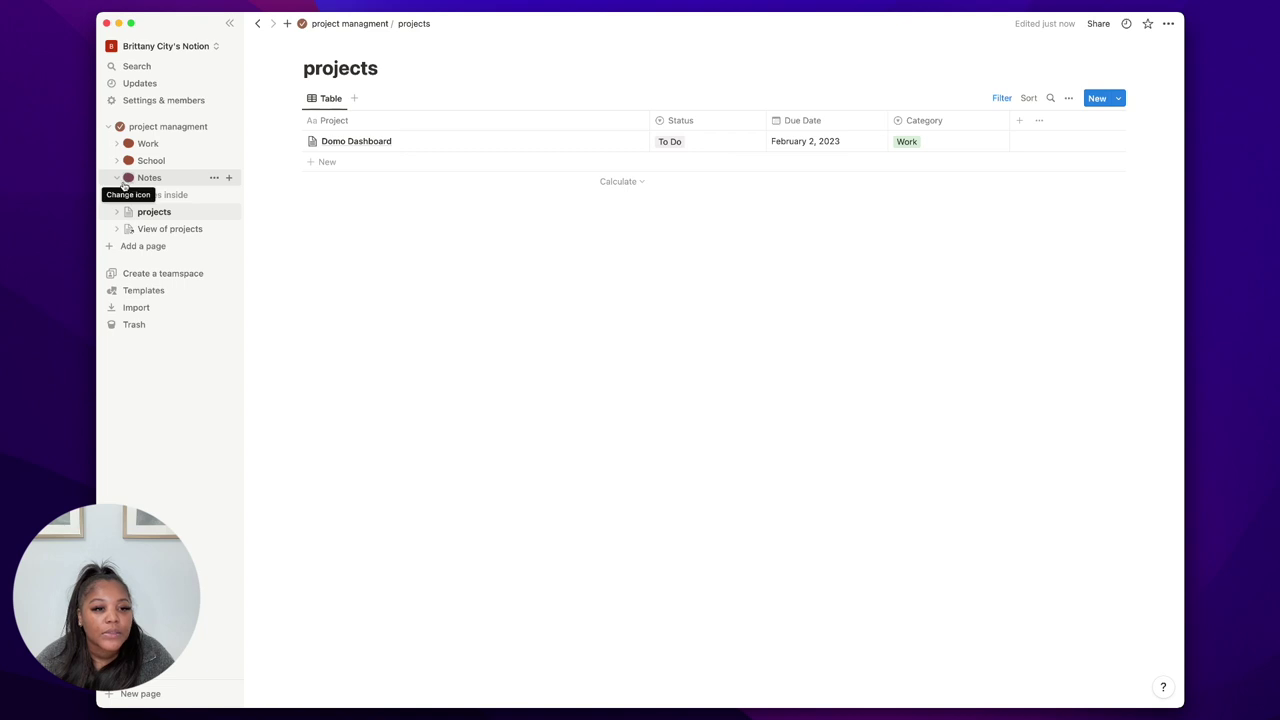
{"action": "left_click", "coordinate": [162, 181]}
{"action": "scroll", "coordinate": [420, 268], "scroll_direction": "down", "scroll_amount": 4}
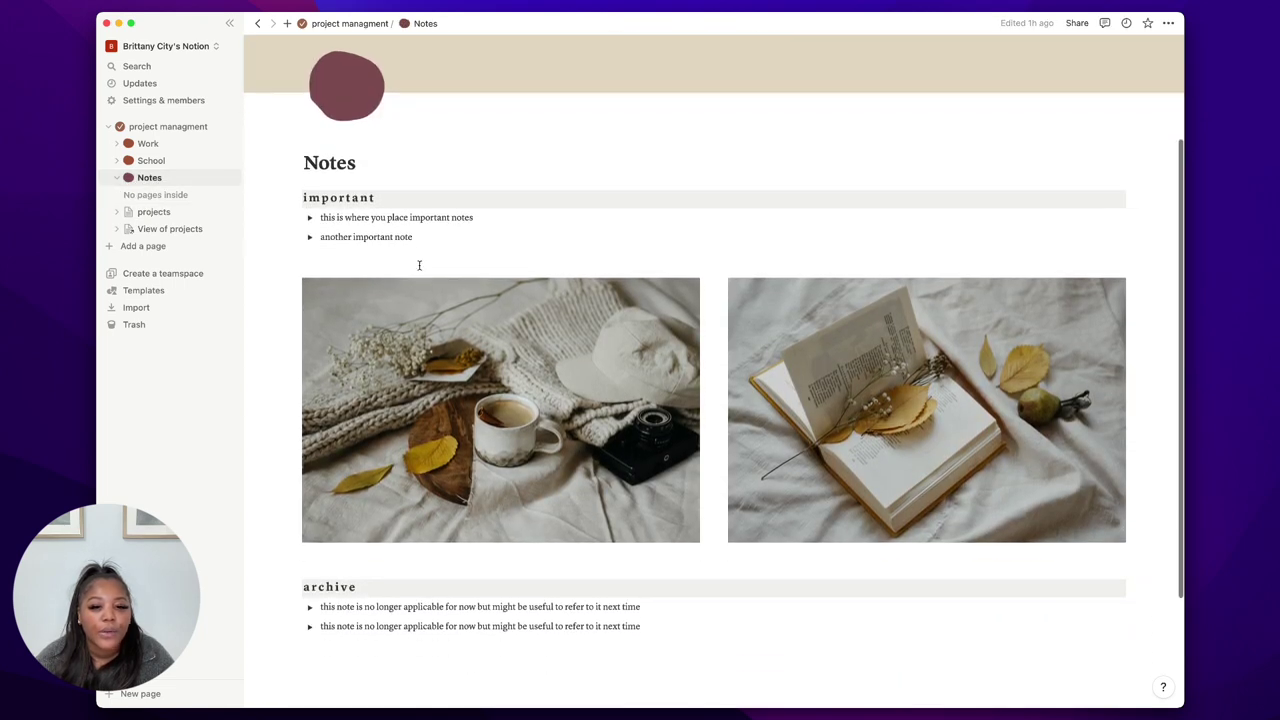
{"action": "scroll", "coordinate": [593, 269], "scroll_direction": "up", "scroll_amount": 2}
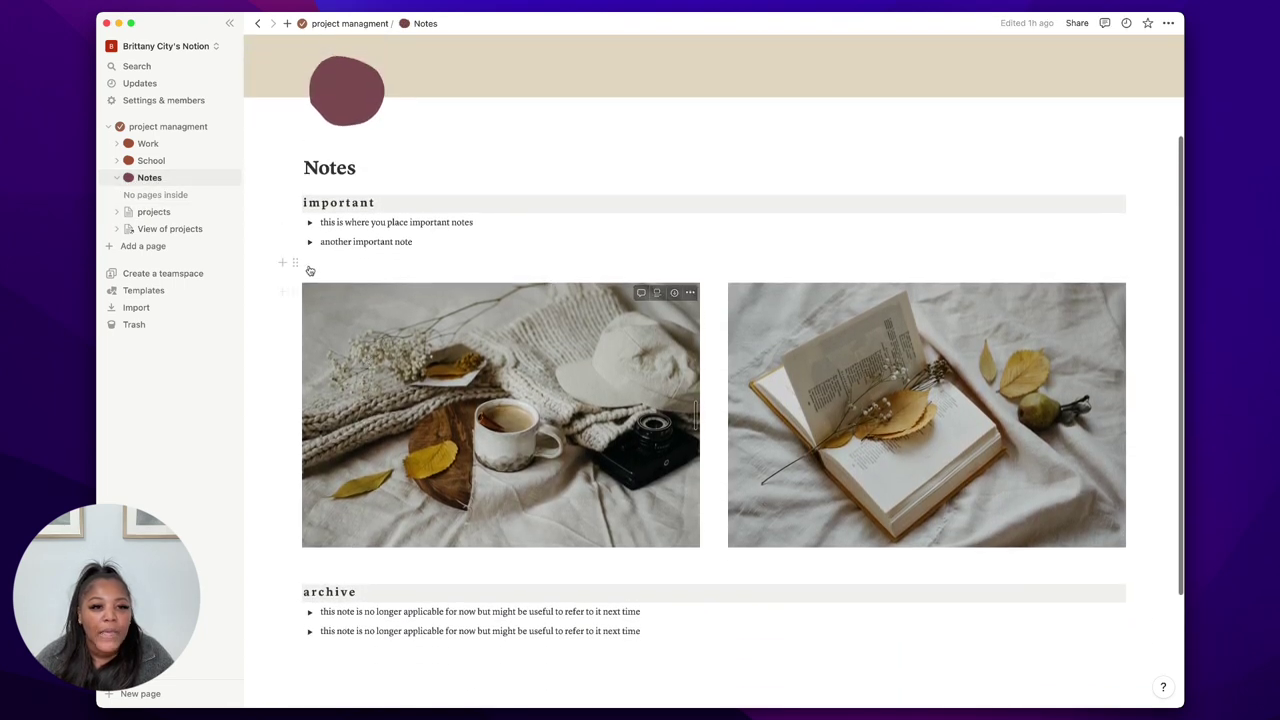
{"action": "left_click", "coordinate": [309, 222]}
{"action": "left_click", "coordinate": [309, 222]}
{"action": "left_click", "coordinate": [309, 241]}
{"action": "left_click", "coordinate": [309, 241]}
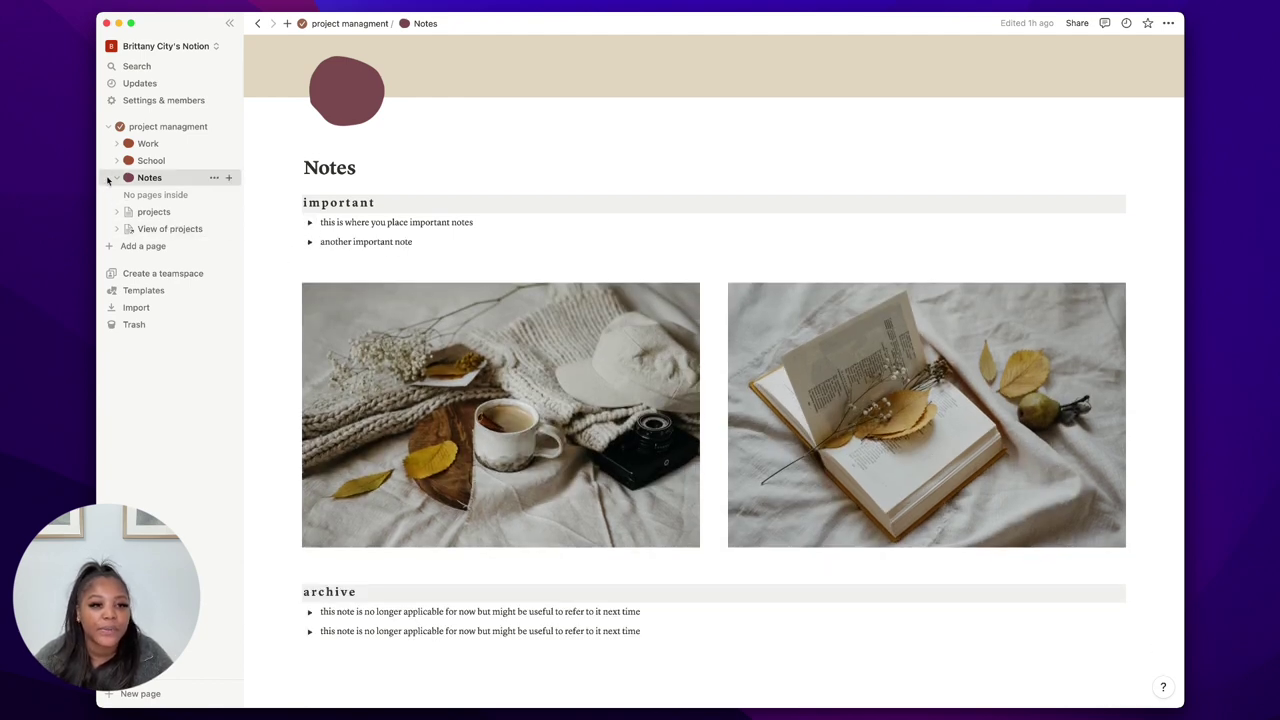
Go back to the project managment page and open the Domo Dashboard project from the due this week table.
{"action": "left_click", "coordinate": [167, 127]}
{"action": "scroll", "coordinate": [440, 440], "scroll_direction": "down", "scroll_amount": 5}
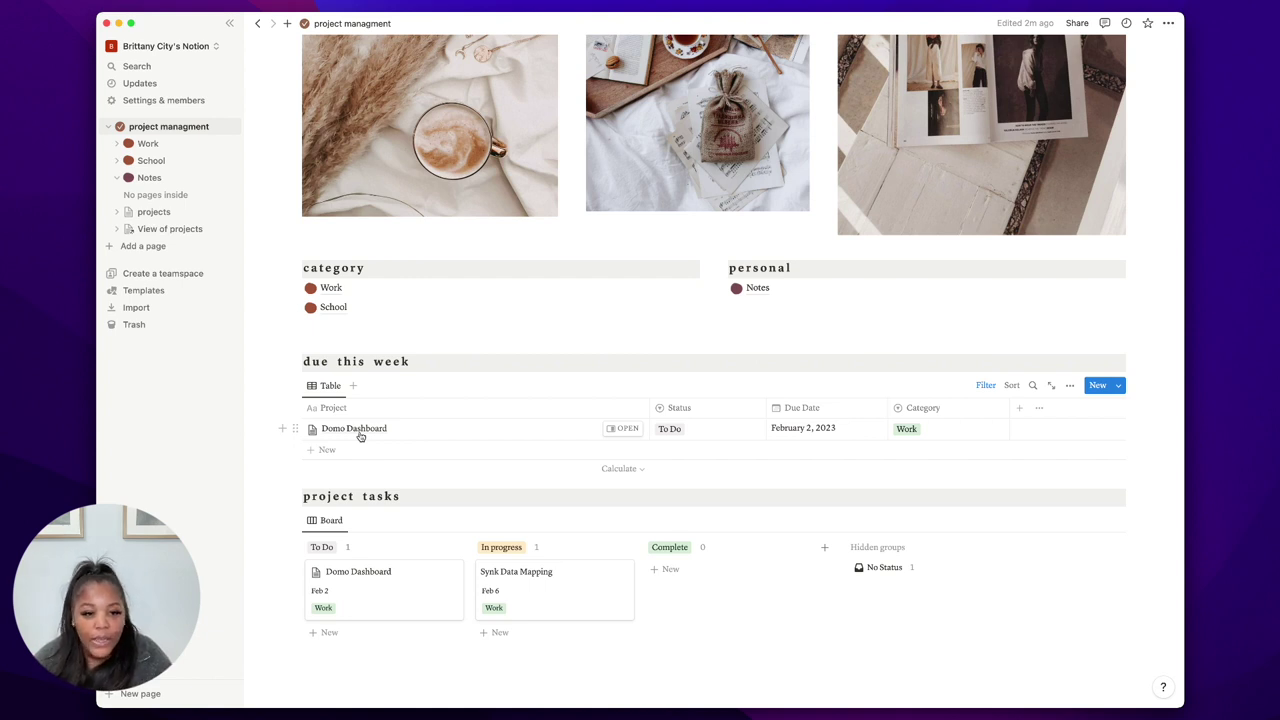
{"action": "left_click", "coordinate": [361, 436]}
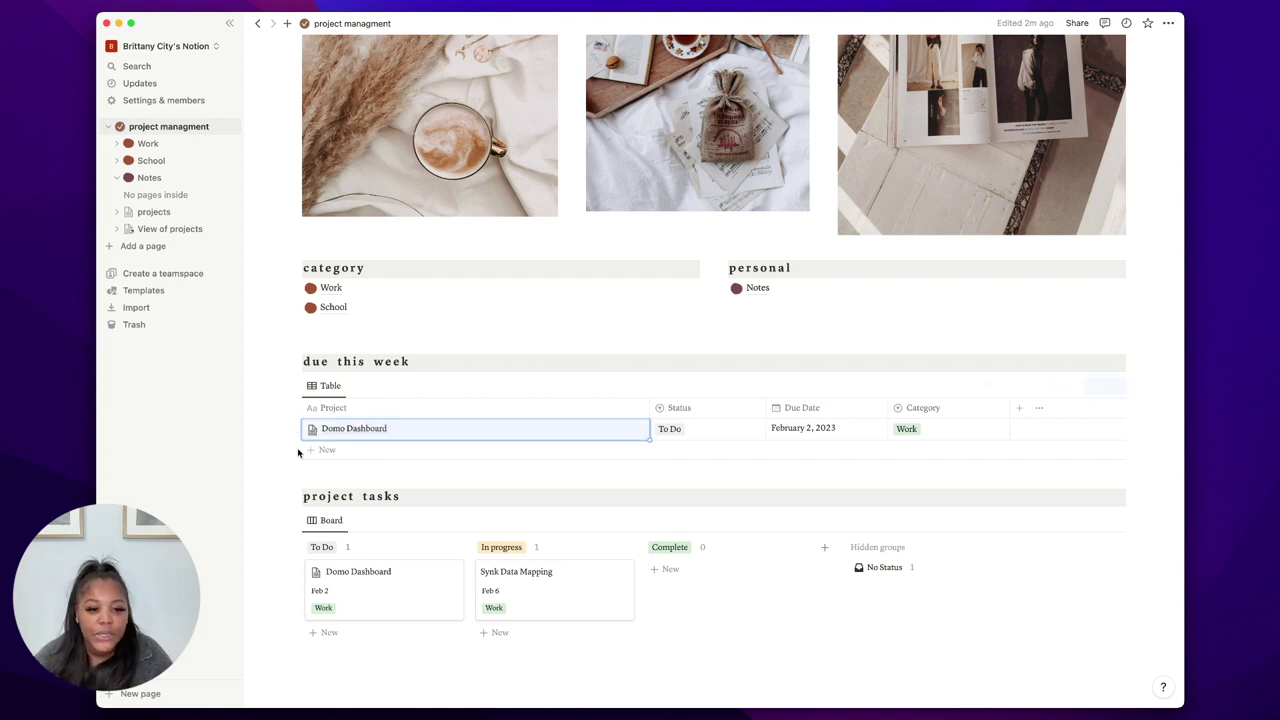
{"action": "left_click", "coordinate": [617, 429]}
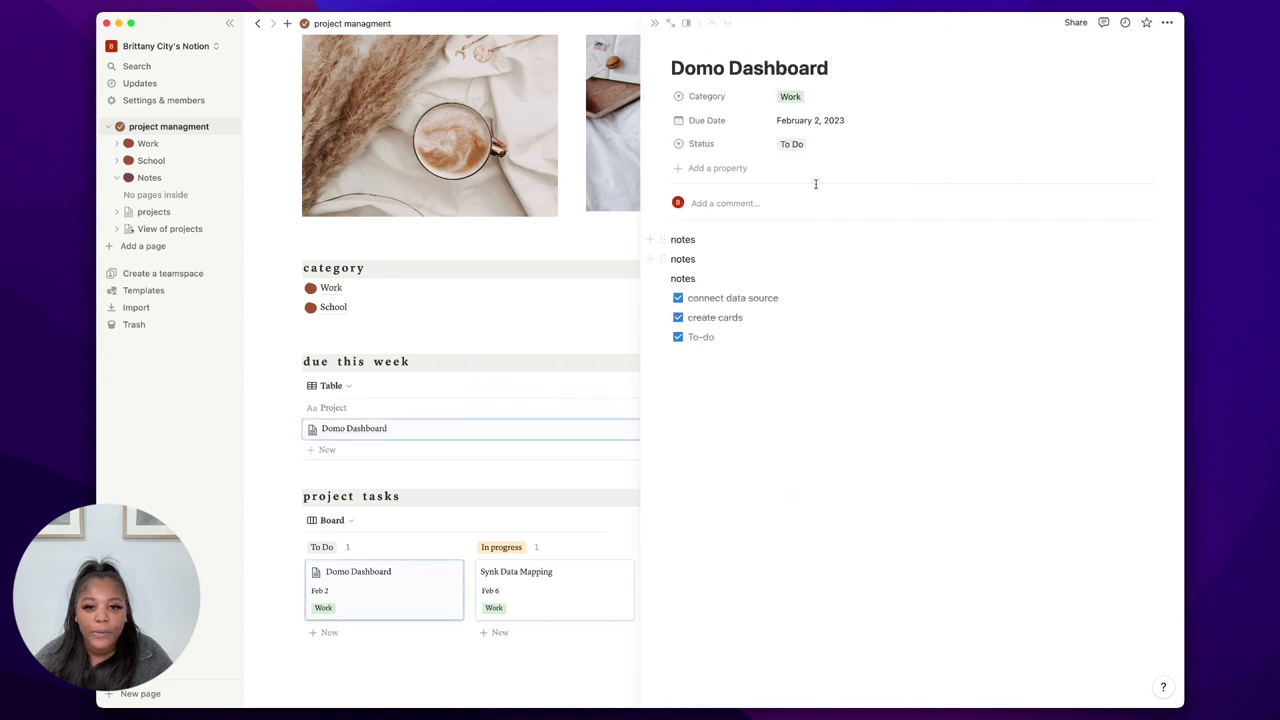
Insert a Toggle heading 3 above the first notes line on the Domo Dashboard page.
{"action": "left_click", "coordinate": [702, 255]}
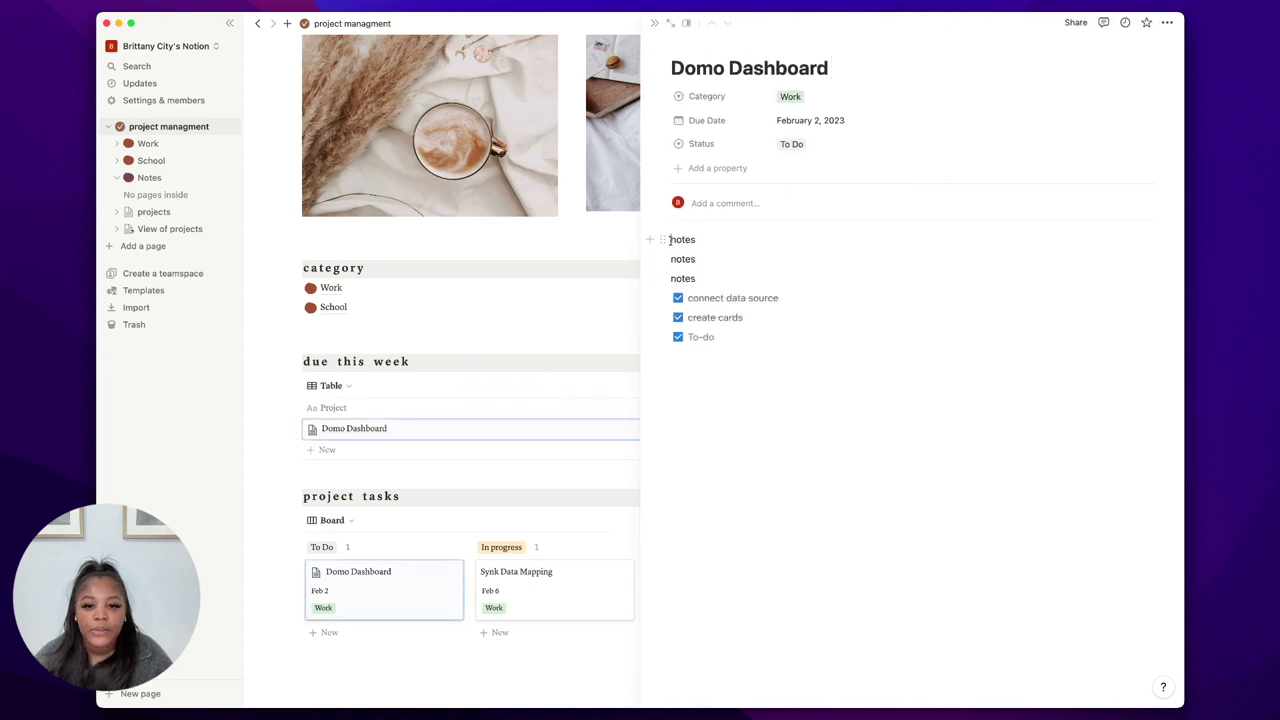
{"action": "left_click", "coordinate": [670, 240]}
{"action": "key", "text": "Return"}
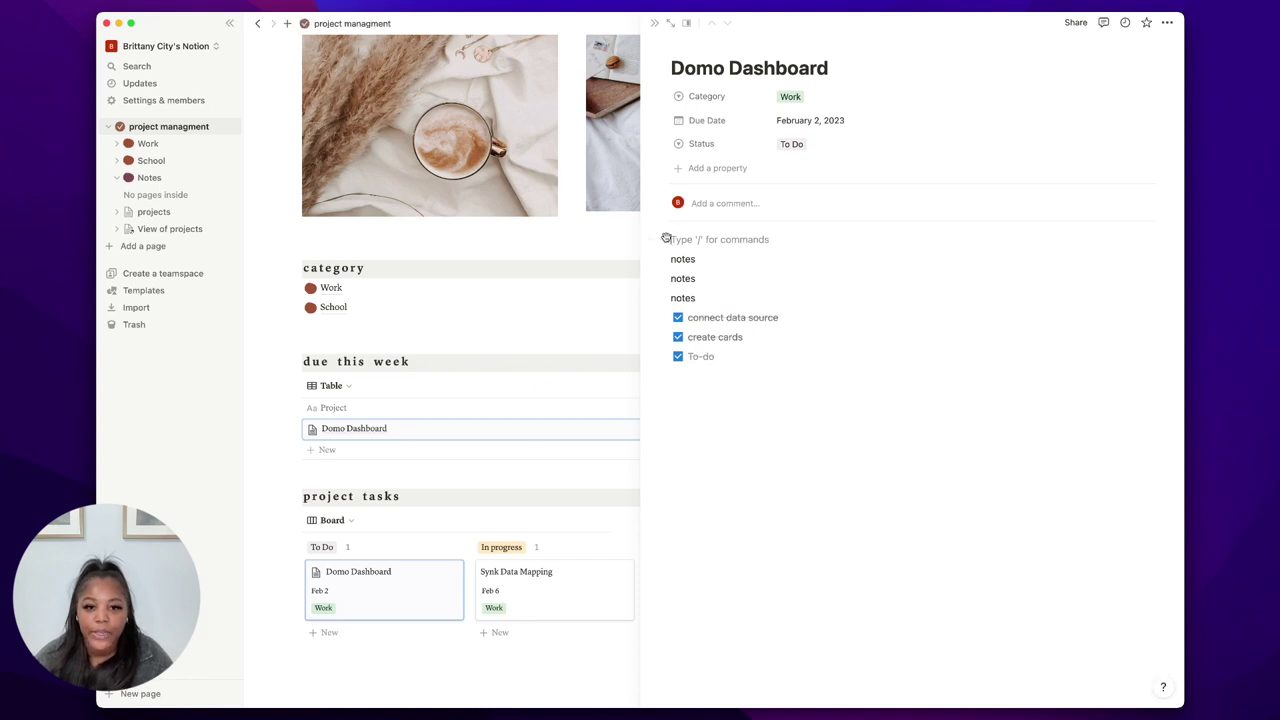
{"action": "left_click", "coordinate": [648, 240]}
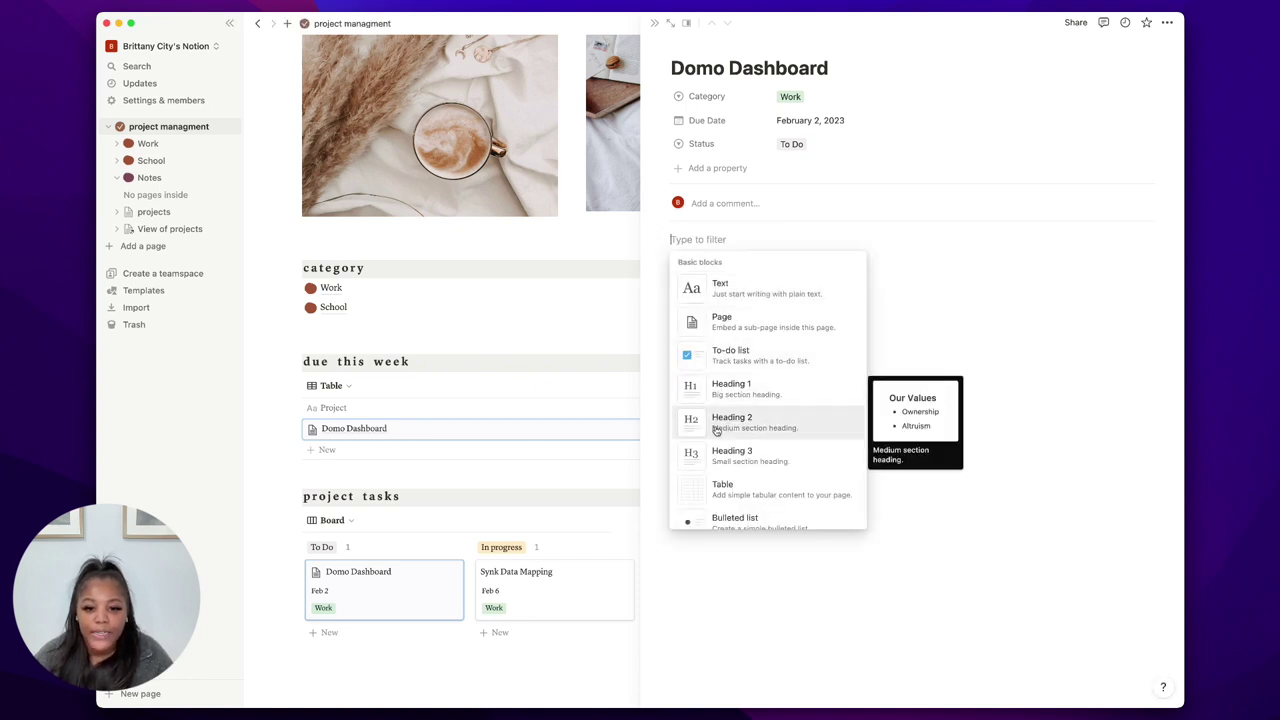
{"action": "scroll", "coordinate": [716, 420], "scroll_direction": "down", "scroll_amount": 3}
{"action": "scroll", "coordinate": [716, 425], "scroll_direction": "down", "scroll_amount": 3}
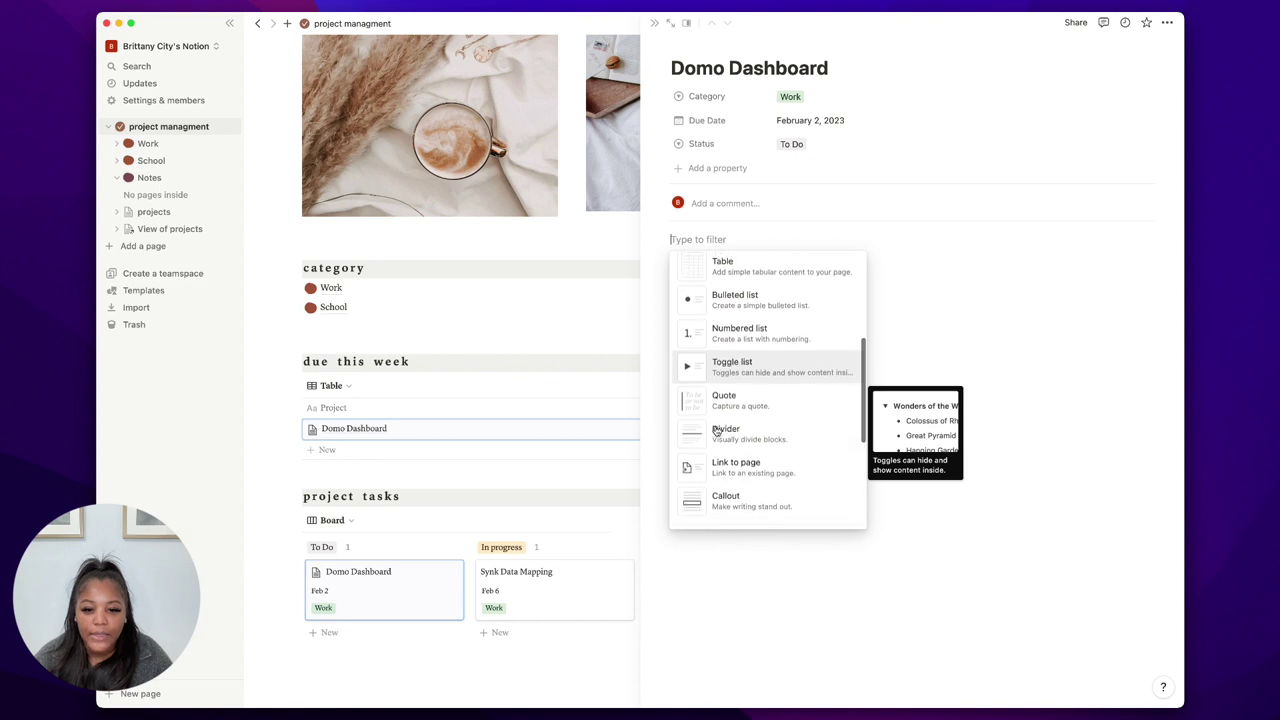
{"action": "scroll", "coordinate": [742, 315], "scroll_direction": "up", "scroll_amount": 1}
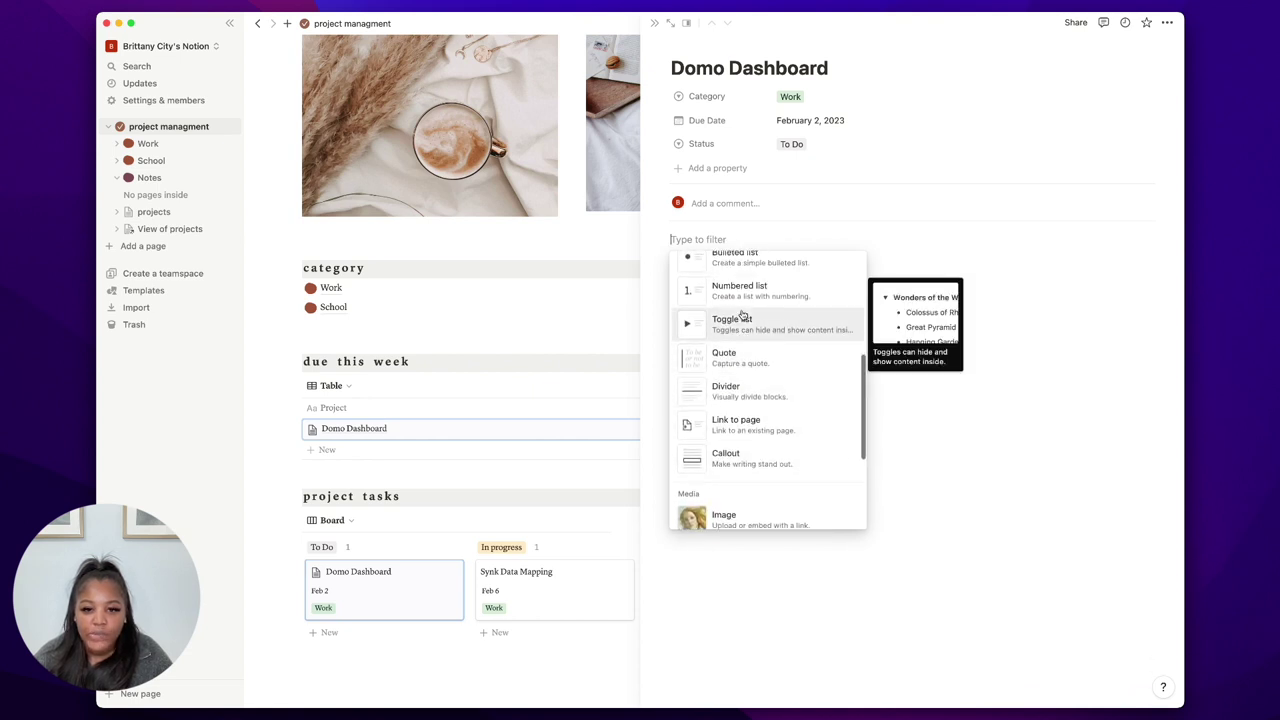
{"action": "scroll", "coordinate": [742, 315], "scroll_direction": "down", "scroll_amount": 5}
{"action": "scroll", "coordinate": [742, 315], "scroll_direction": "down", "scroll_amount": 8}
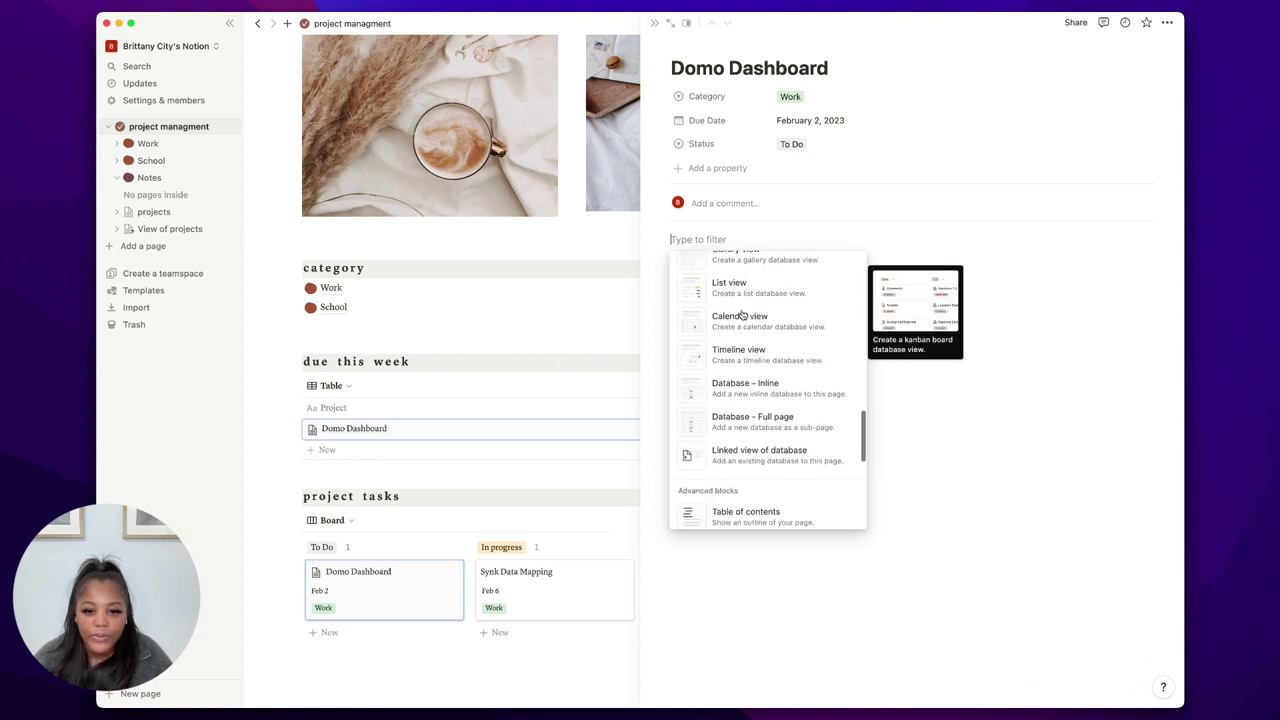
{"action": "scroll", "coordinate": [722, 390], "scroll_direction": "down", "scroll_amount": 2}
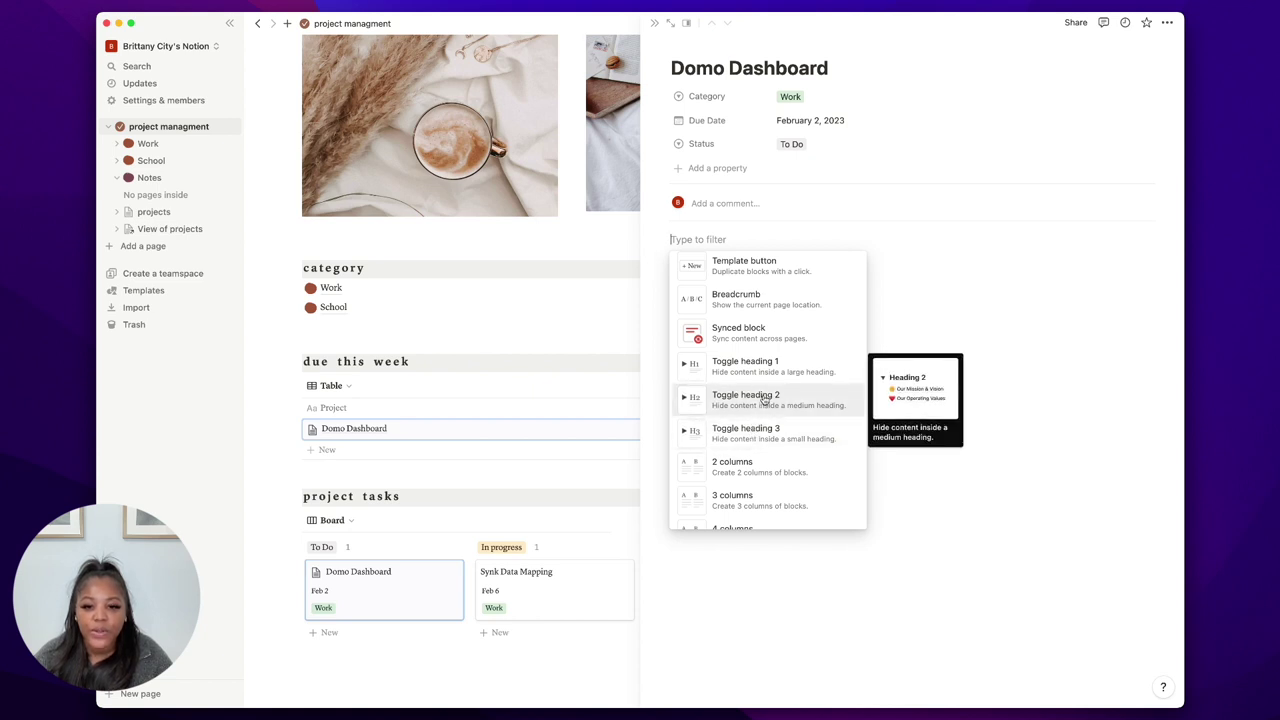
{"action": "left_click", "coordinate": [752, 430]}
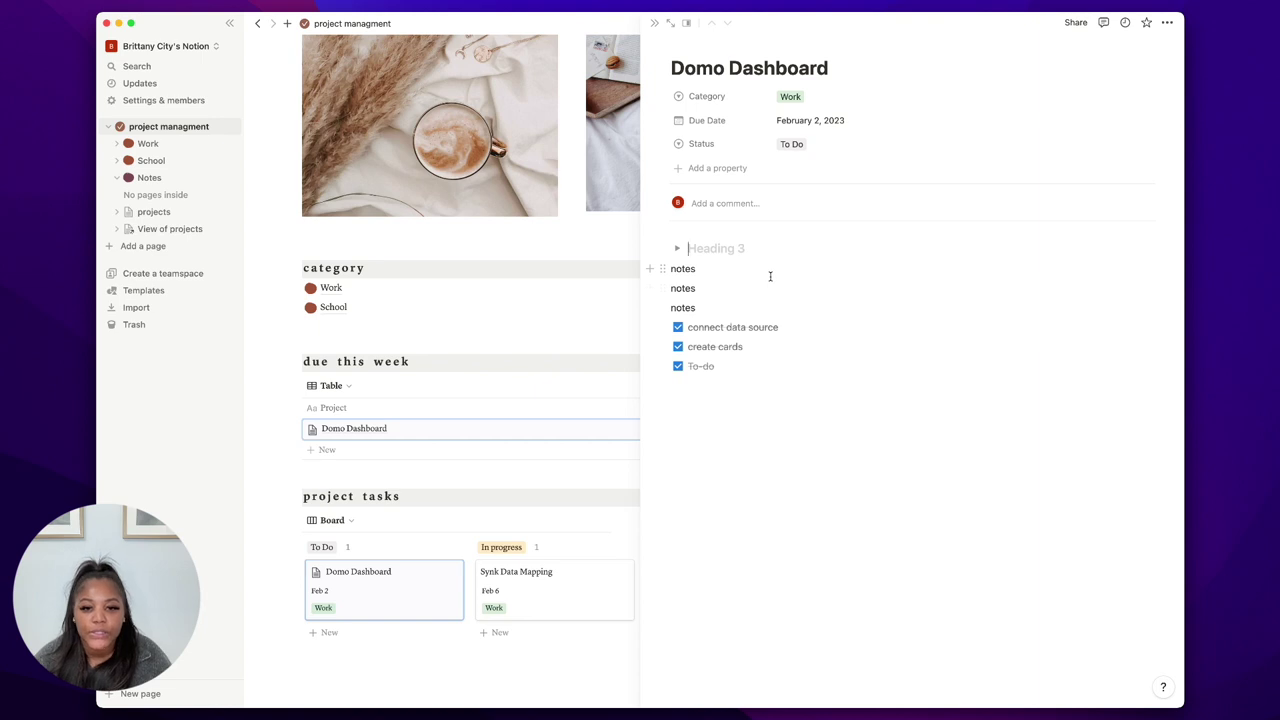
Title the toggle heading "meeting 1/30" and add an empty line below it.
{"action": "type", "text": "meeting notrs"}
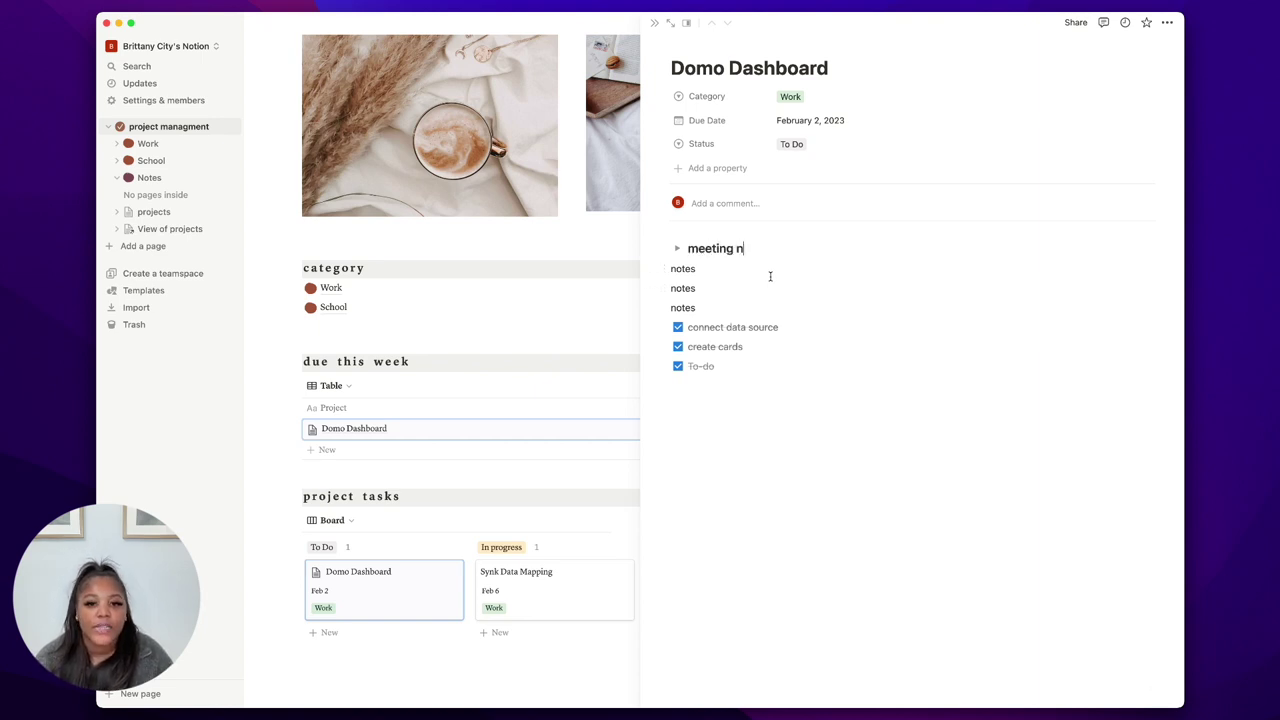
{"action": "key", "text": "BackSpace"}
{"action": "key", "text": "BackSpace"}
{"action": "type", "text": "es"}
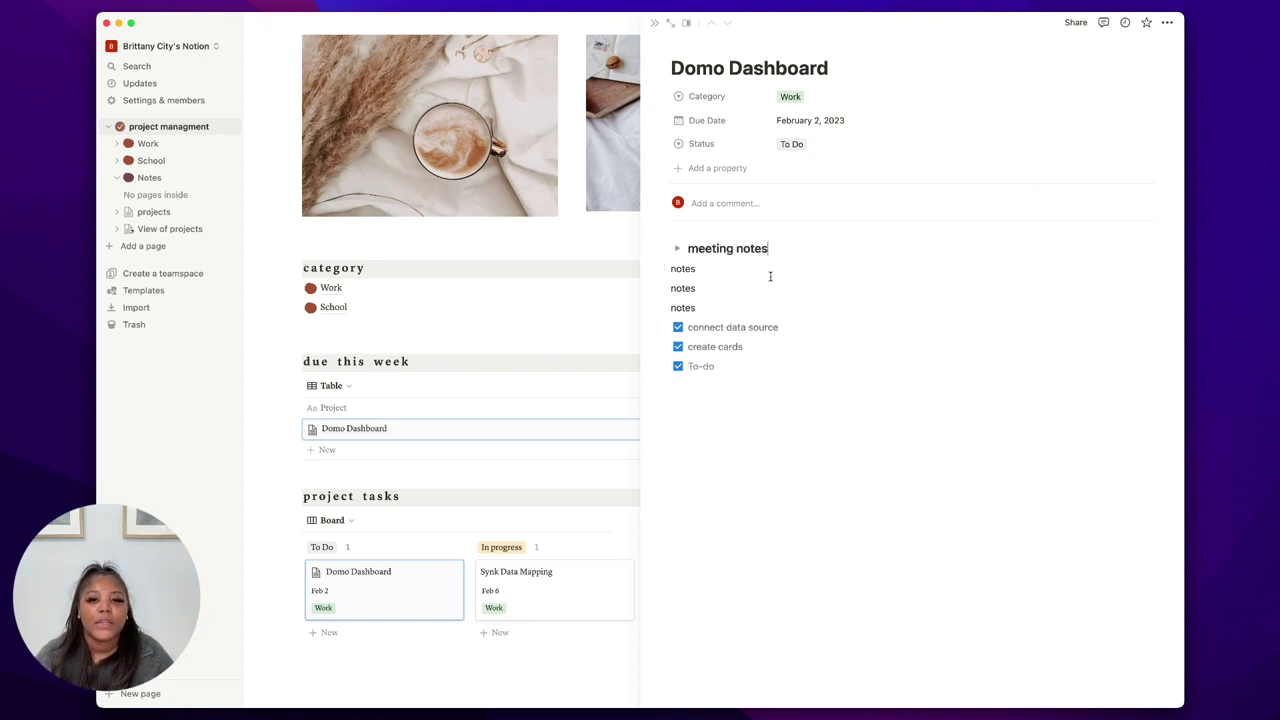
{"action": "key", "text": "BackSpace"}
{"action": "key", "text": "BackSpace"}
{"action": "key", "text": "BackSpace"}
{"action": "type", "text": "1/30"}
{"action": "key", "text": "BackSpace"}
{"action": "key", "text": "Return"}
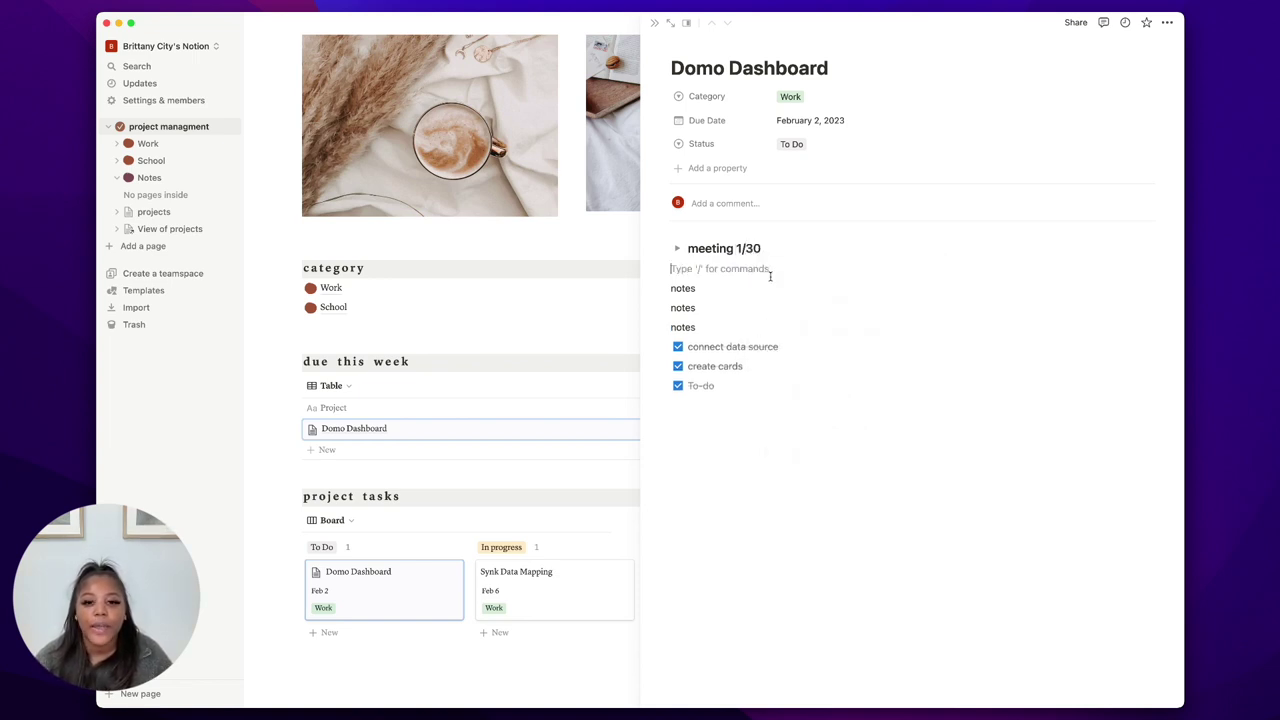
Expand the meeting 1/30 toggle and fill it with "blah blah meeting notes meetings suck lol".
{"action": "left_click", "coordinate": [677, 248]}
{"action": "left_click", "coordinate": [709, 269]}
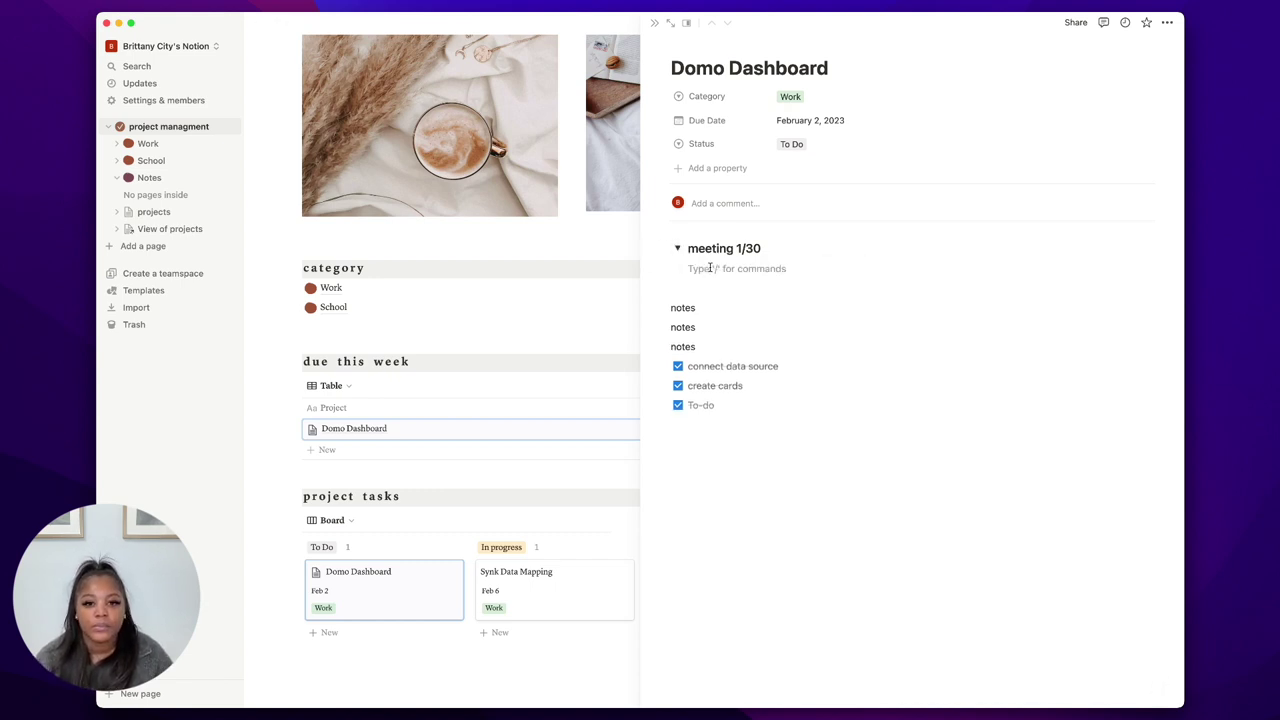
{"action": "type", "text": "blah blah meeting notes meetings suck lol"}
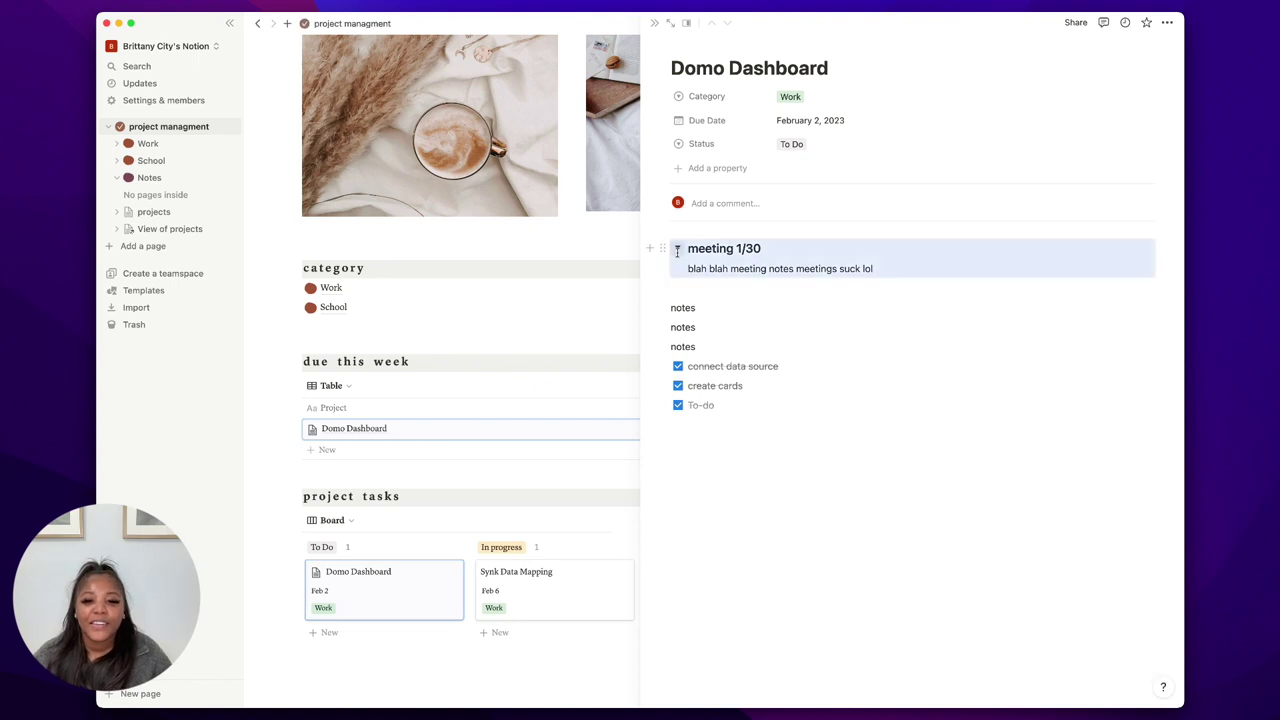
Collapse the meeting 1/30 toggle and write "meeting 1/31" on the empty line below it.
{"action": "left_click", "coordinate": [677, 249]}
{"action": "left_click", "coordinate": [677, 249]}
{"action": "left_click", "coordinate": [677, 249]}
{"action": "left_click", "coordinate": [686, 270]}
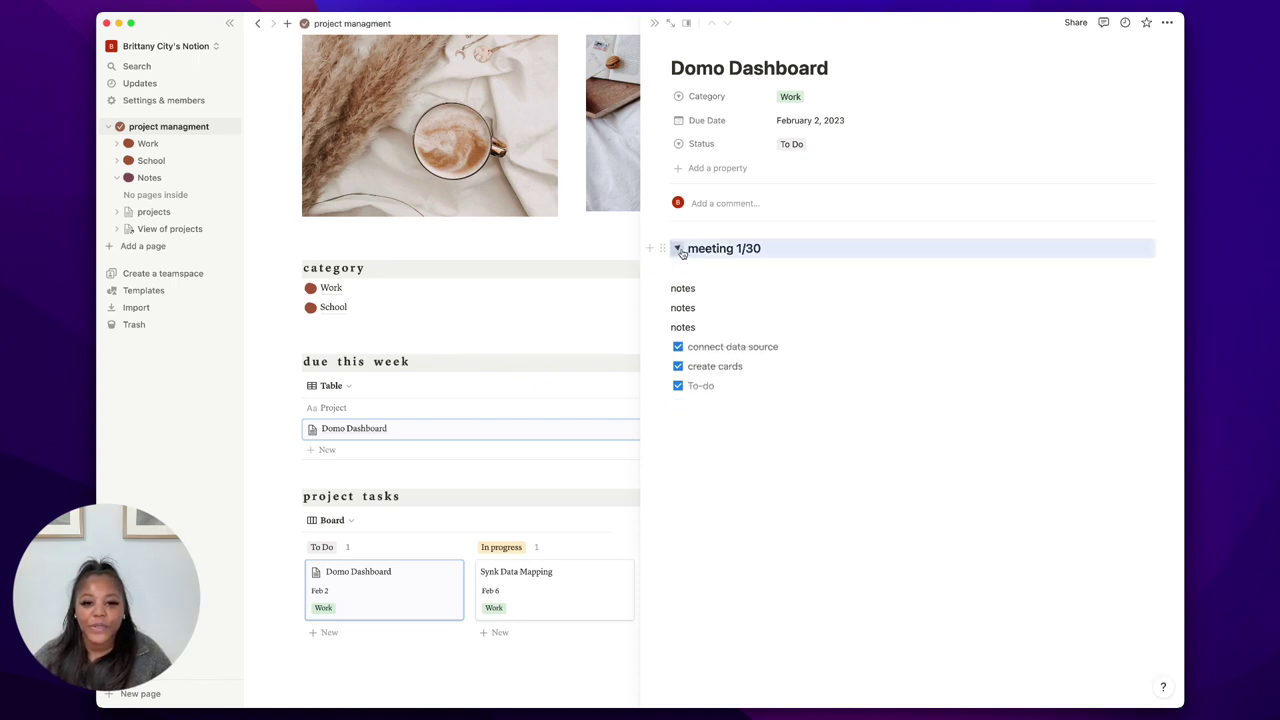
{"action": "type", "text": "meeting"}
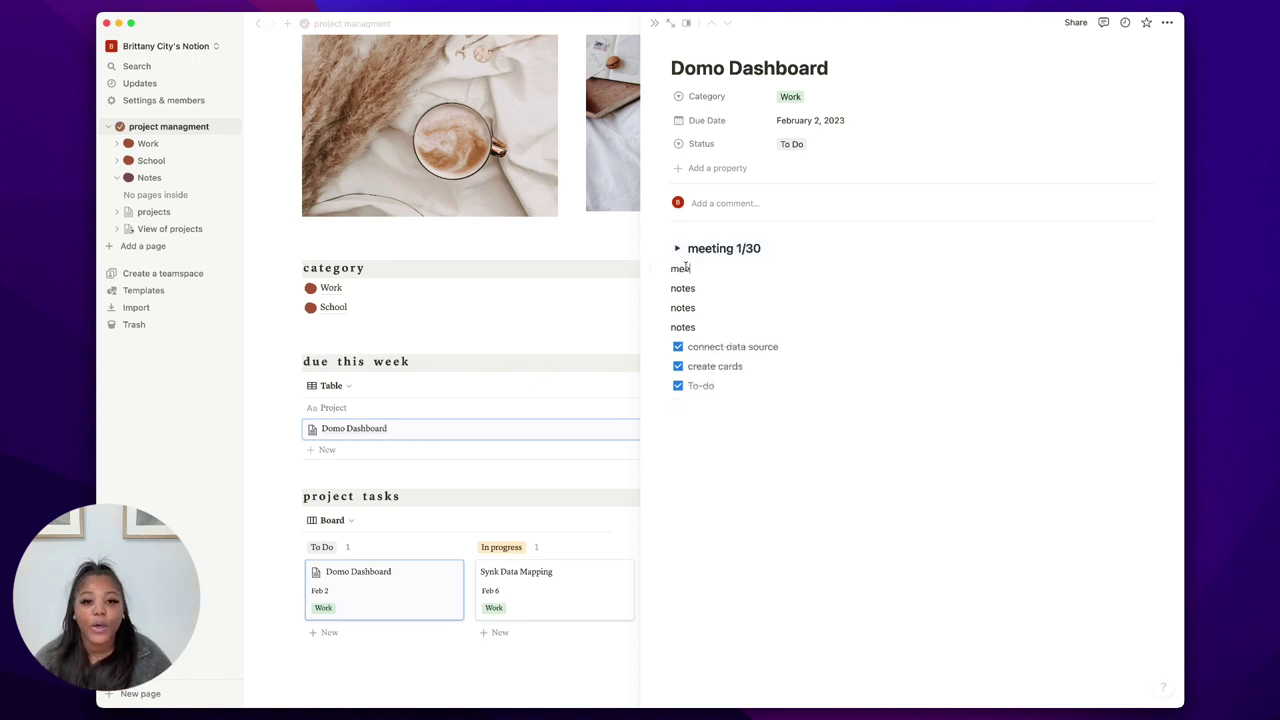
Turn the meeting 1/31 line into a Toggle heading 3 and test collapsing and expanding it.
{"action": "left_click", "coordinate": [662, 269]}
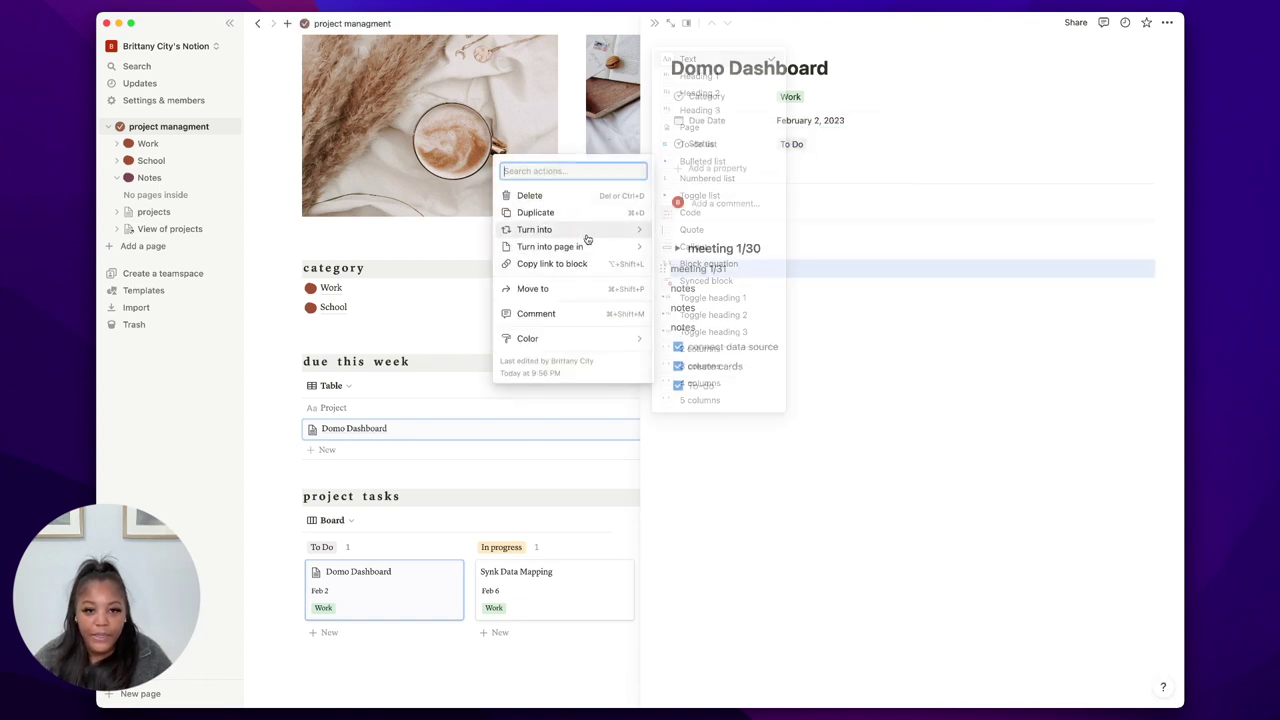
{"action": "mouse_move", "coordinate": [586, 231]}
{"action": "left_click", "coordinate": [706, 332]}
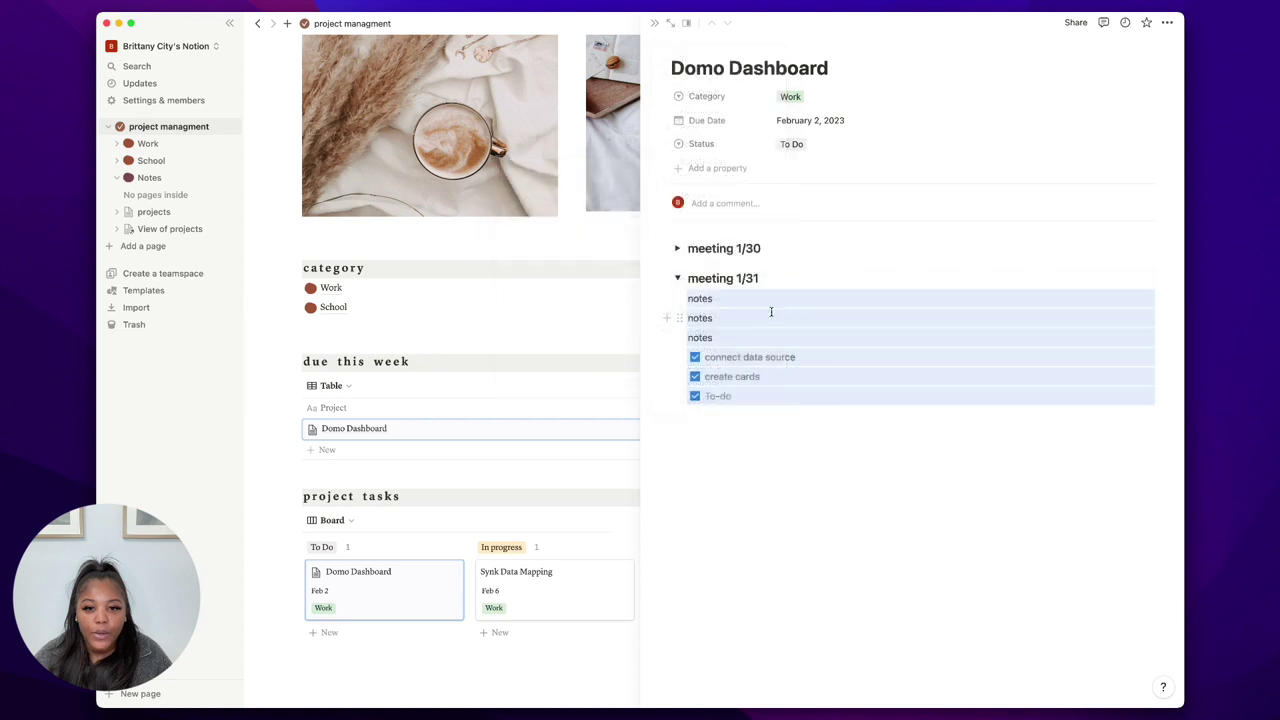
{"action": "left_click", "coordinate": [786, 280]}
{"action": "left_click", "coordinate": [679, 280]}
{"action": "left_click", "coordinate": [678, 280]}
{"action": "left_click", "coordinate": [678, 279]}
{"action": "left_click", "coordinate": [678, 279]}
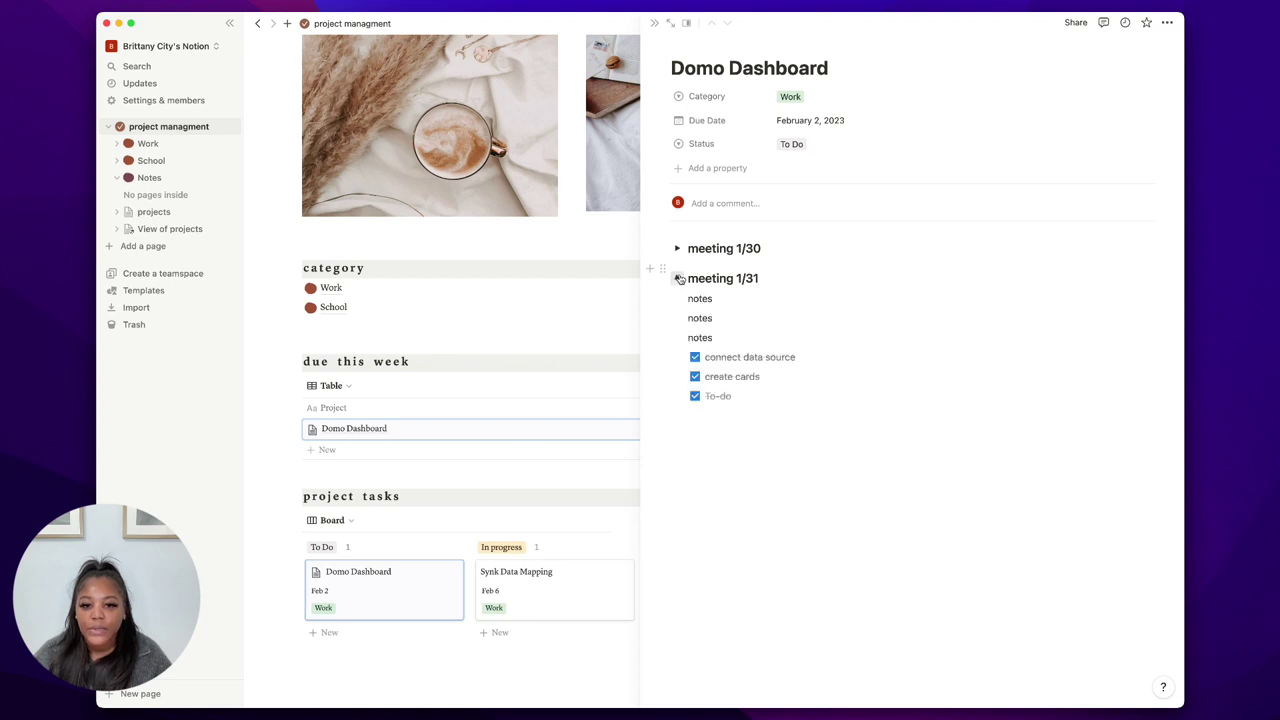
Replace the third notes line under meeting 1/31 with "to-do list" and turn it into a Toggle heading 3.
{"action": "left_click", "coordinate": [719, 339]}
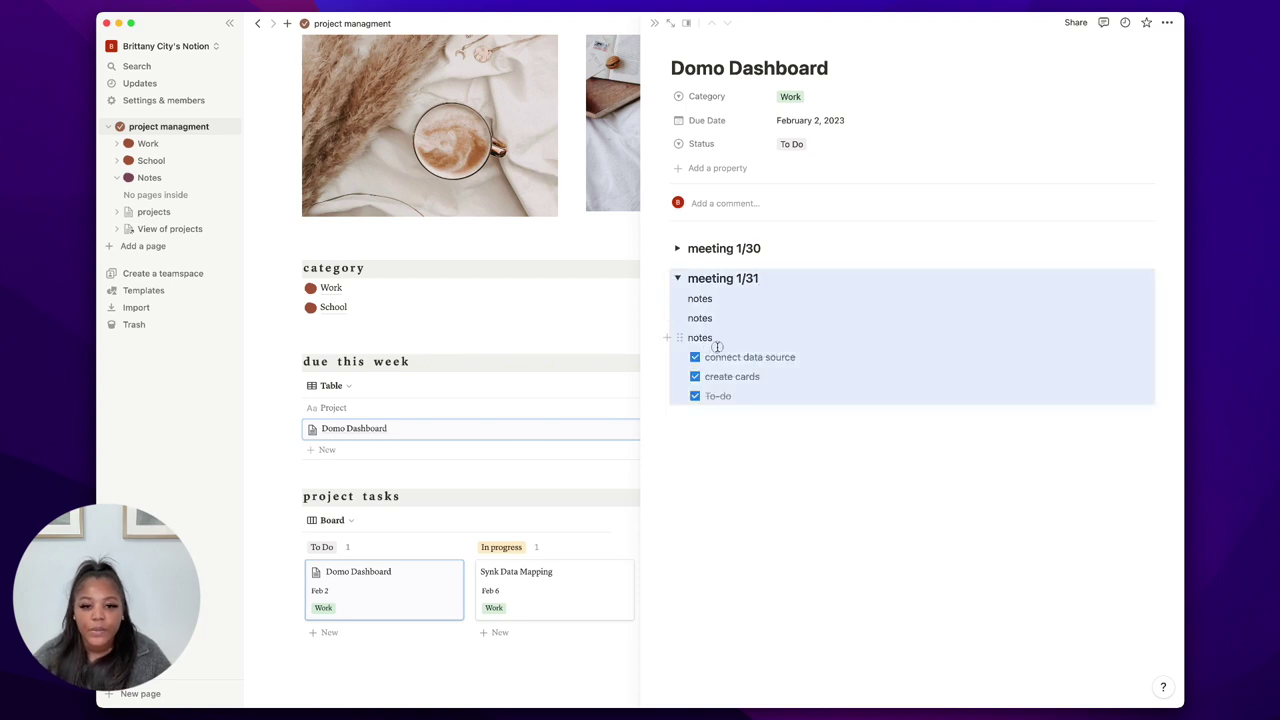
{"action": "left_click_drag", "start_coordinate": [721, 346], "coordinate": [700, 338]}
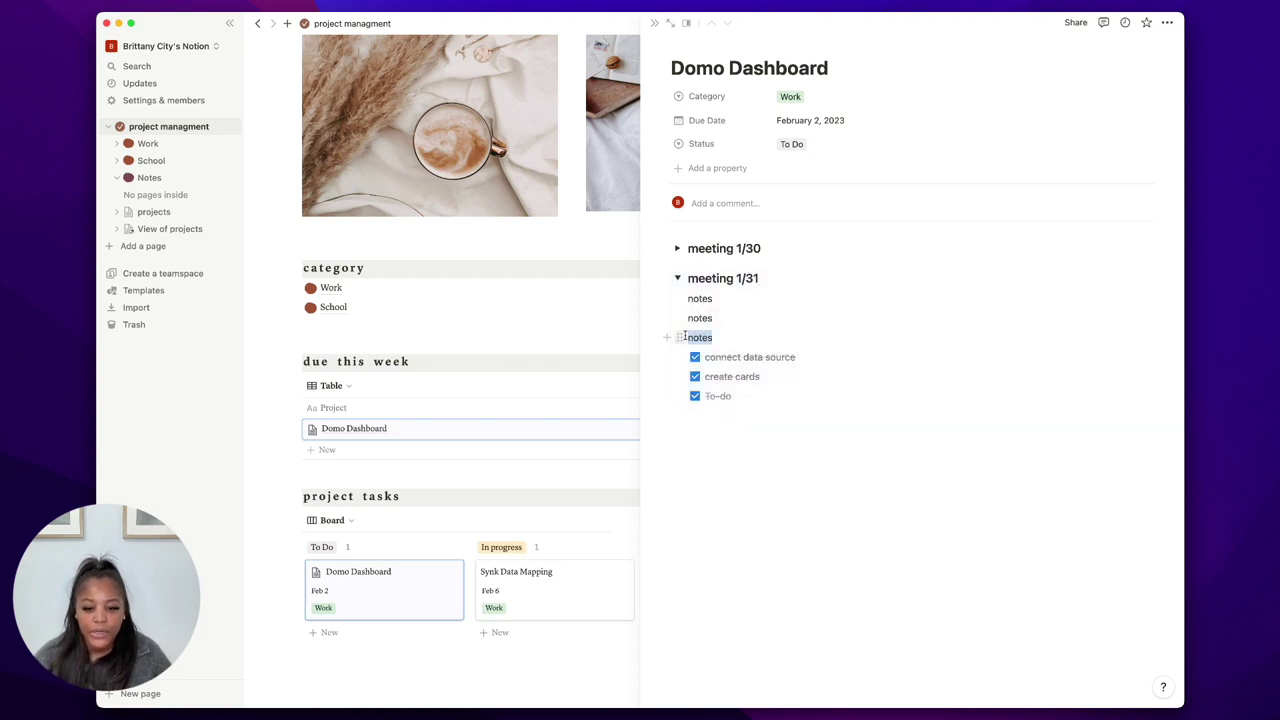
{"action": "type", "text": "To-d"}
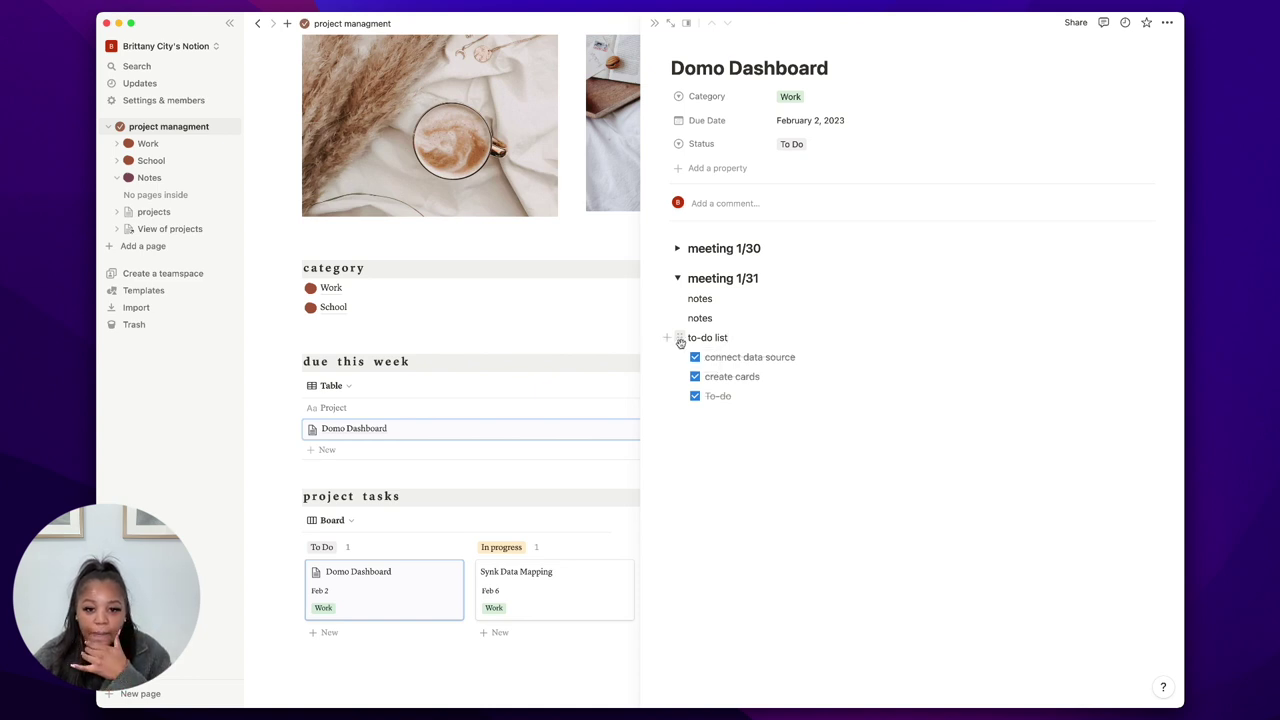
{"action": "left_click", "coordinate": [680, 340]}
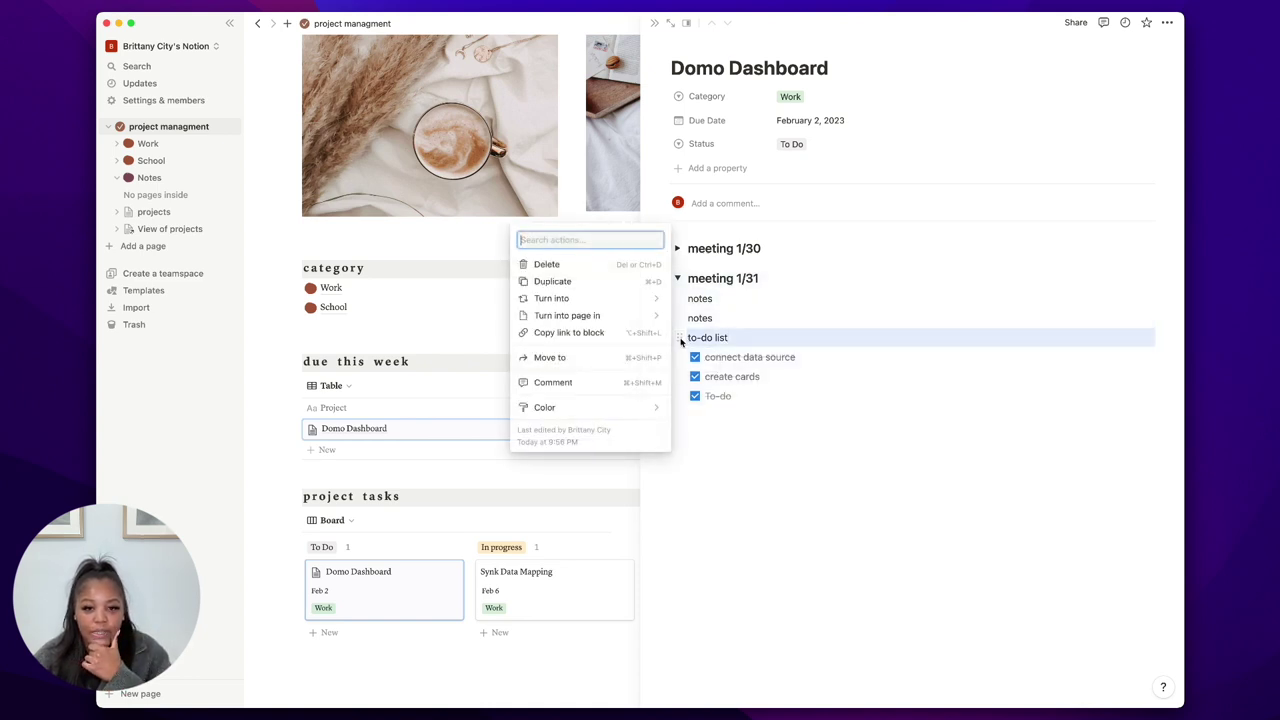
{"action": "mouse_move", "coordinate": [640, 298]}
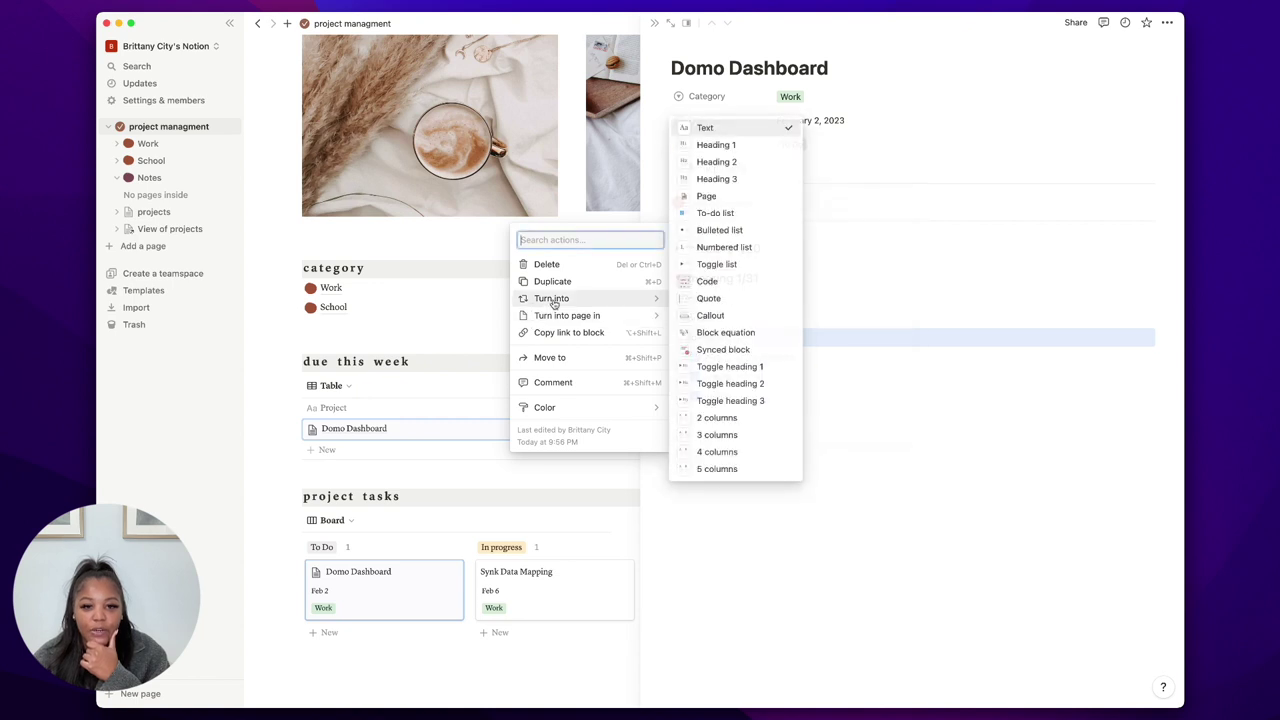
{"action": "left_click", "coordinate": [720, 399]}
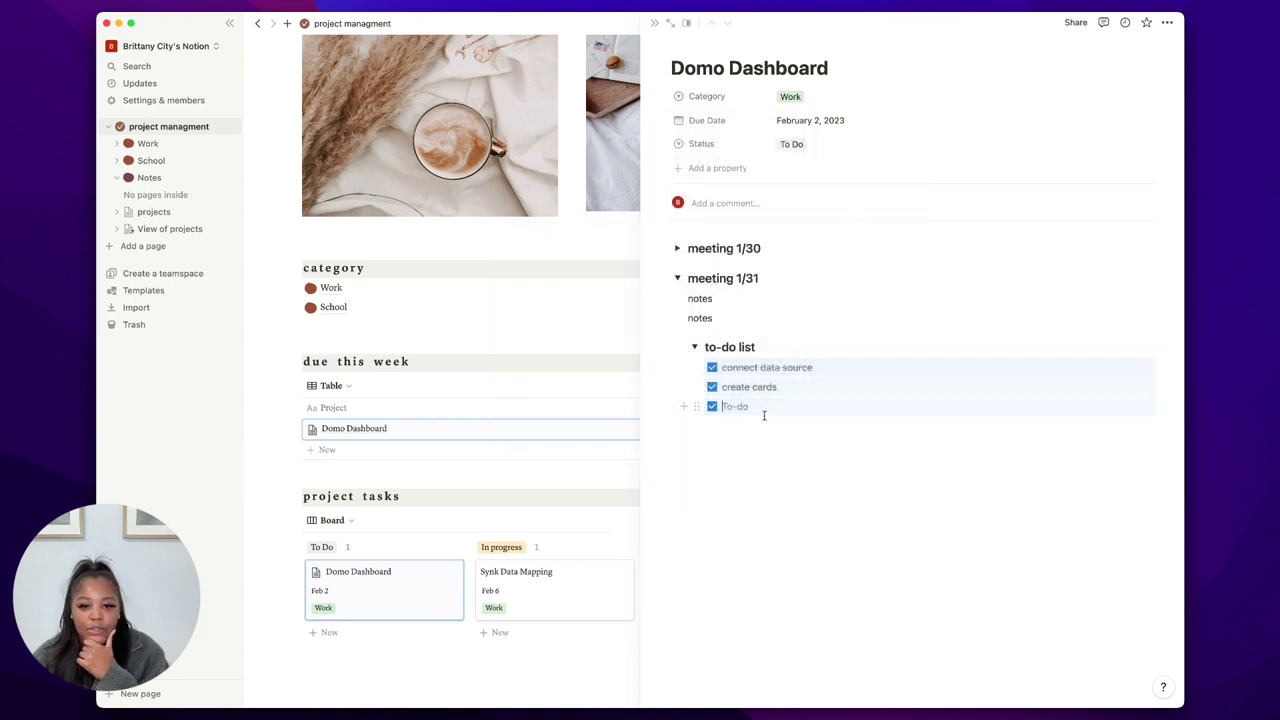
Move the to-do list toggle out of meeting 1/31 to the same level, and add an empty line after its checkboxes.
{"action": "left_click_drag", "start_coordinate": [680, 349], "coordinate": [673, 347]}
{"action": "left_click", "coordinate": [677, 347]}
{"action": "left_click", "coordinate": [677, 347]}
{"action": "left_click", "coordinate": [677, 347]}
{"action": "left_click", "coordinate": [677, 347]}
{"action": "left_click", "coordinate": [767, 470]}
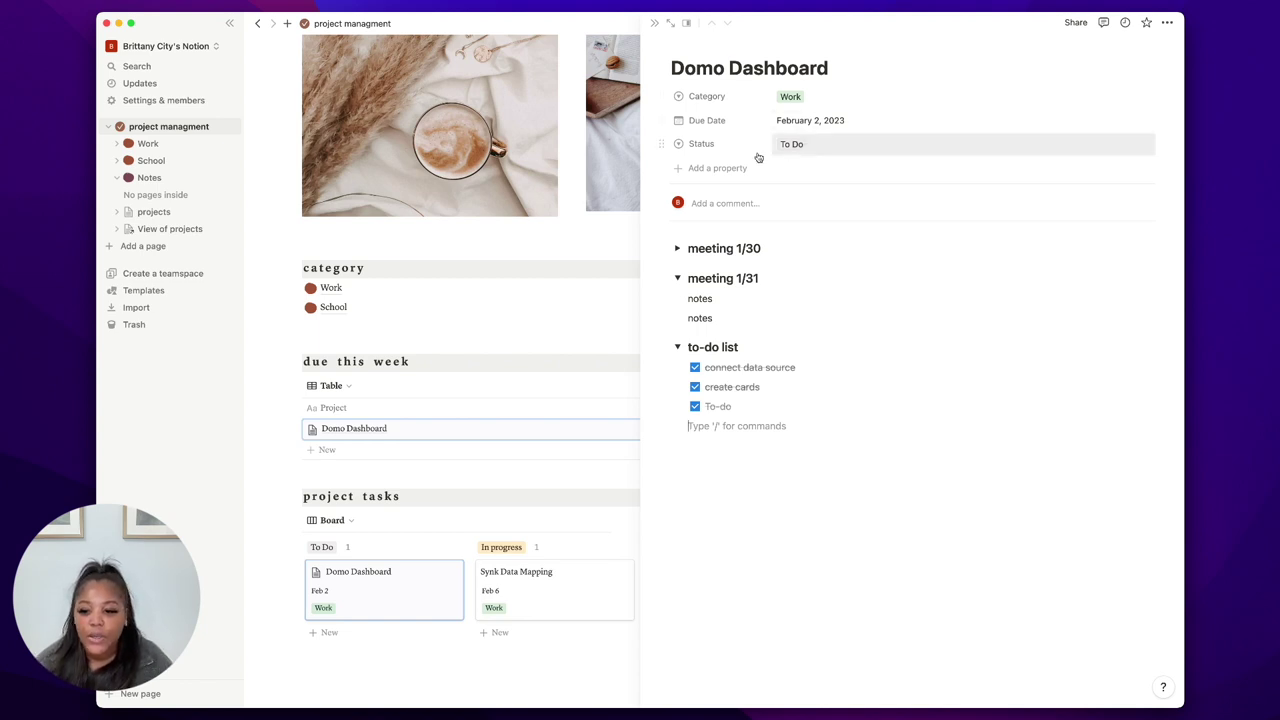
Close the Domo Dashboard page and return to the cover of the project managment page.
{"action": "left_click", "coordinate": [659, 25]}
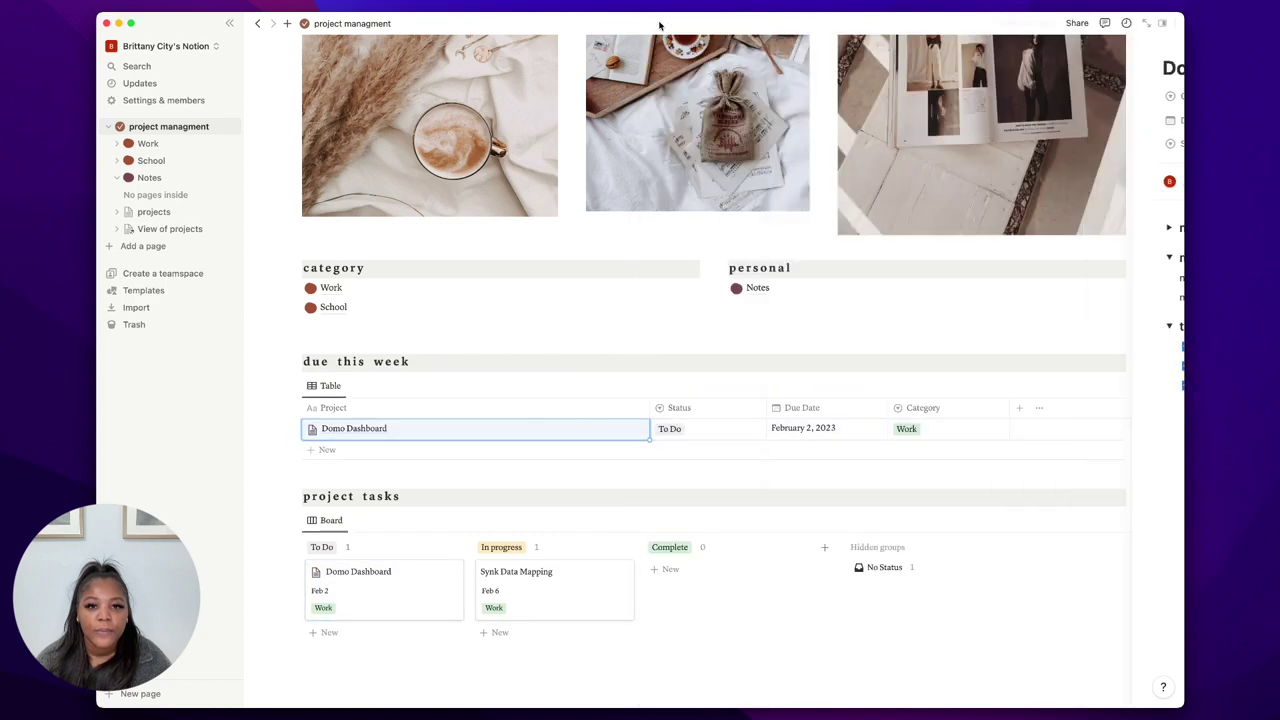
{"action": "scroll", "coordinate": [627, 126], "scroll_direction": "up", "scroll_amount": 5}
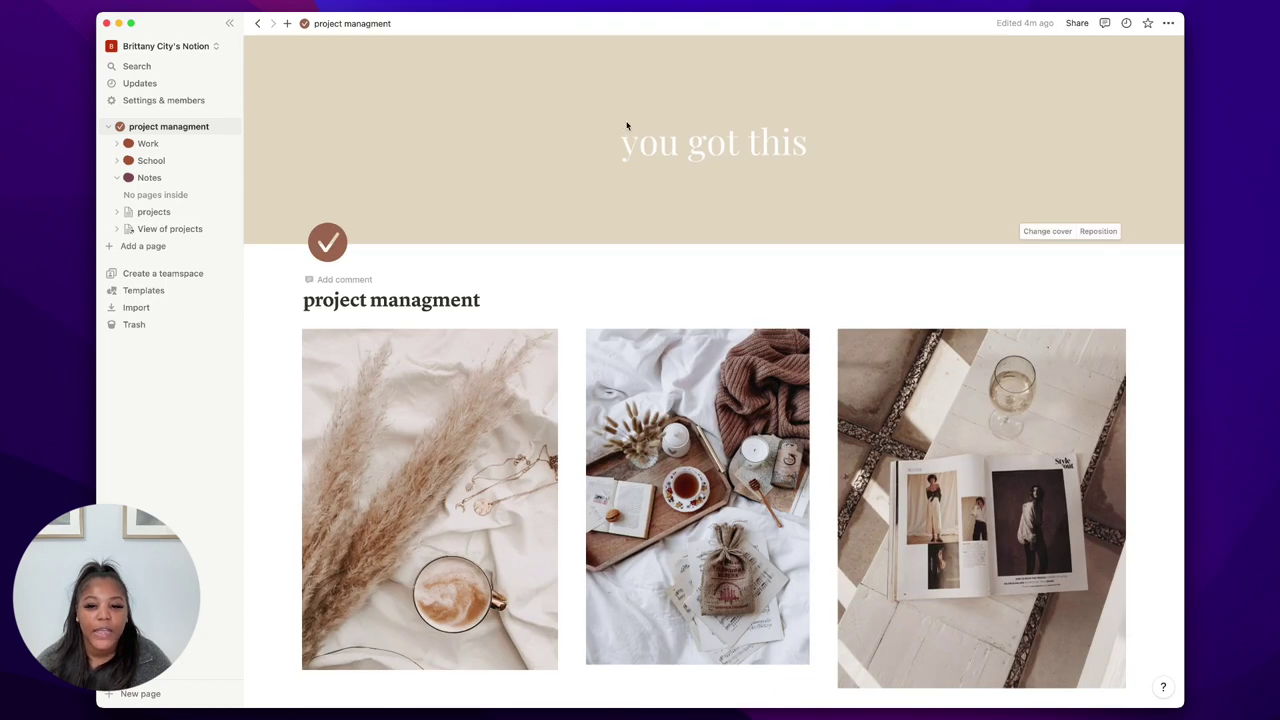